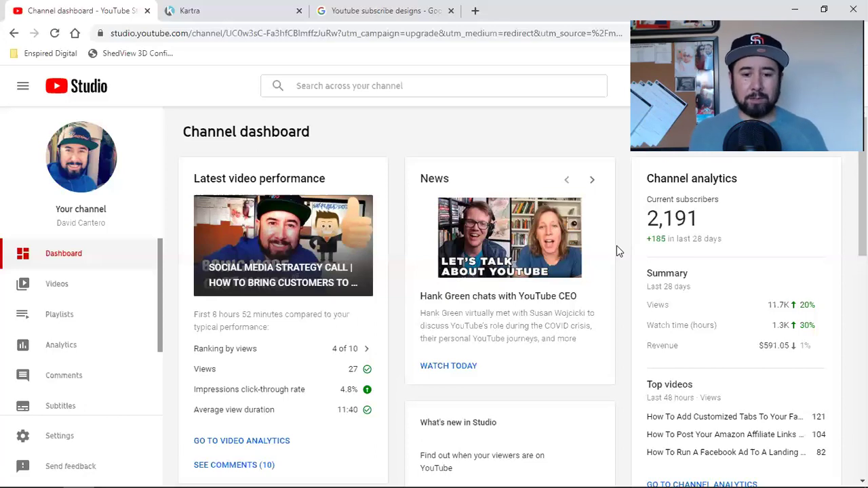
Check the current subscriber count in the channel analytics
double_click(685, 217)
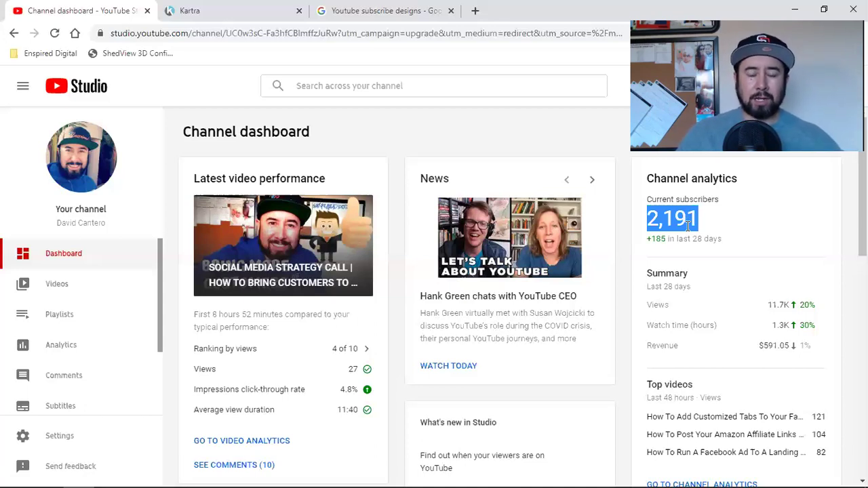
left_click(688, 227)
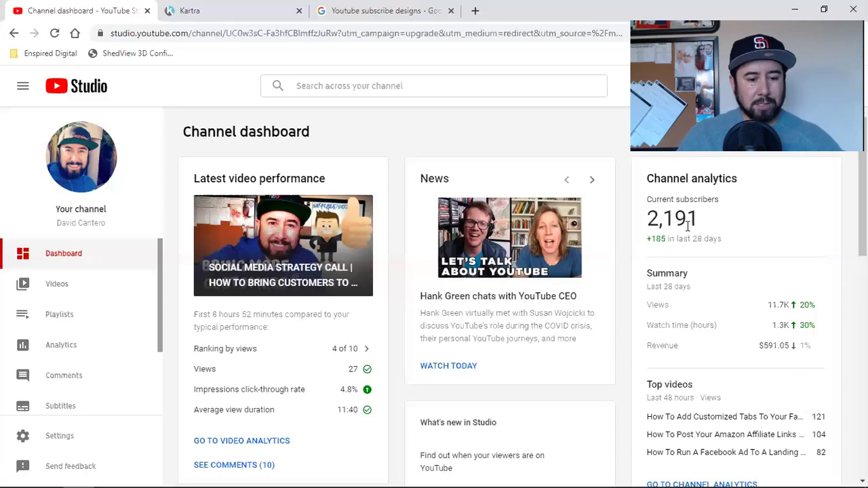
Switch to Kartra and look over the Sequences list in the communications area
left_click(229, 8)
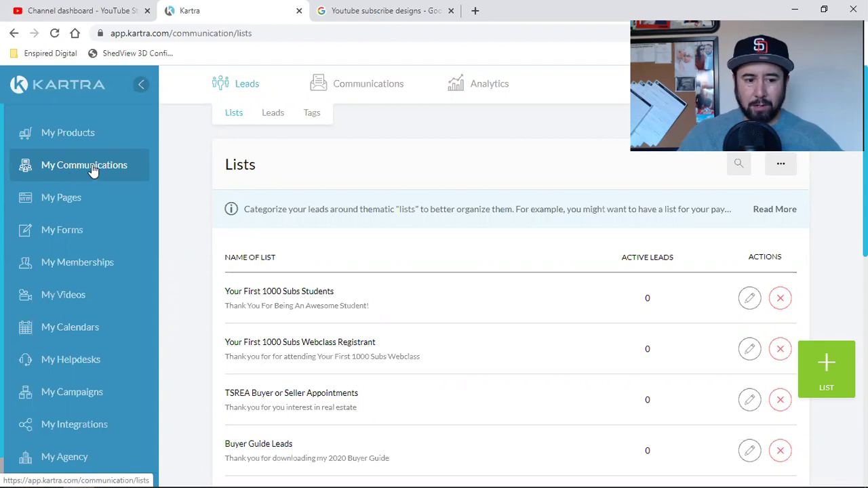
double_click(230, 172)
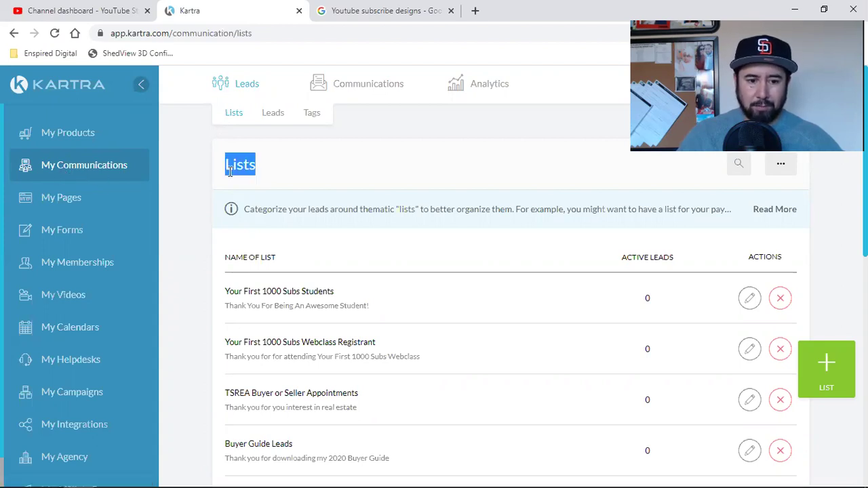
mouse_move(354, 108)
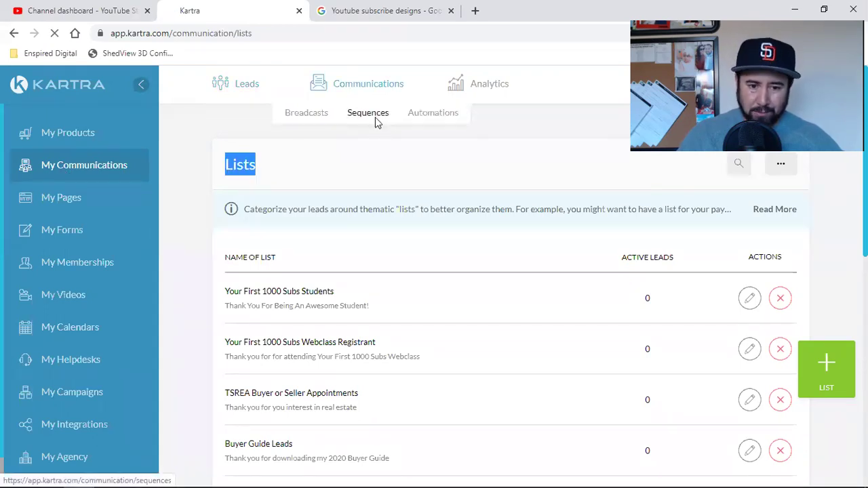
left_click(375, 121)
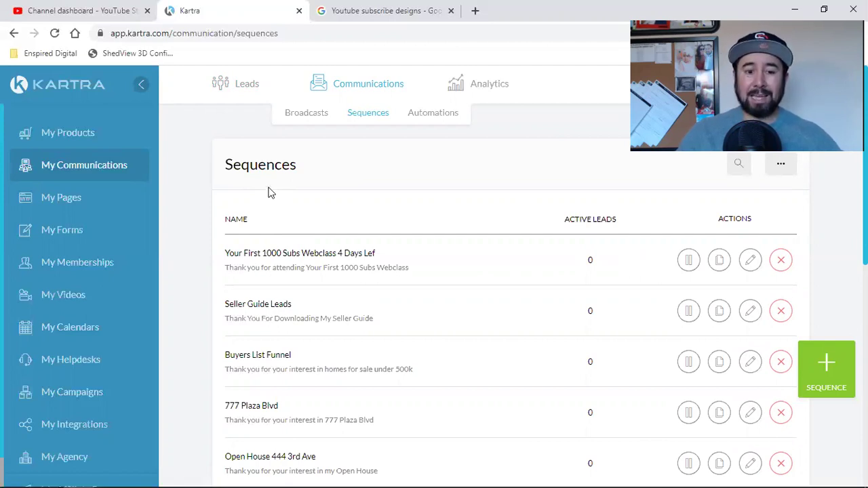
double_click(269, 164)
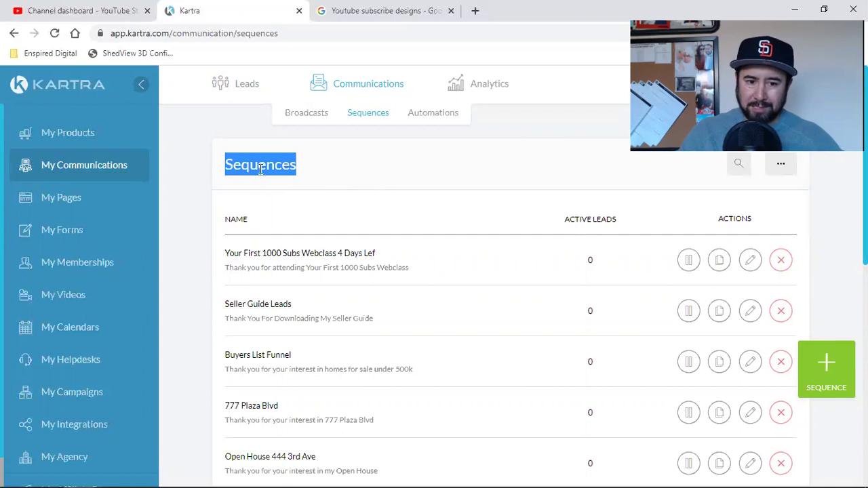
left_click(352, 183)
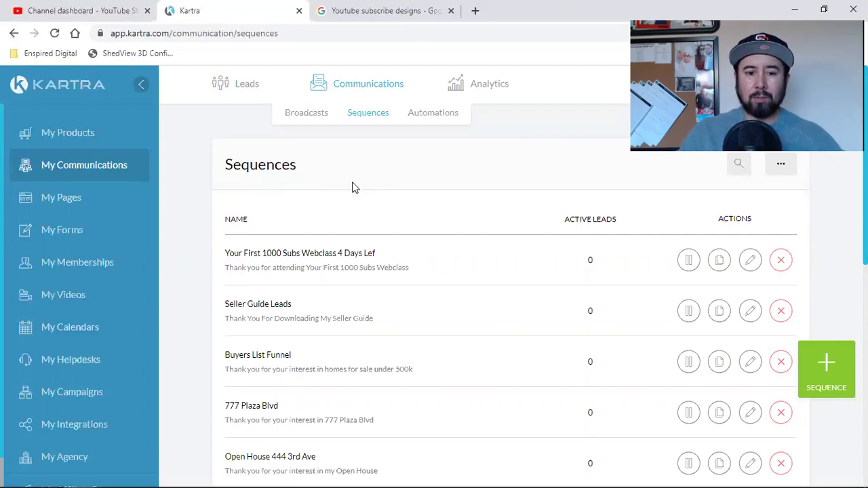
Go to the broadcasts and start a new broadcast named "9 More YouTube Subscribers"
left_click(303, 115)
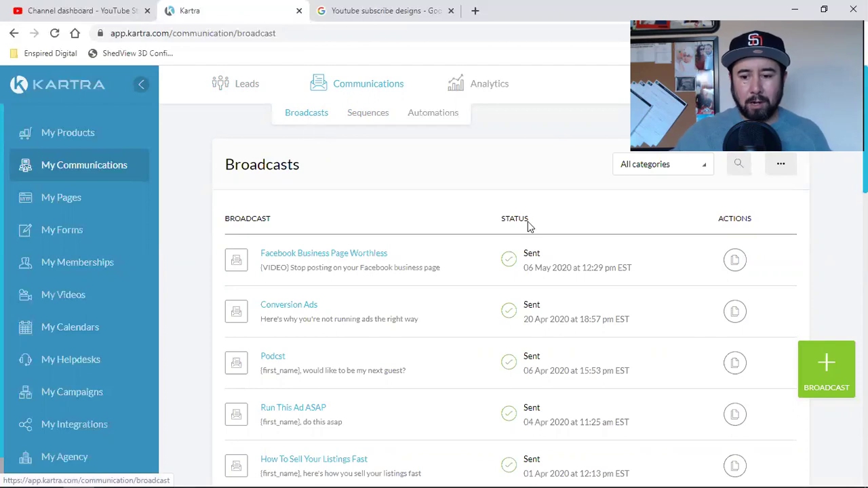
left_click(826, 363)
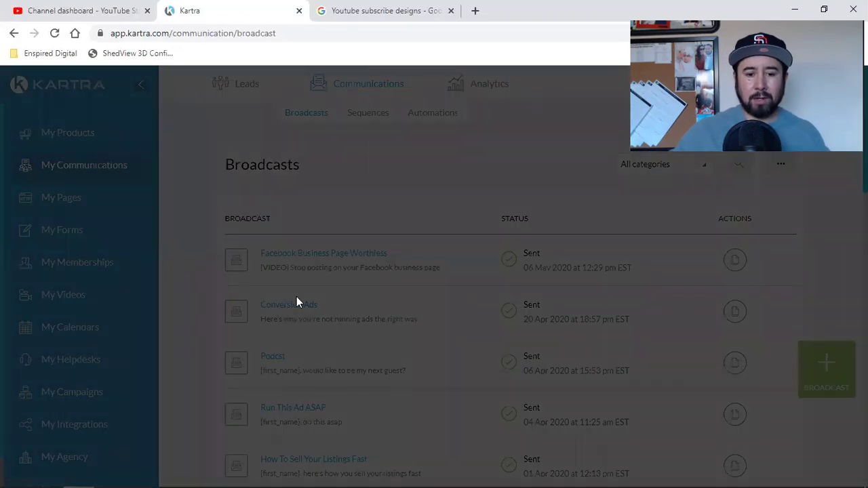
left_click(411, 191)
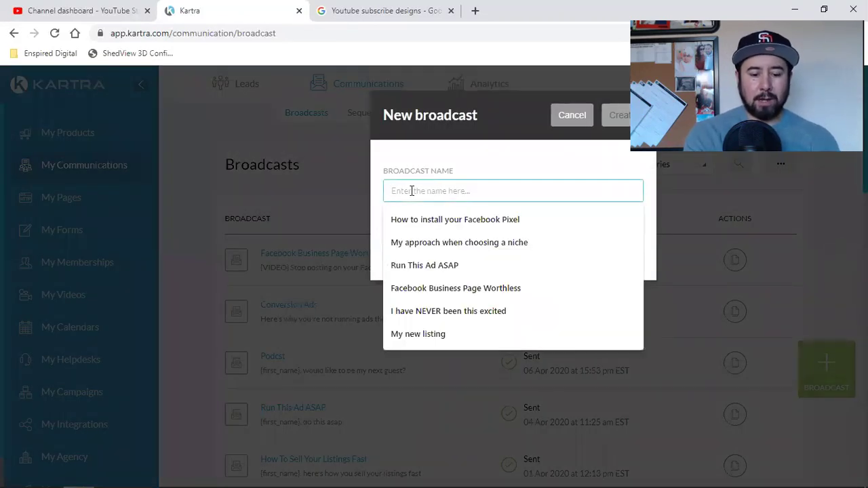
type("9")
key("BackSpace")
type("9")
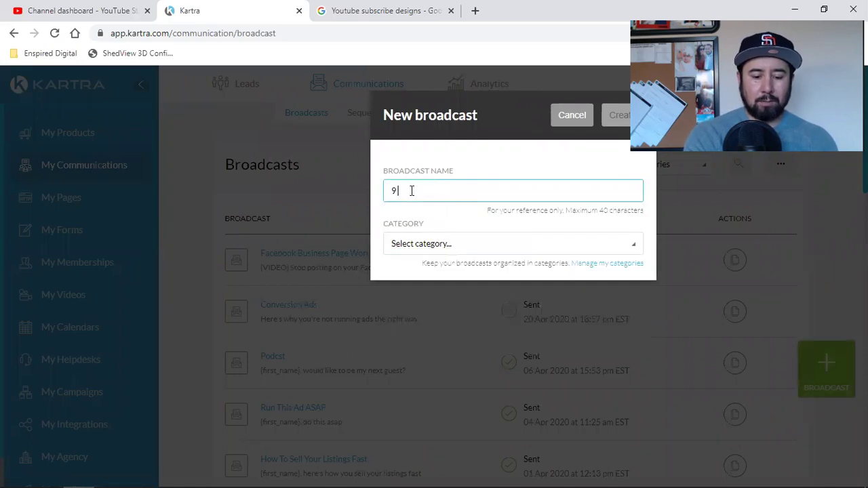
type(" More YouTube")
key("BackSpace")
key("BackSpace")
key("BackSpace")
type("Uube ")
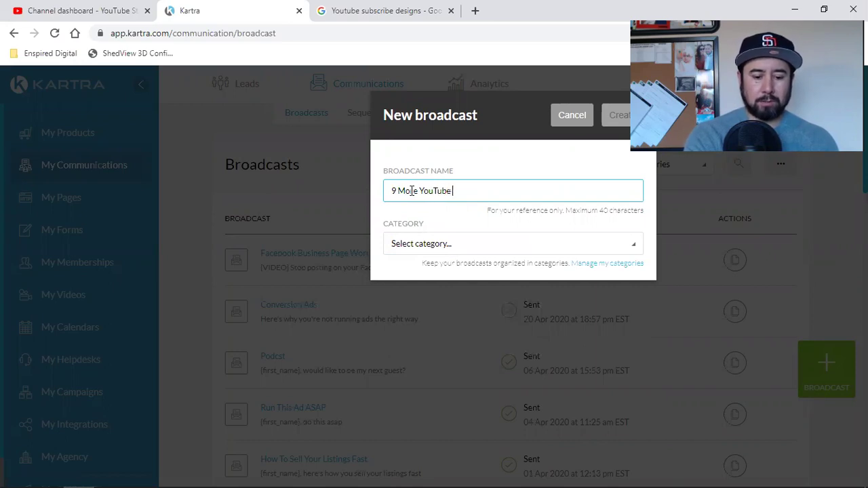
type("Subscribers")
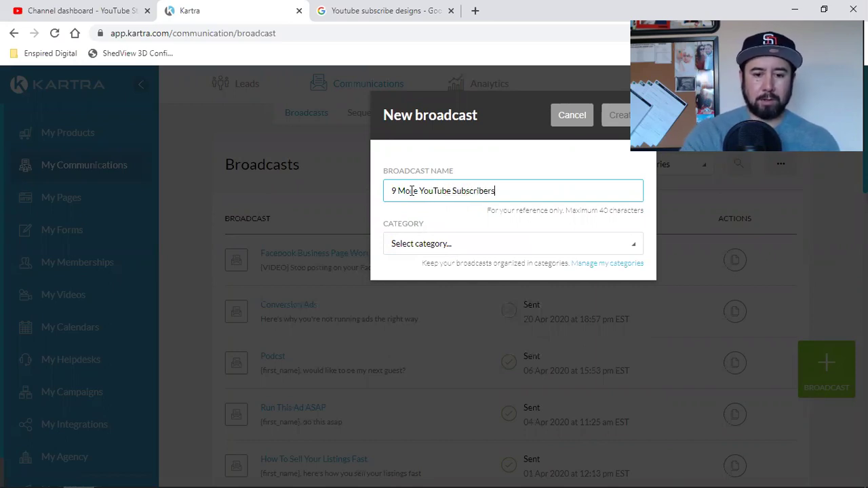
Assign the new broadcast to the Enspired Digital category and create it
left_click(414, 246)
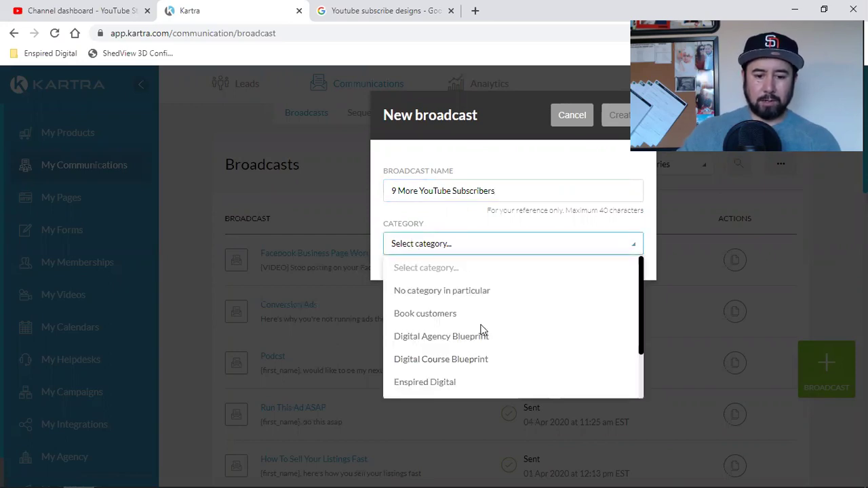
scroll(483, 330, "down", 2)
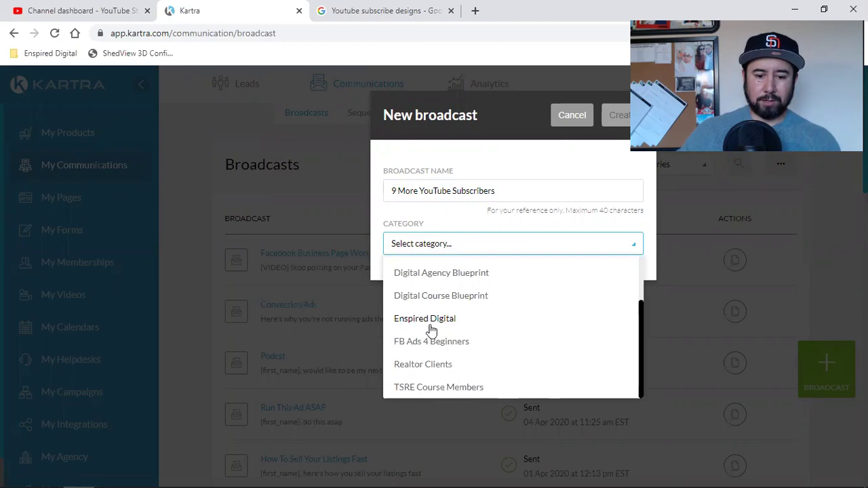
left_click(429, 322)
left_click(614, 124)
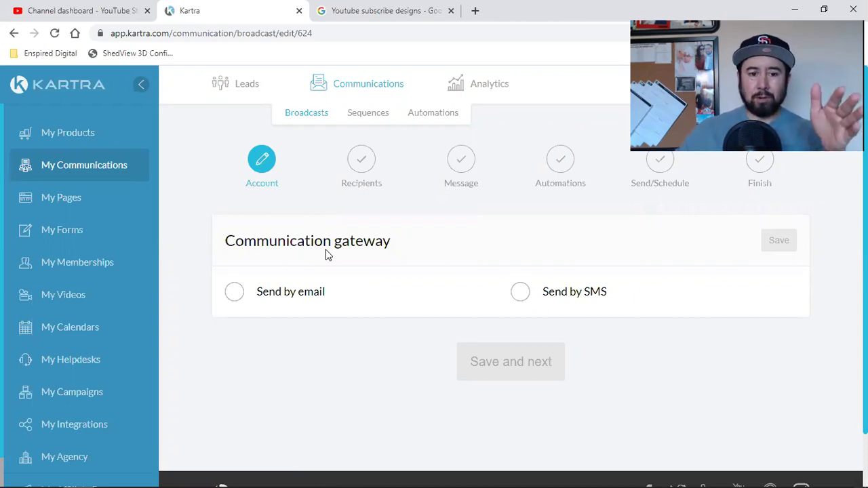
Choose sending by email and change the domain name of the send-from address to enspireddigital
left_click(235, 293)
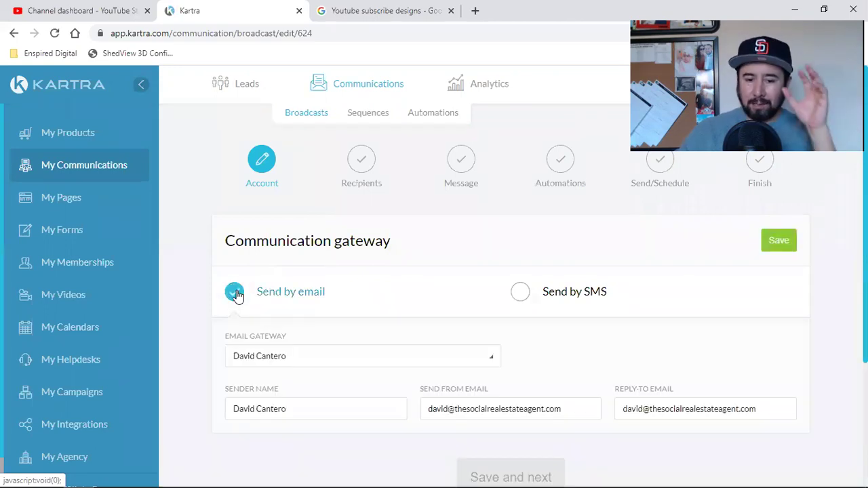
double_click(486, 409)
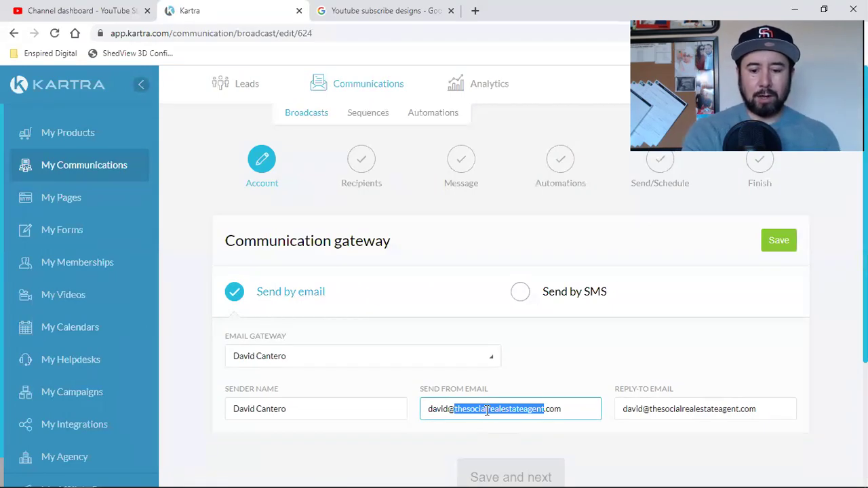
type("enspired")
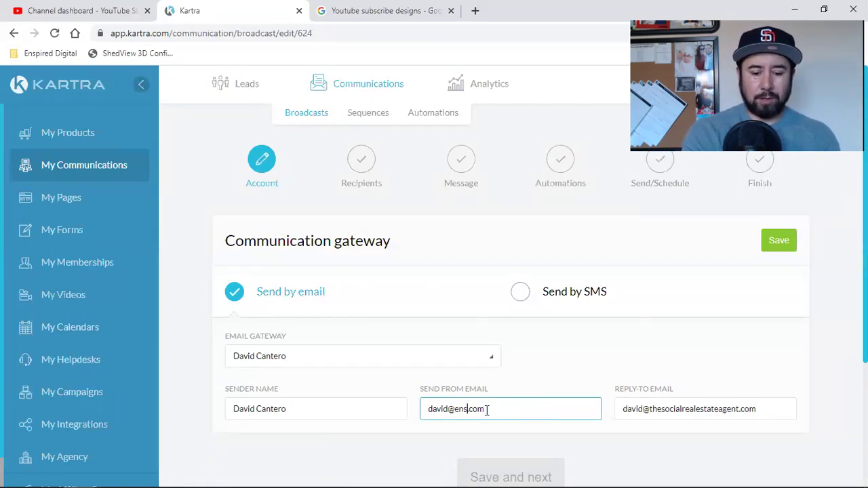
type("digital")
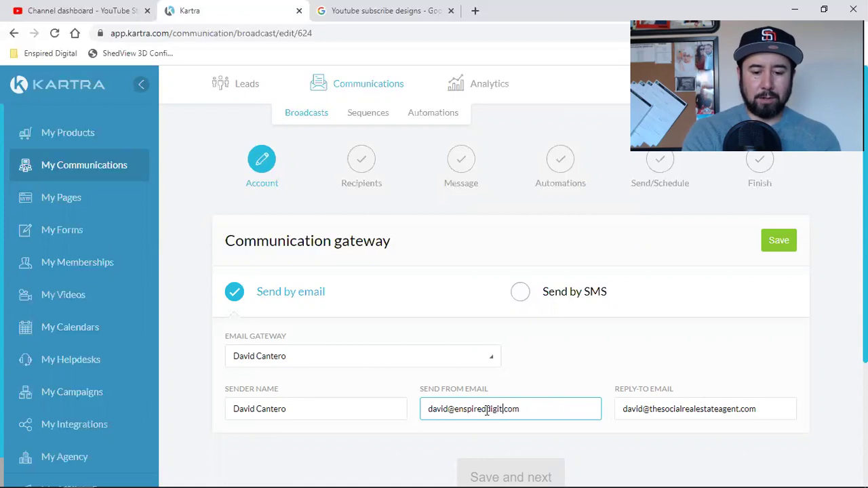
Copy the send-from domain name into the reply-to address, then save the communication gateway and continue to the recipients
double_click(486, 409)
right_click(486, 410)
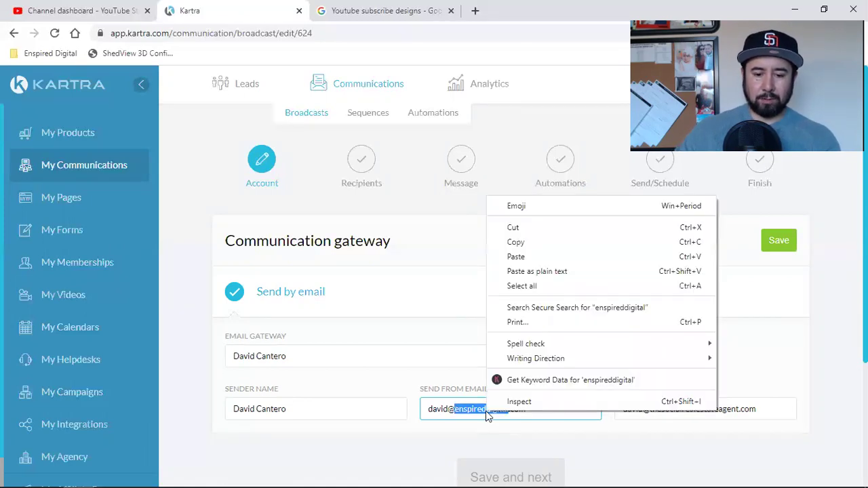
left_click(520, 244)
double_click(707, 409)
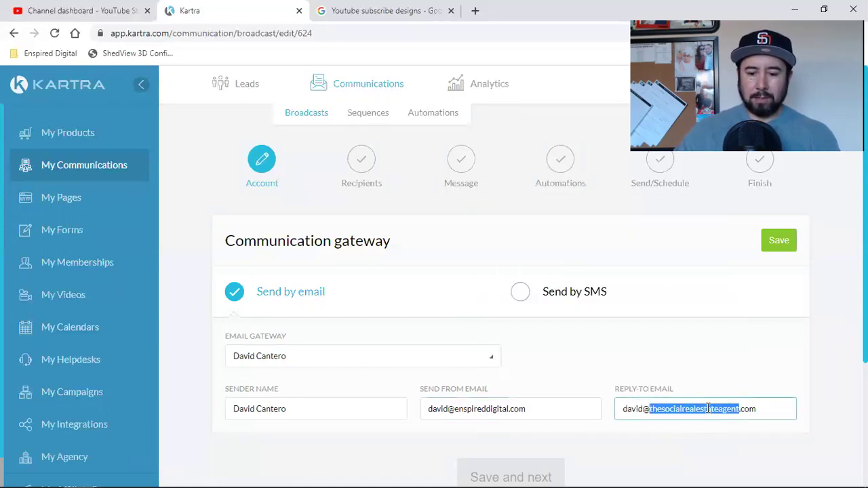
key("ctrl+v")
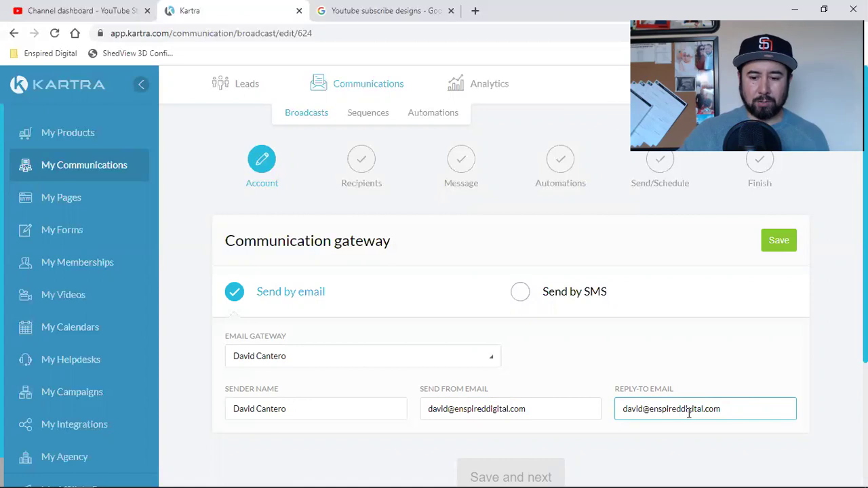
left_click(780, 242)
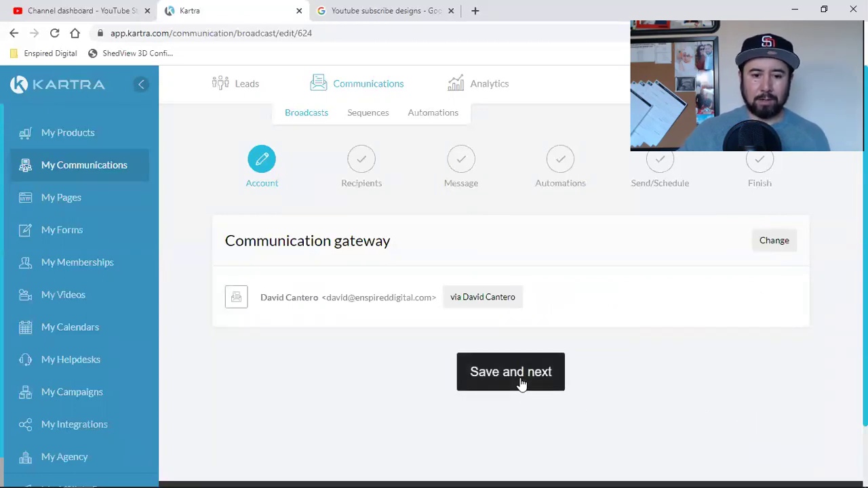
left_click(520, 381)
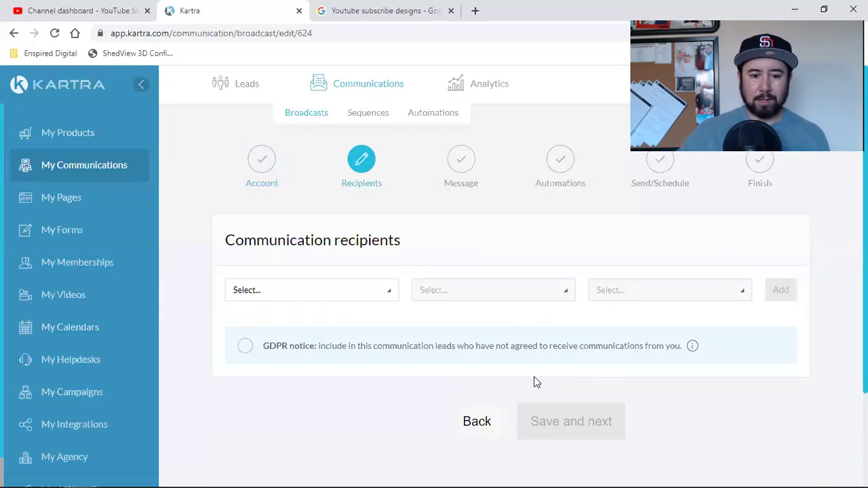
Add everybody in the database as recipients of the broadcast
left_click(295, 294)
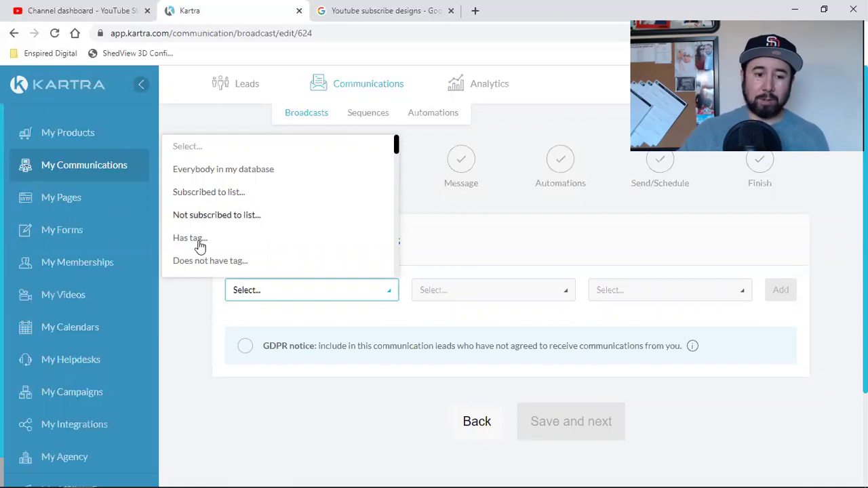
scroll(242, 247, "down", 2)
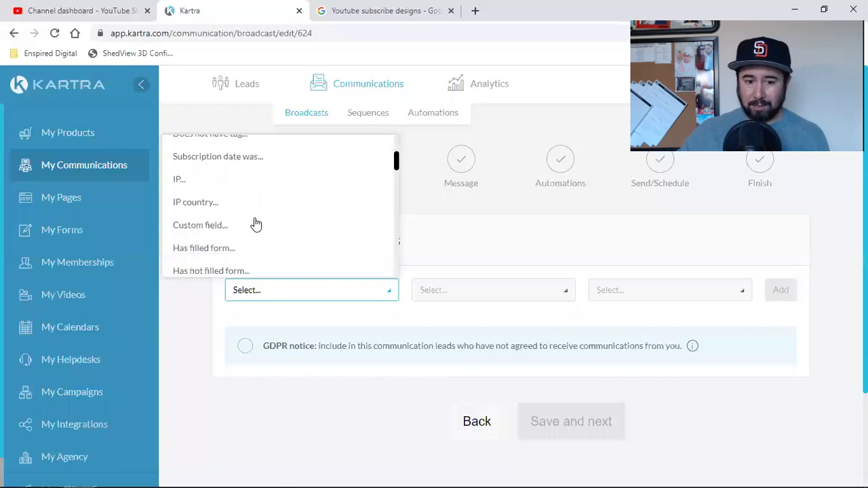
scroll(268, 173, "down", 2)
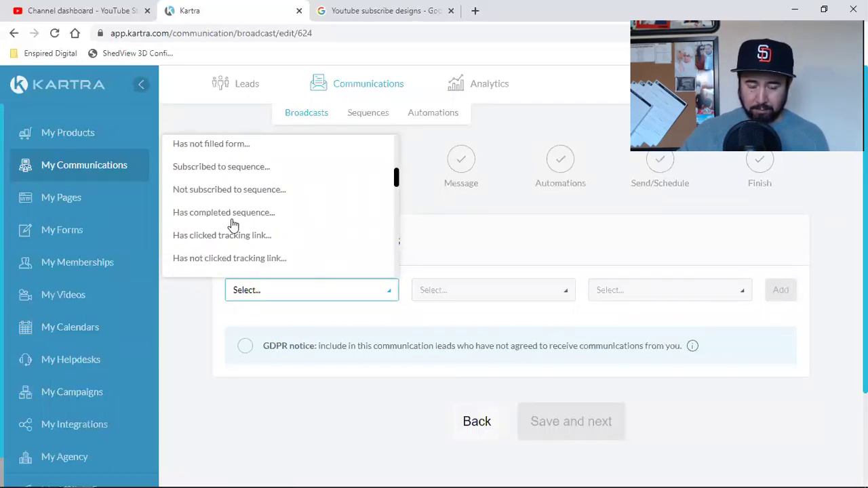
scroll(257, 242, "up", 5)
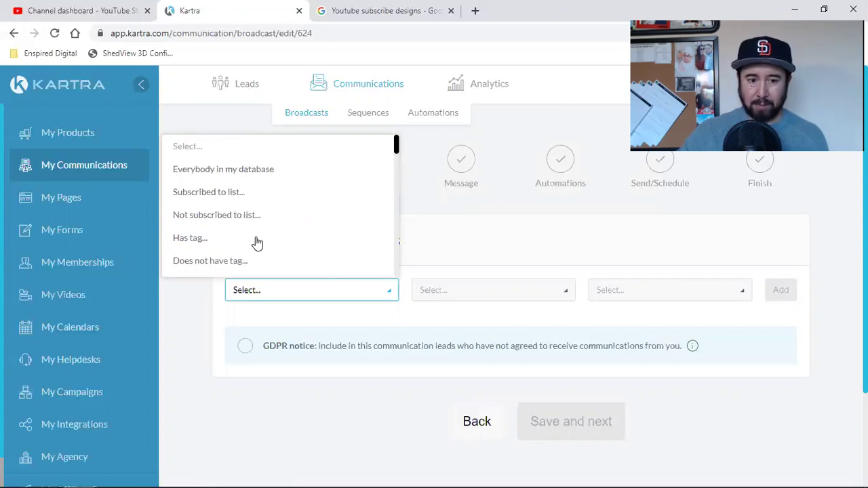
left_click(234, 173)
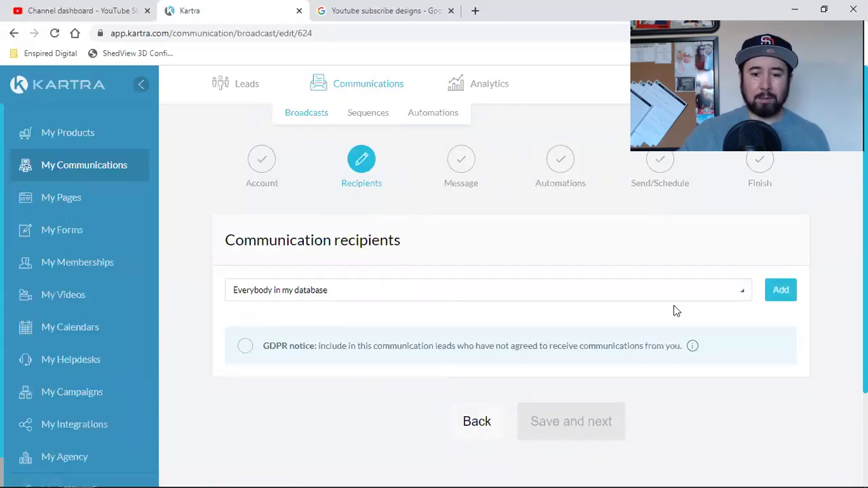
left_click(786, 296)
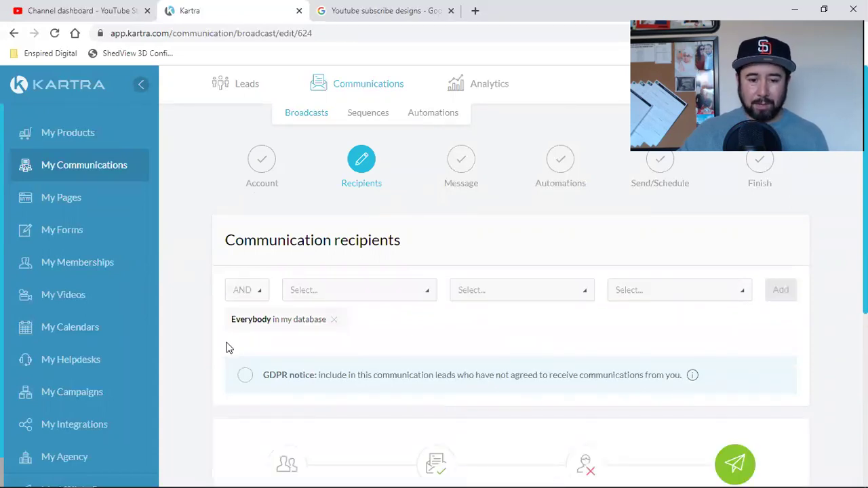
Review the recipient summary, including the blocked leads and the total to send
scroll(227, 348, "down", 2)
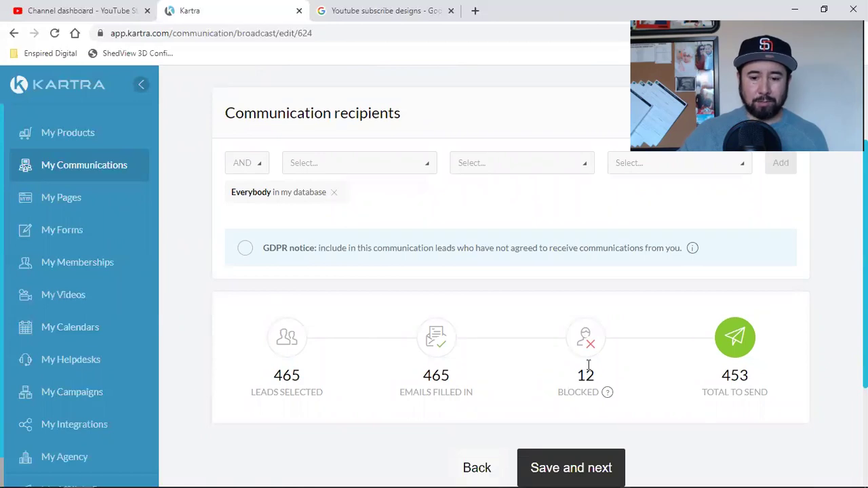
mouse_move(608, 392)
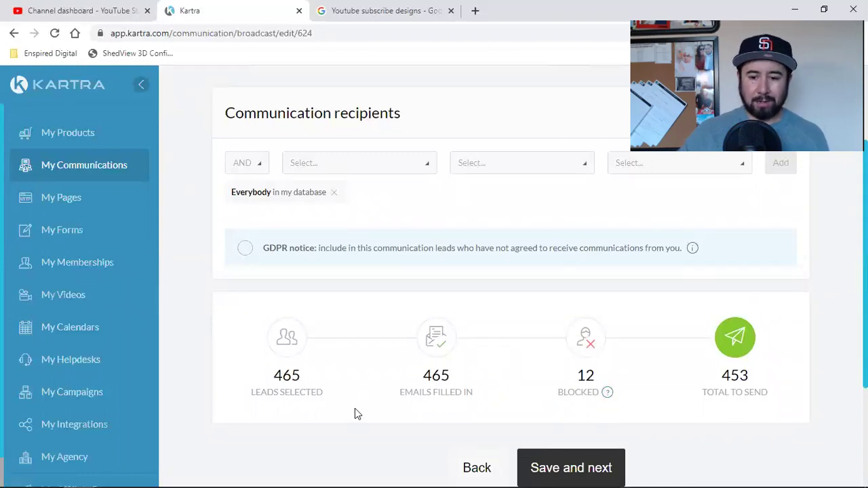
double_click(736, 377)
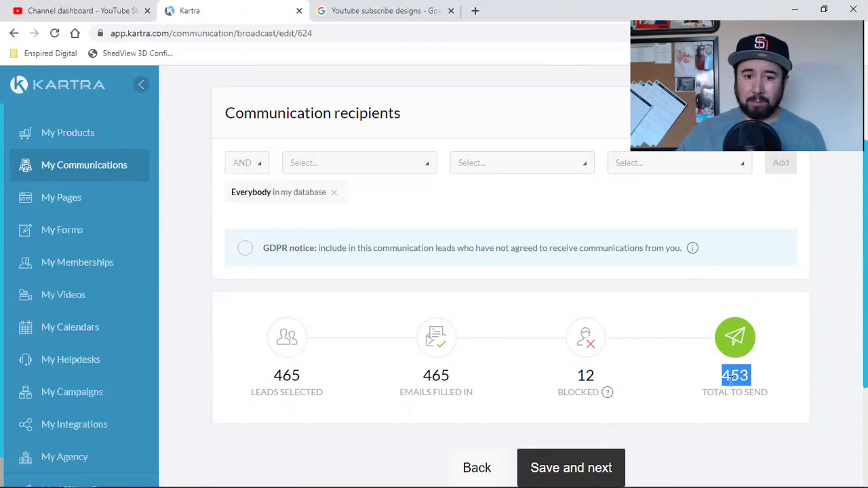
Save the recipients, continue to the email content, and choose Single email as the broadcast type
scroll(635, 319, "down", 2)
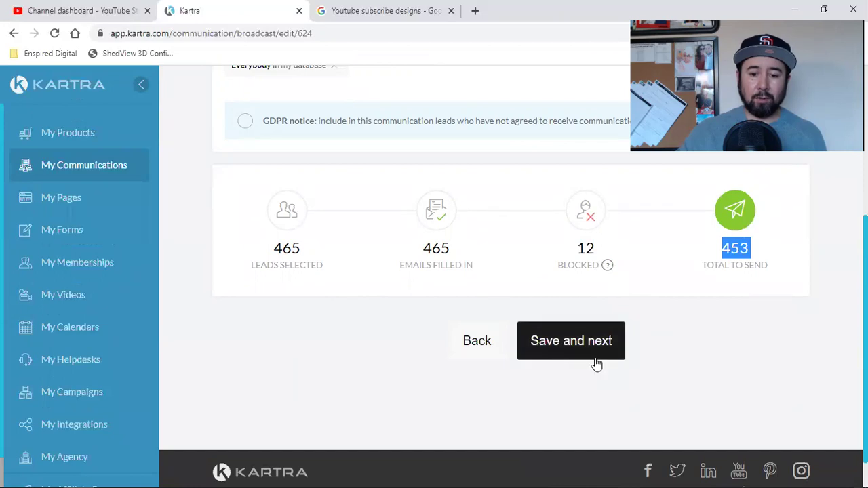
left_click(595, 363)
left_click(290, 296)
scroll(534, 305, "down", 1)
scroll(534, 305, "down", 1)
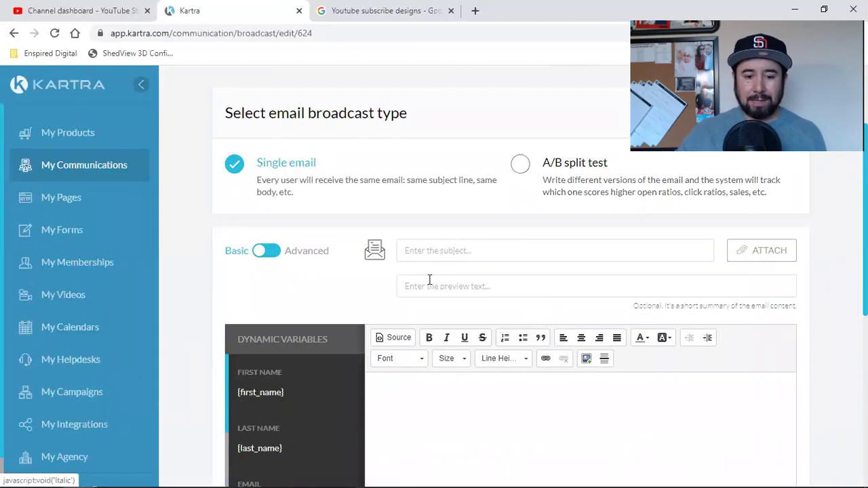
Switch the email editor from Basic to Advanced mode
scroll(544, 304, "down", 2)
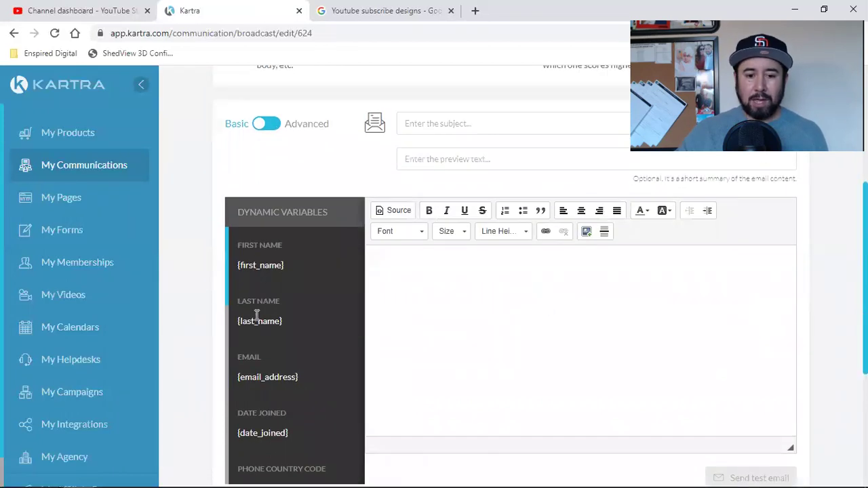
scroll(466, 300, "down", 2)
scroll(467, 300, "up", 2)
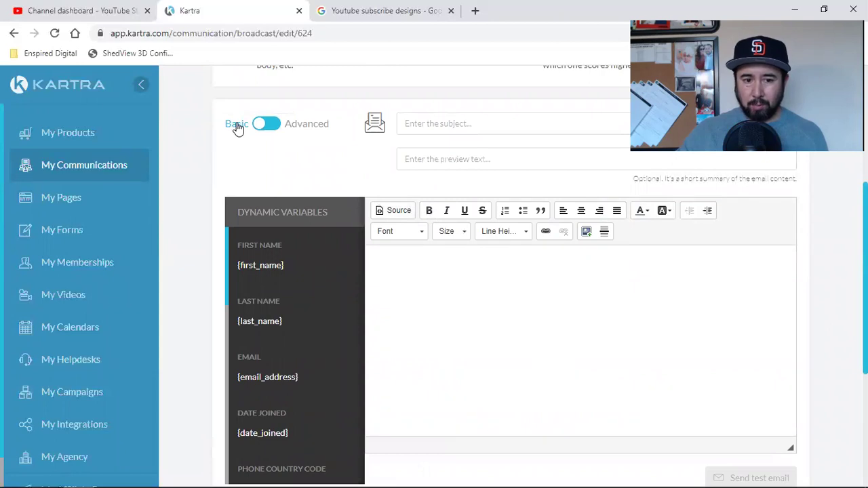
left_click(258, 125)
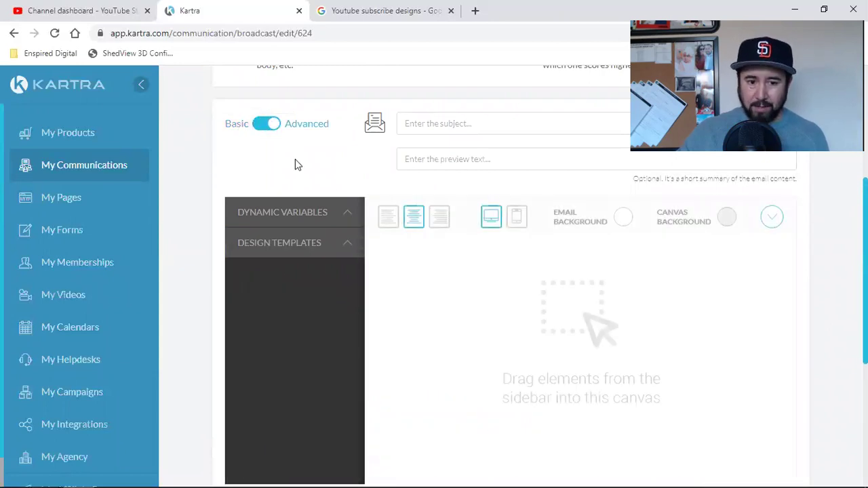
Look through the design template categories, from full templates down to footers
left_click(320, 247)
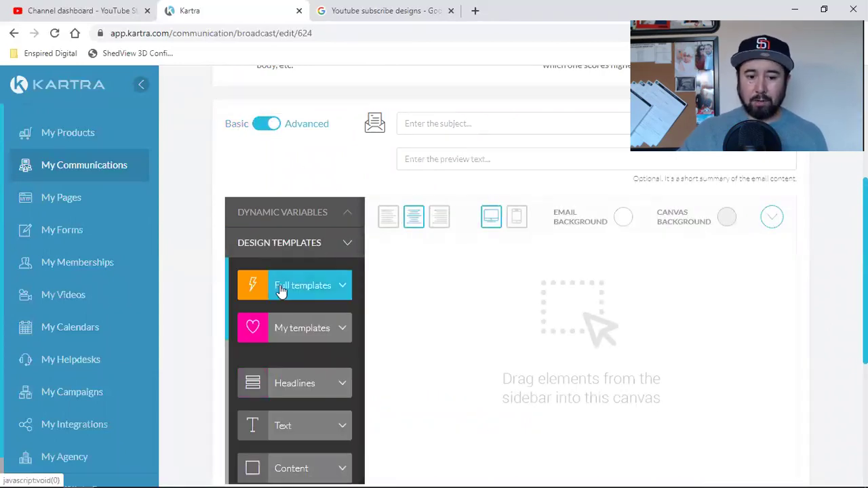
scroll(294, 379, "down", 3)
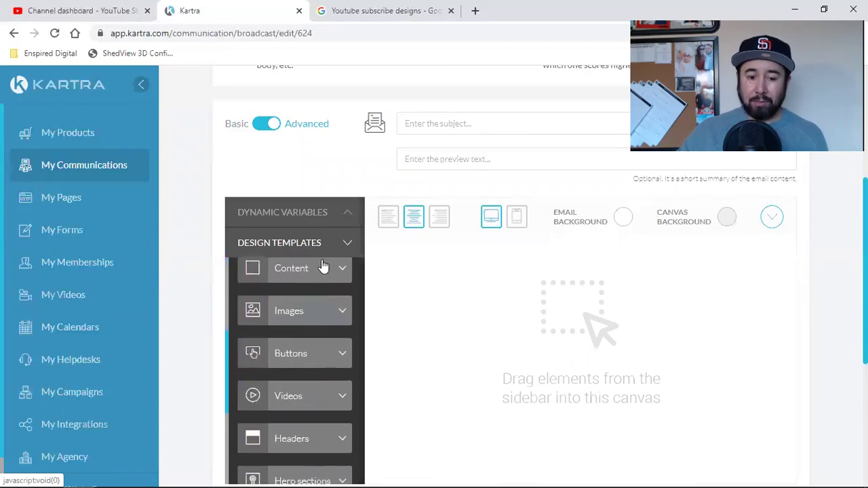
scroll(294, 380, "down", 3)
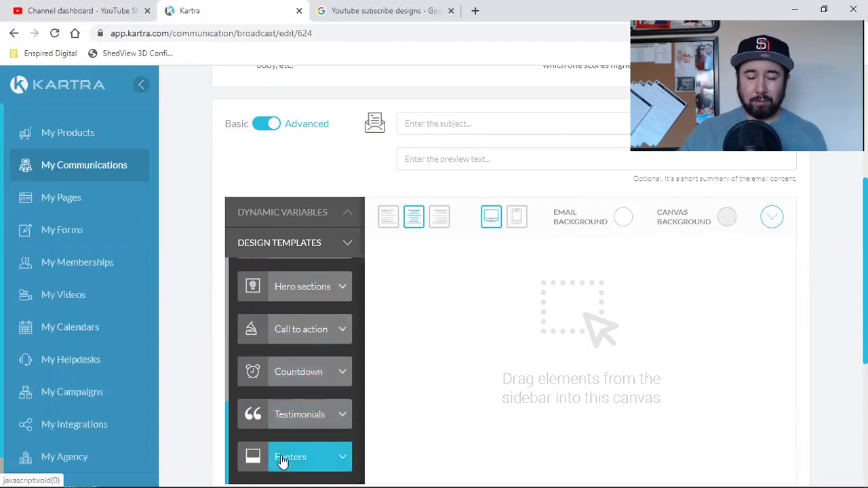
scroll(283, 461, "up", 3)
scroll(306, 366, "up", 1)
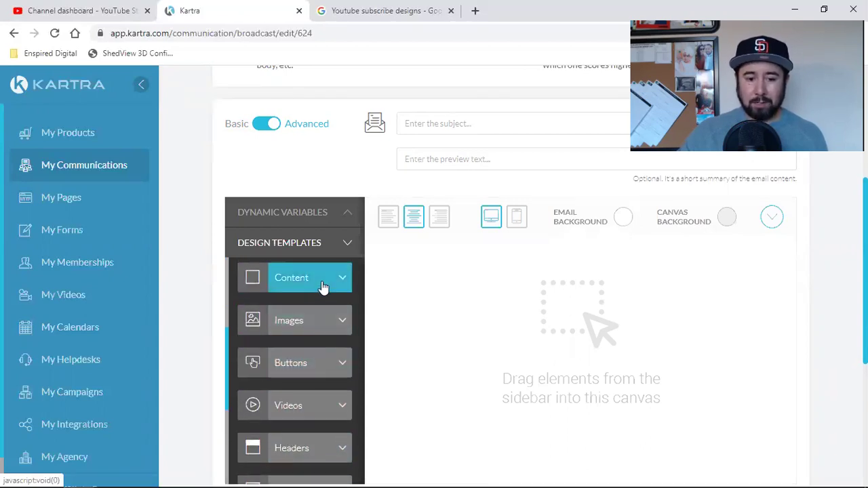
scroll(321, 289, "up", 3)
scroll(321, 289, "up", 2)
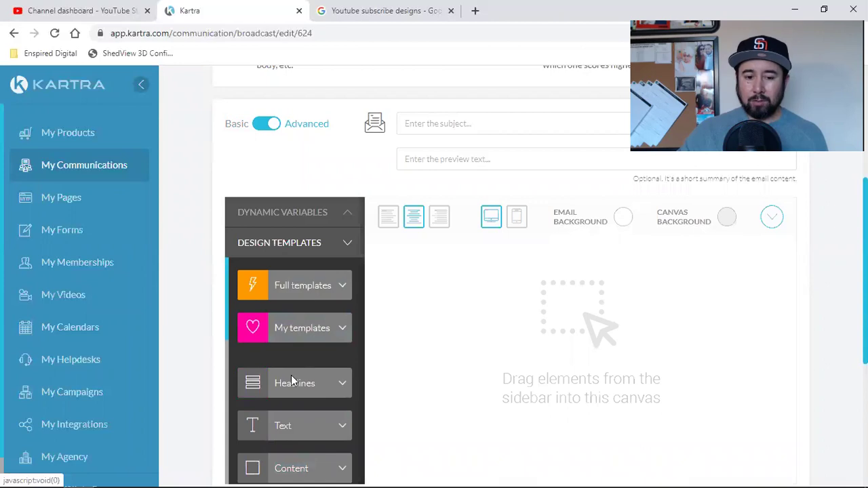
Browse the full email templates and examine their layouts
left_click(295, 283)
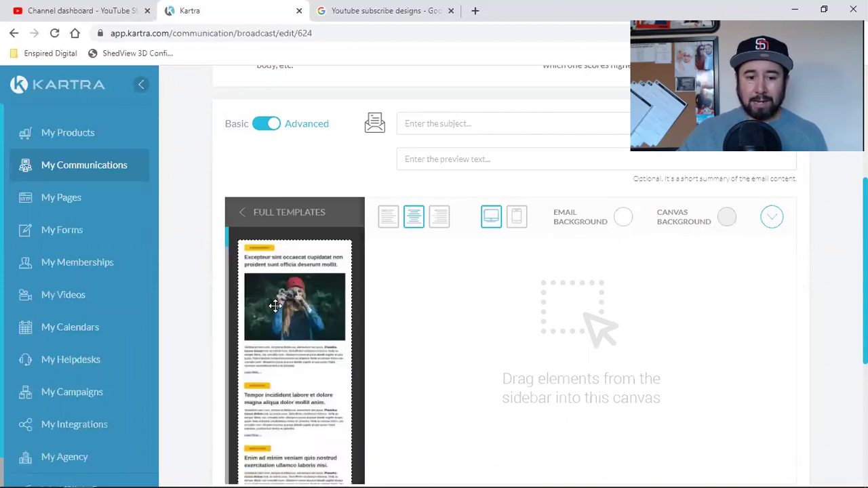
scroll(283, 305, "down", 3)
scroll(282, 304, "down", 3)
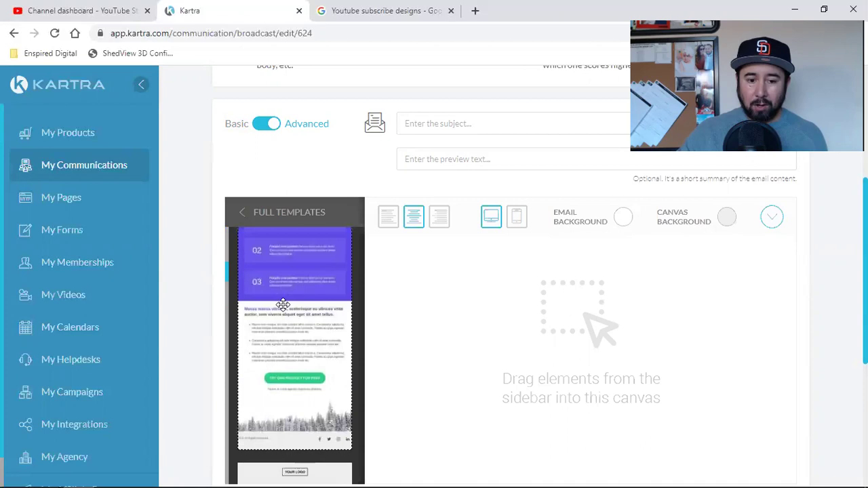
scroll(283, 304, "down", 3)
scroll(283, 304, "down", 3)
scroll(283, 304, "down", 3)
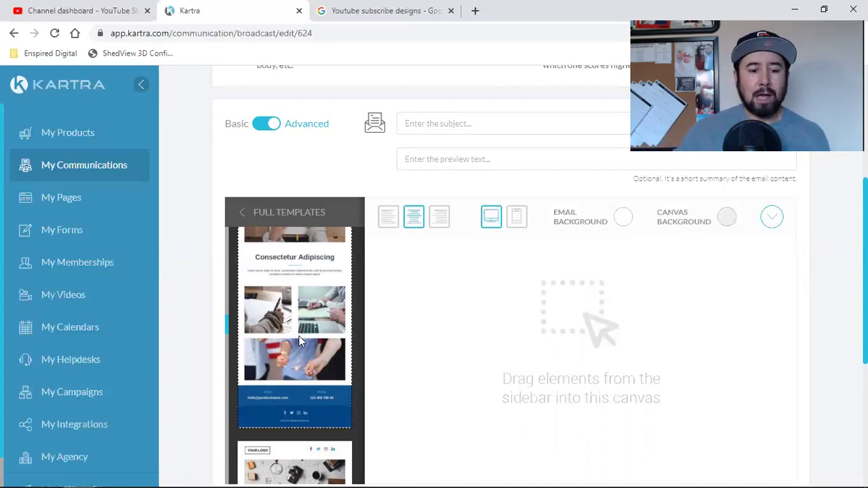
scroll(298, 336, "down", 3)
scroll(305, 348, "down", 10)
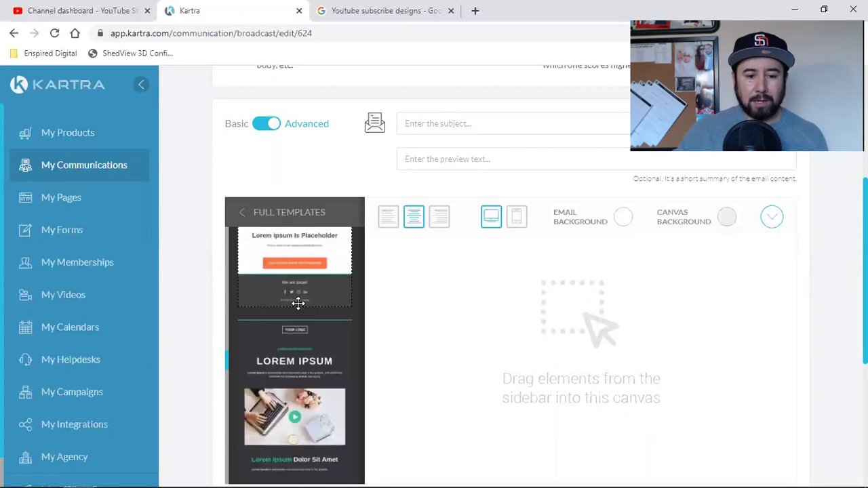
scroll(308, 297, "down", 5)
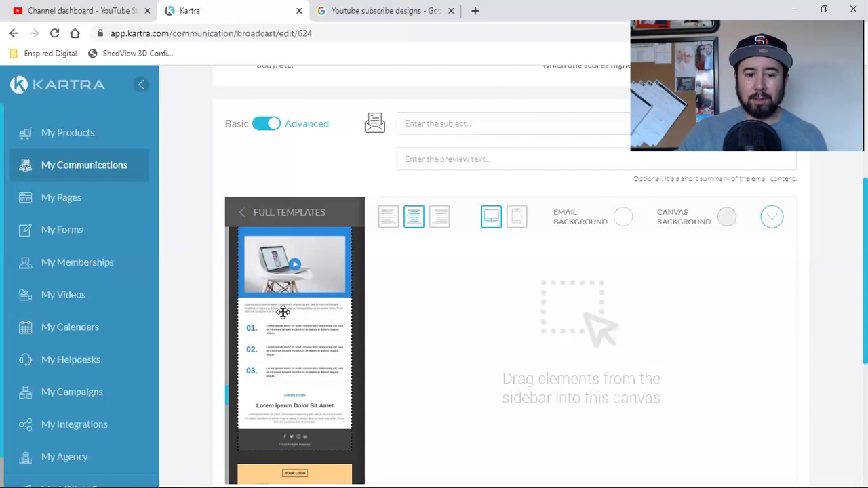
scroll(281, 310, "down", 5)
scroll(283, 311, "up", 8)
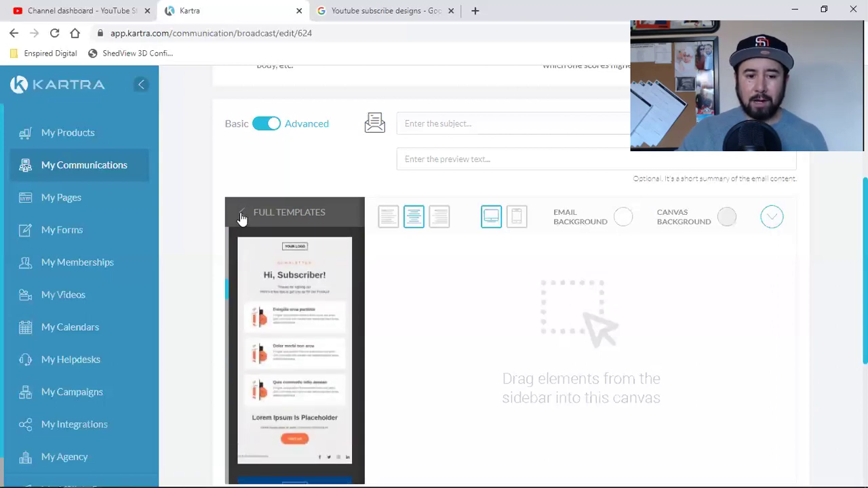
Place the saved business-page review request from My templates onto the empty email canvas
left_click(242, 211)
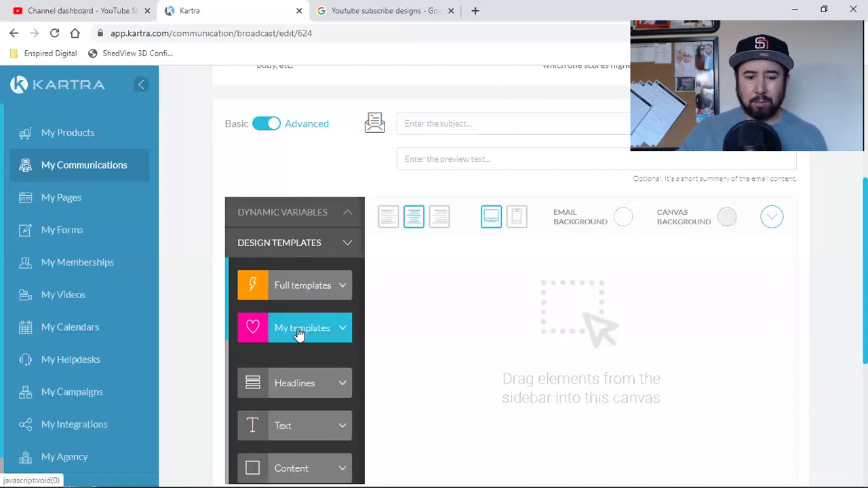
left_click(298, 329)
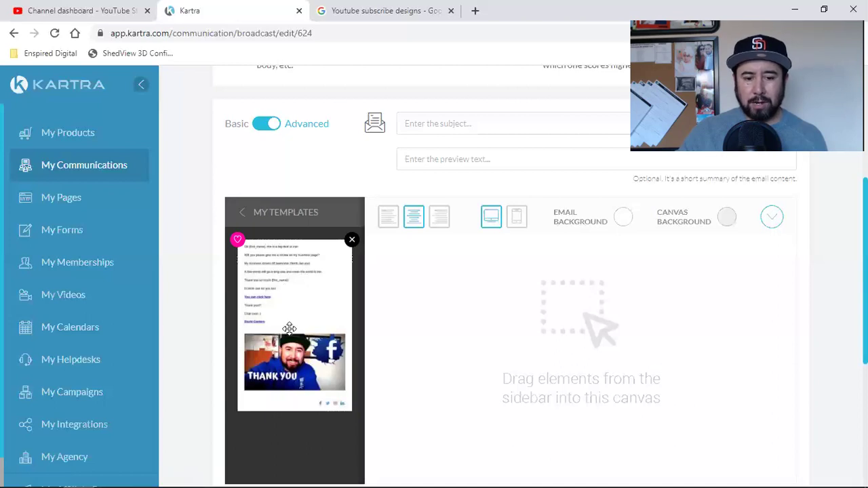
left_click_drag(274, 284, 581, 280)
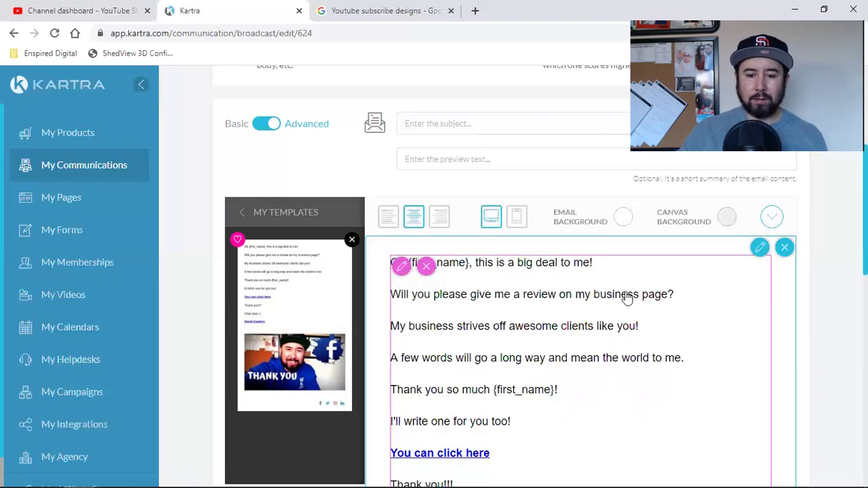
Check the inserted email down to its social links and delete the "THANK YOU" Facebook photo block
scroll(626, 296, "down", 5)
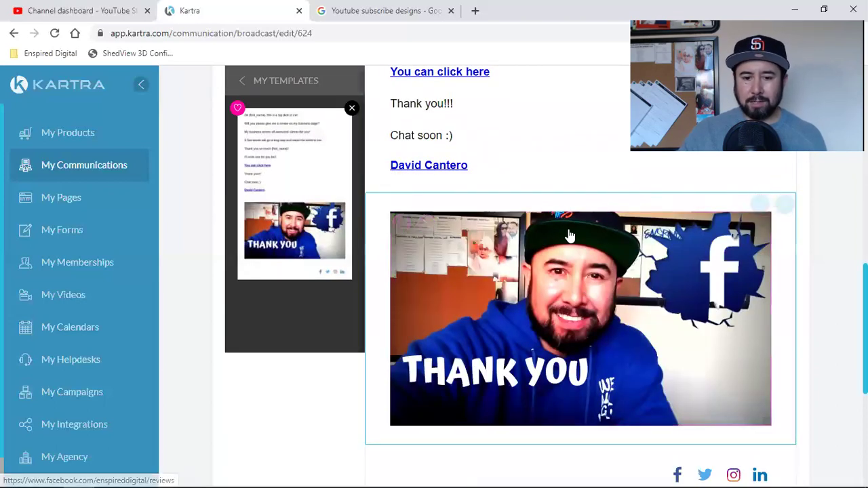
scroll(635, 284, "down", 2)
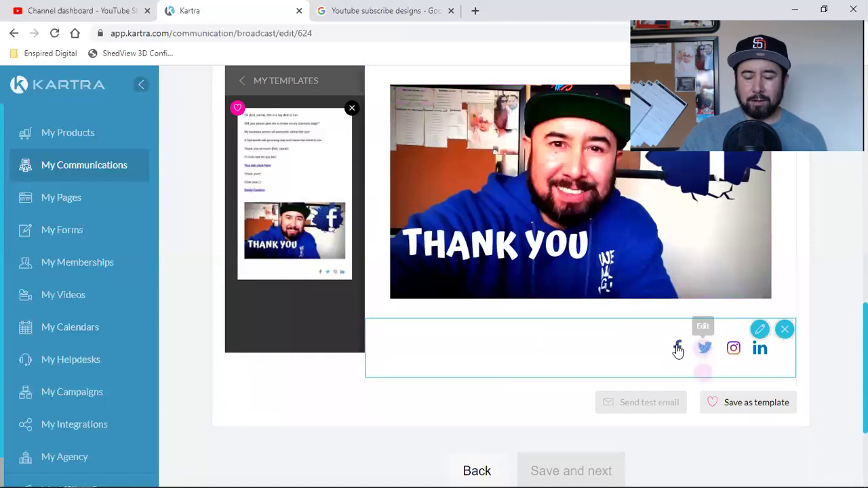
scroll(566, 334, "up", 2)
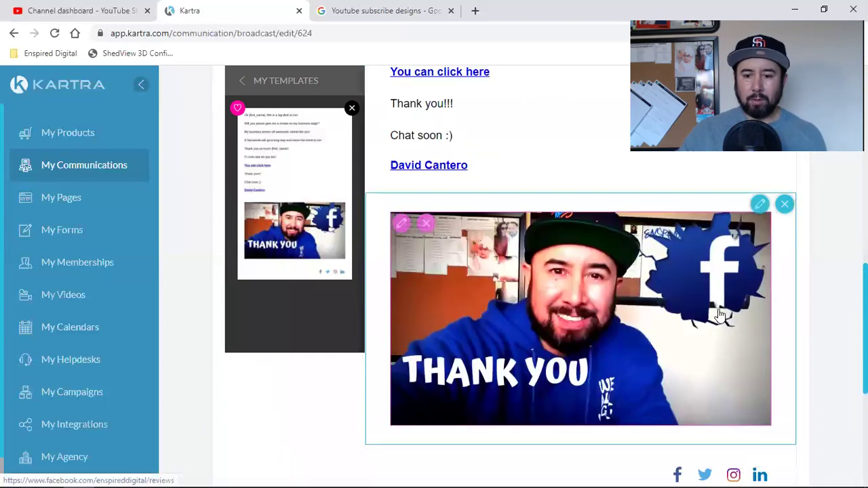
left_click(785, 205)
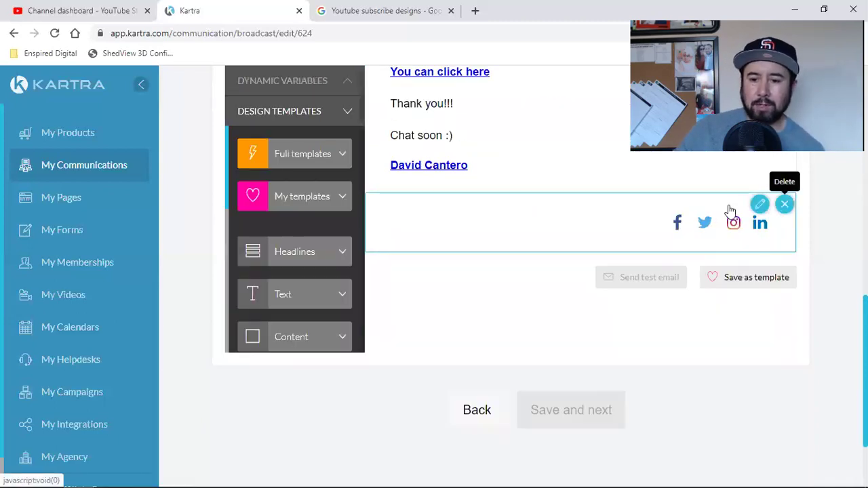
Add a single framed image placeholder between the email signature and the social links
scroll(305, 247, "down", 3)
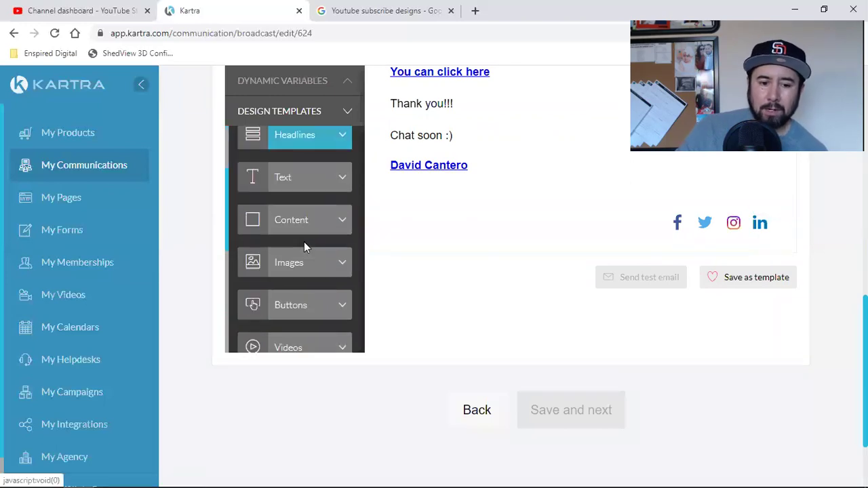
left_click(303, 183)
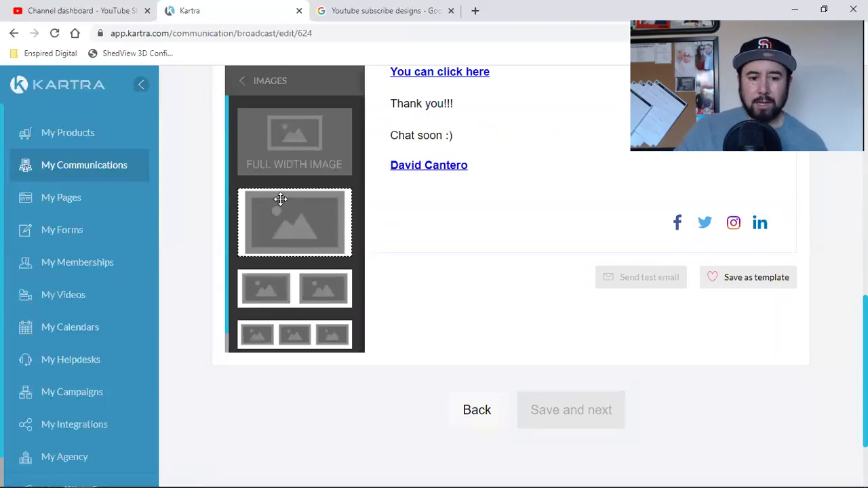
left_click_drag(278, 213, 596, 282)
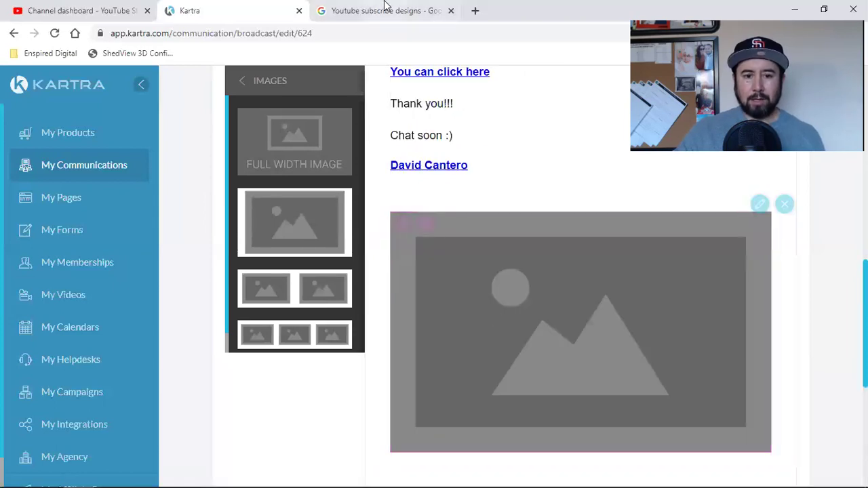
Switch to the Google image results and save the red YouTube Subscribe button picture as a JPEG in Downloads
left_click(384, 10)
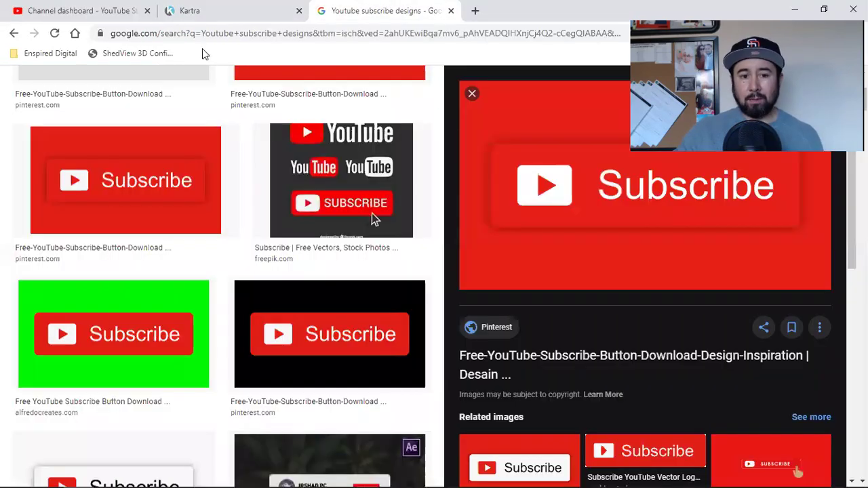
right_click(575, 176)
left_click(611, 297)
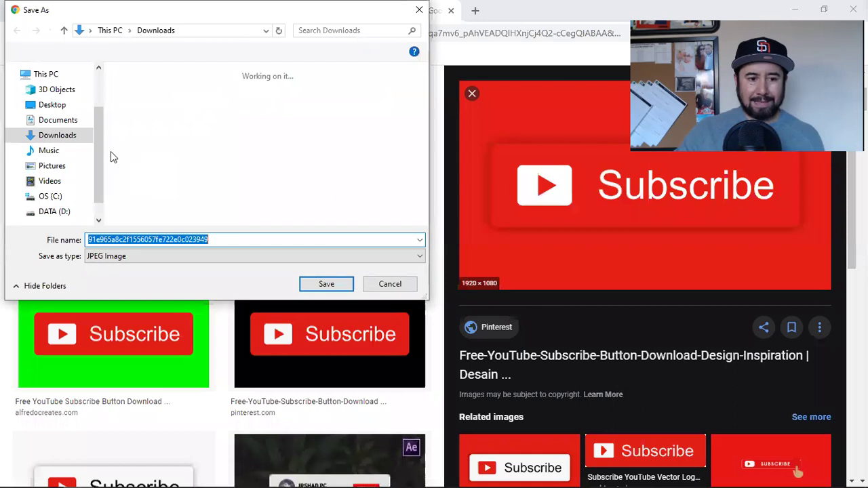
left_click(348, 289)
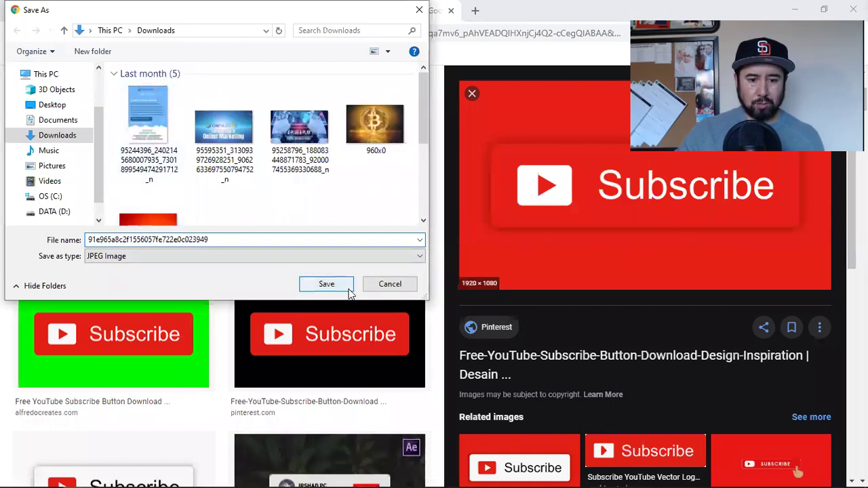
Return to Kartra and upload the downloaded Subscribe picture into the email's image placeholder
key("ctrl+shift+Tab")
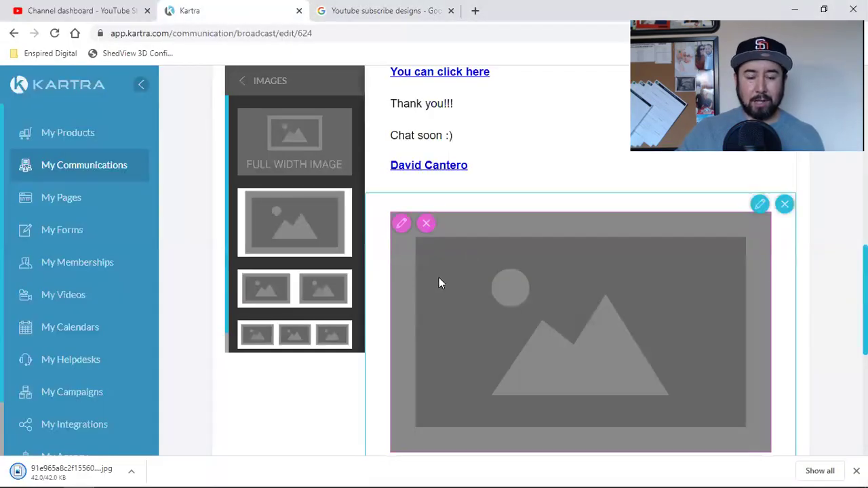
left_click(402, 224)
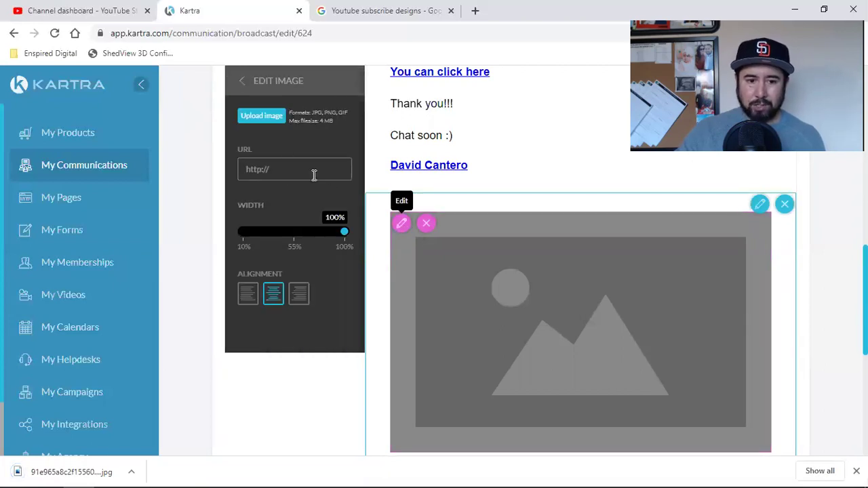
left_click(272, 117)
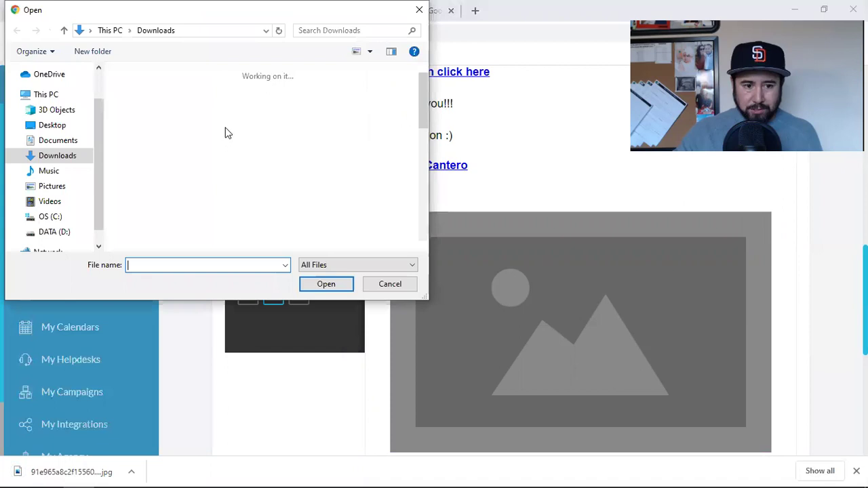
left_click(152, 146)
left_click(324, 284)
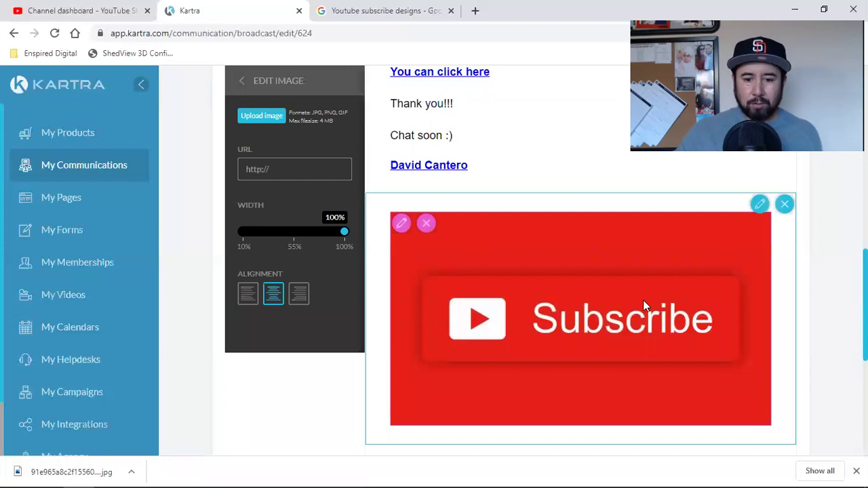
Open the YouTube channel's subscribe confirmation page through enspireddigital.tv in a new browser tab
left_click(475, 10)
type("en")
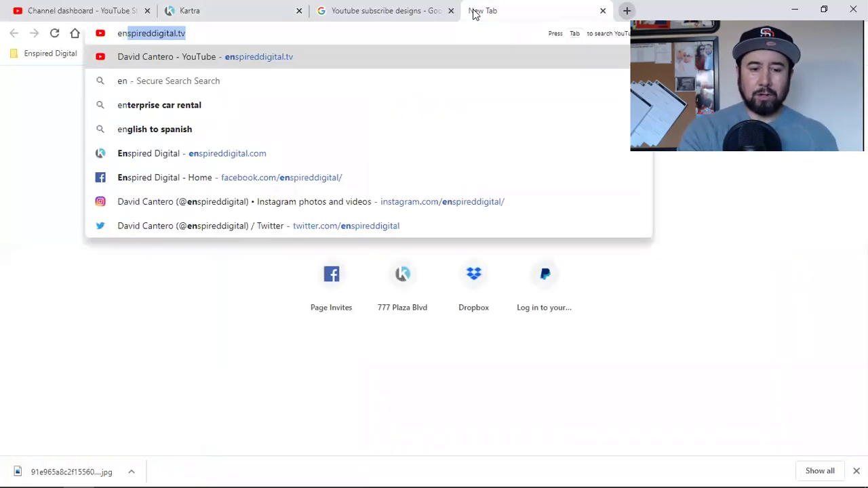
key("Return")
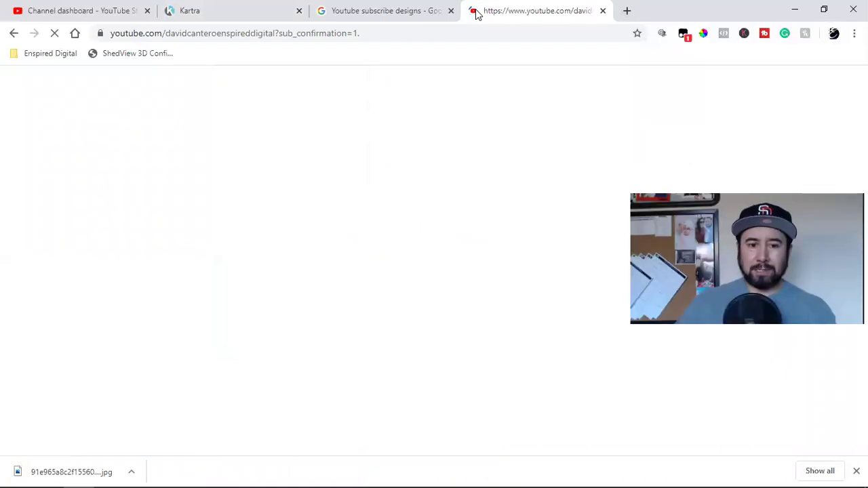
Highlight the channel's base address before the confirmation suffix, and dismiss the channel subscription prompt to view the page
left_click(291, 33)
left_click(303, 33)
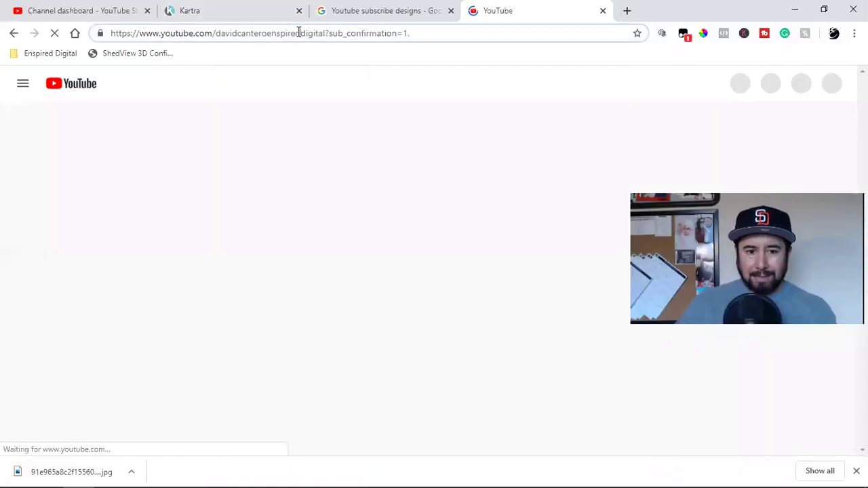
left_click_drag(327, 34, 98, 34)
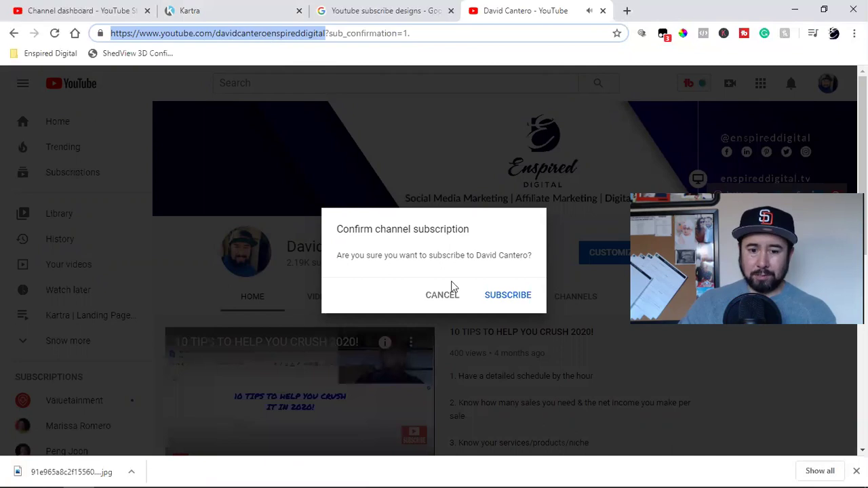
left_click(227, 400)
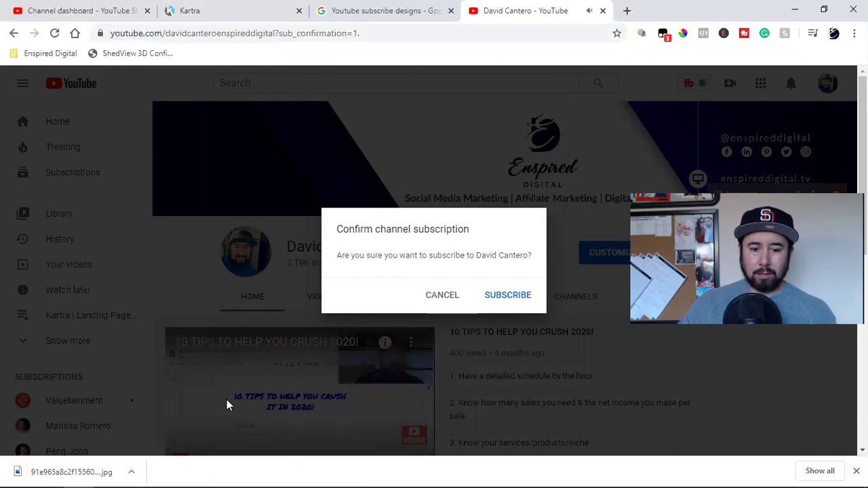
scroll(190, 407, "down", 3)
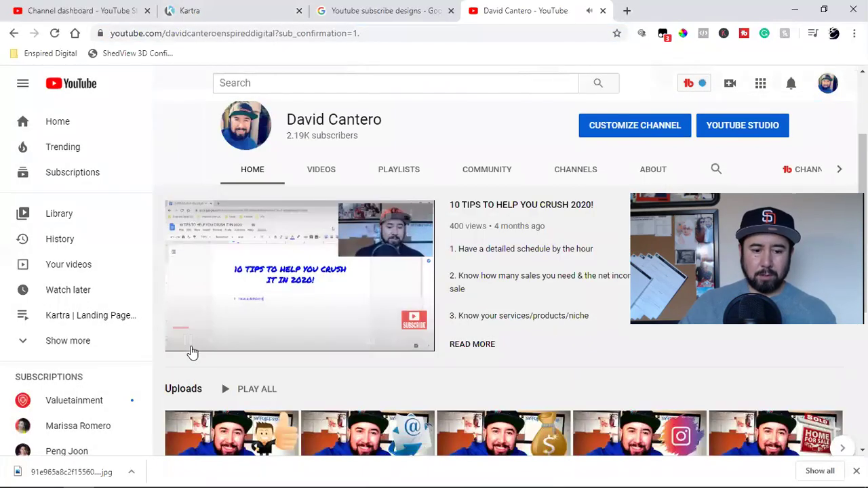
scroll(301, 335, "up", 3)
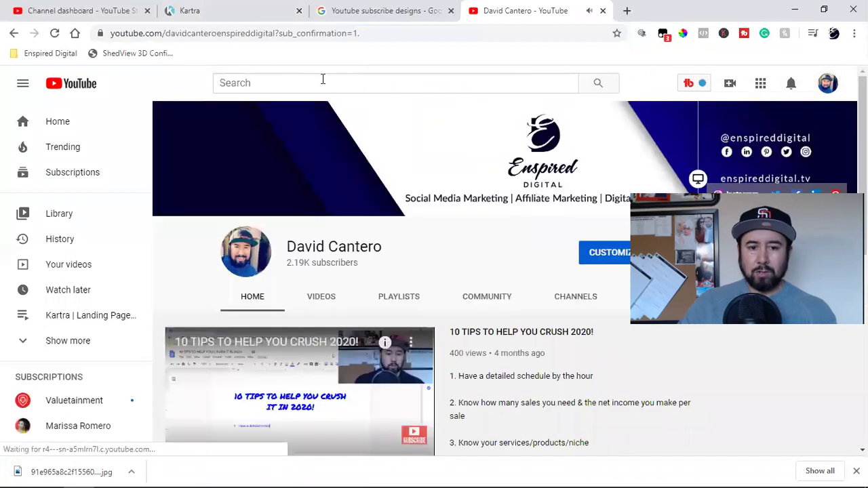
Highlight the base channel address, and cut the "?sub_confirmation=1." suffix from the end of the URL
left_click(281, 34)
left_click(282, 34)
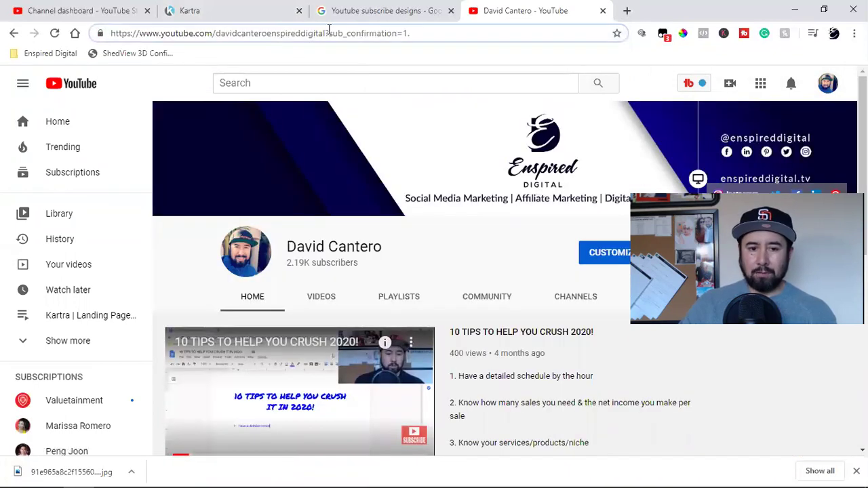
left_click_drag(327, 33, 53, 34)
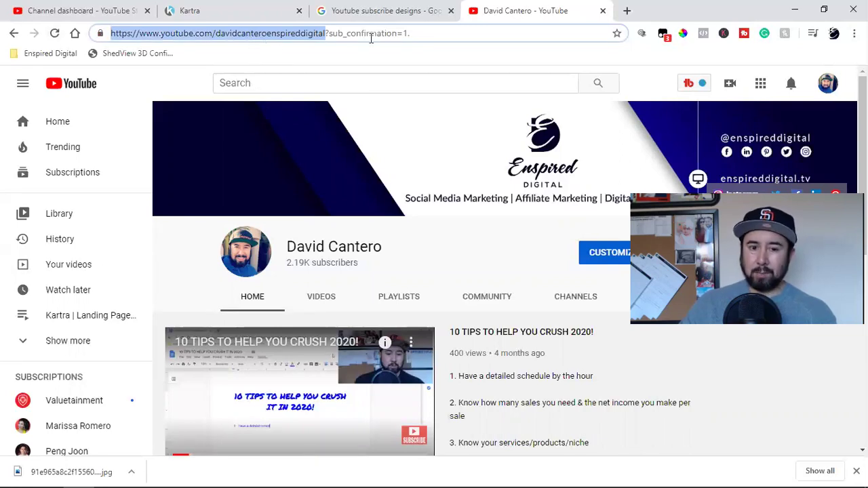
left_click(348, 40)
left_click_drag(327, 33, 434, 31)
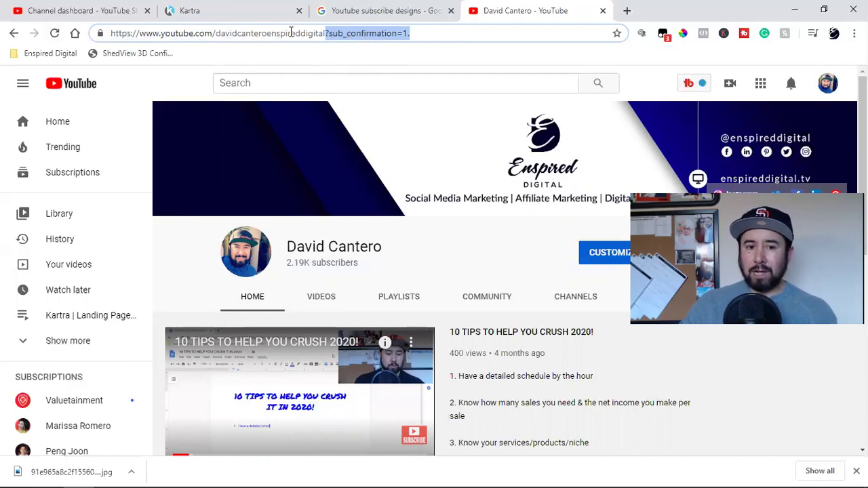
right_click(359, 39)
left_click(386, 88)
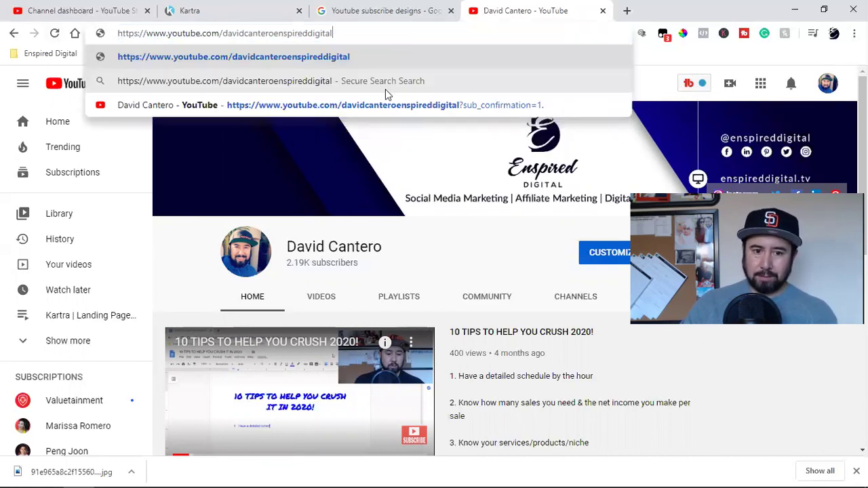
Open your own channel page from the account options to inspect its address, and close that browser tab
left_click(825, 86)
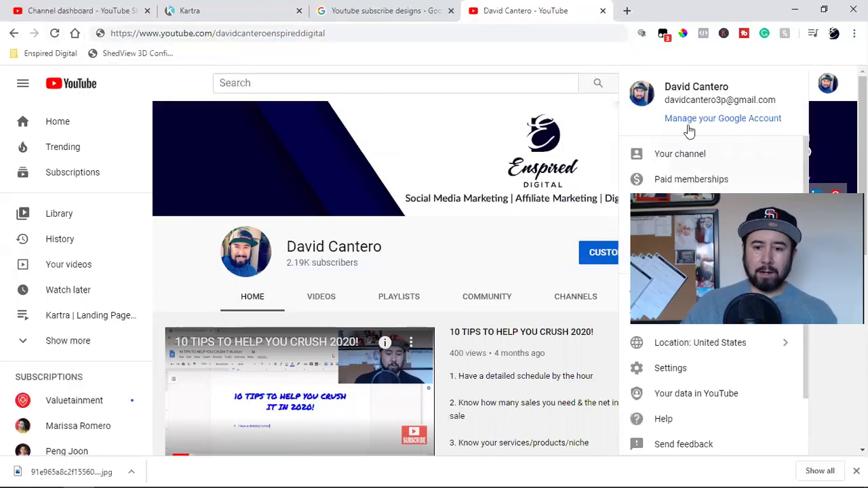
left_click(667, 156)
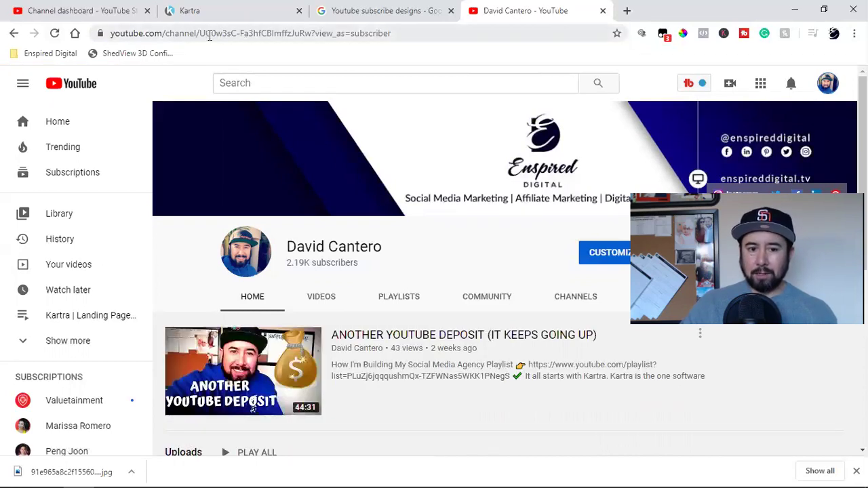
left_click(270, 31)
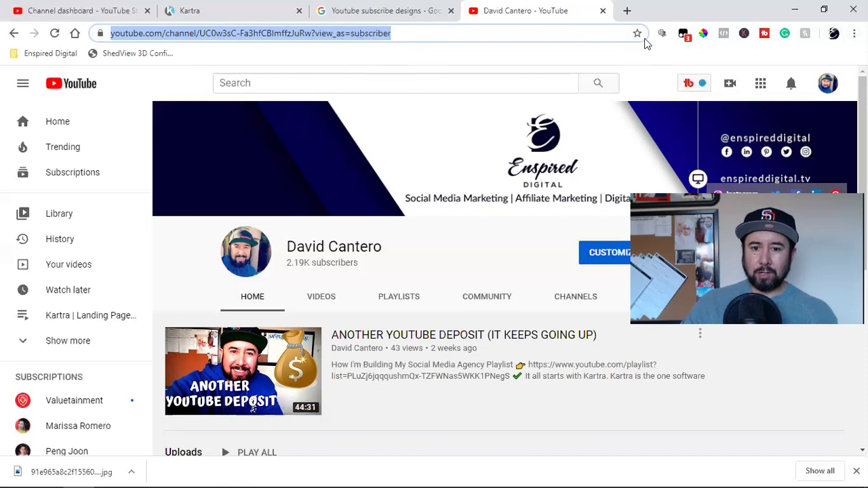
key("ctrl+w")
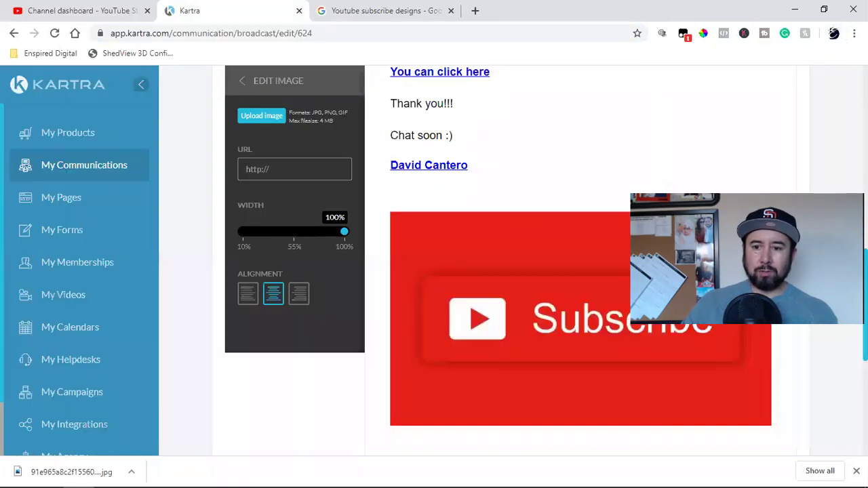
Open the enspireddigital YouTube channel from the Social bookmarks in a new incognito window and pause its featured video
left_click(854, 33)
left_click(461, 166)
key("ctrl+shift+n")
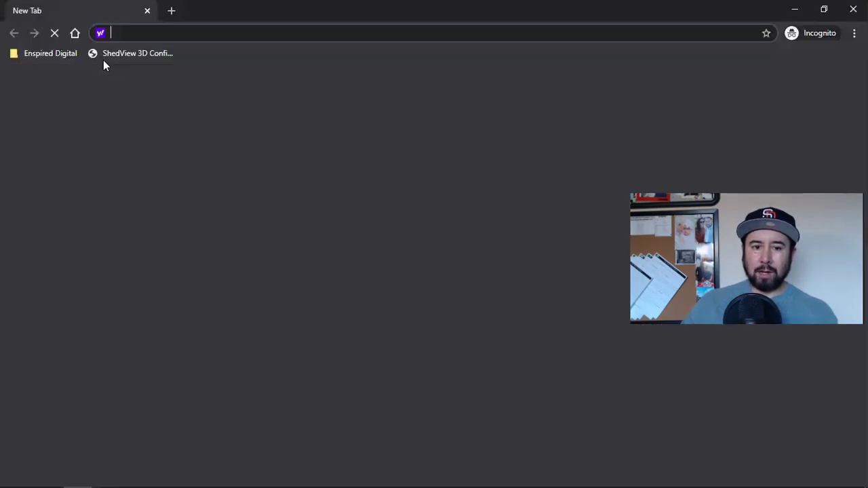
left_click(39, 54)
mouse_move(68, 116)
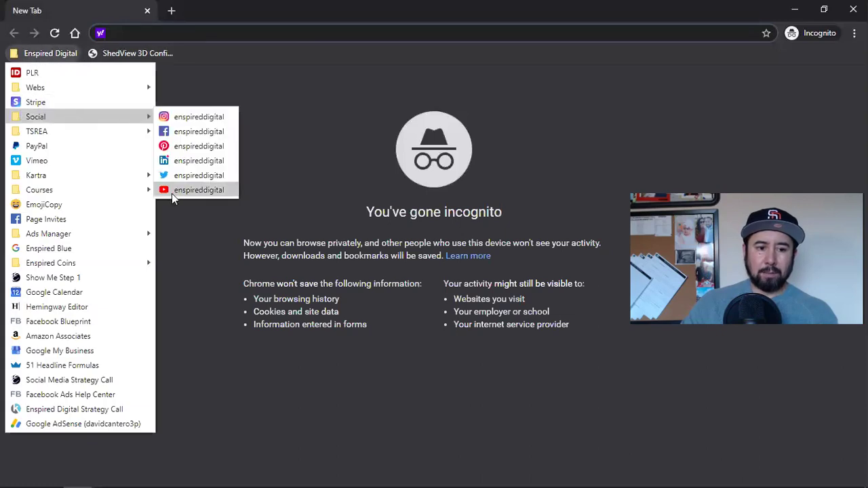
left_click(172, 191)
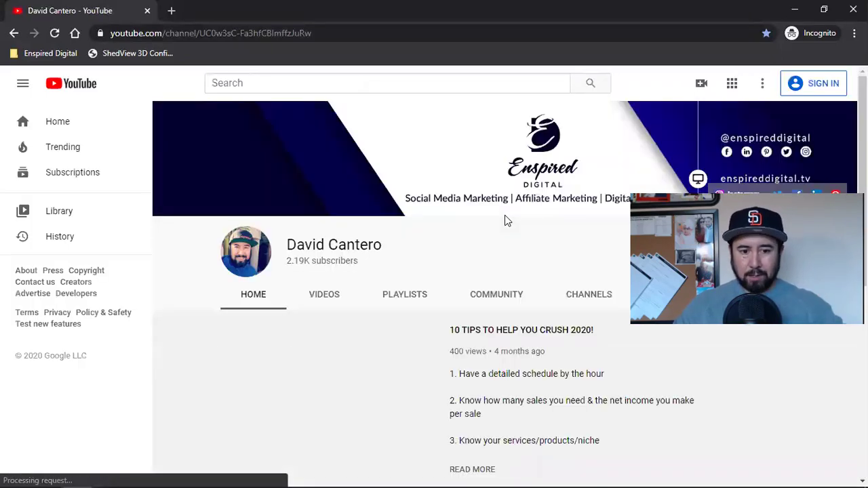
left_click(188, 466)
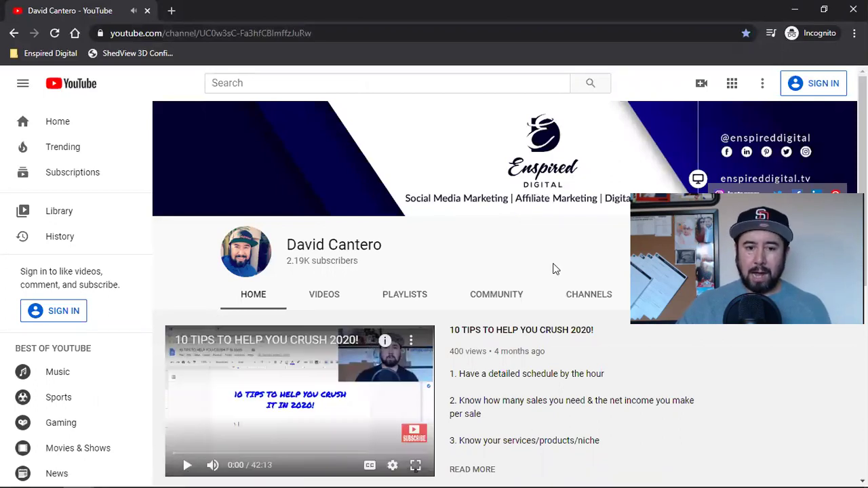
Append the cut suffix "?sub_confirmation=1." to the end of the channel's address without loading it
left_click(252, 33)
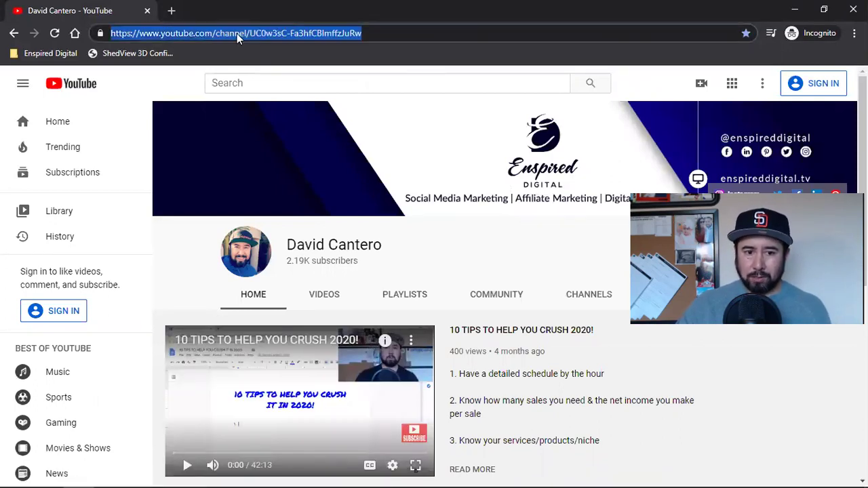
left_click(239, 33)
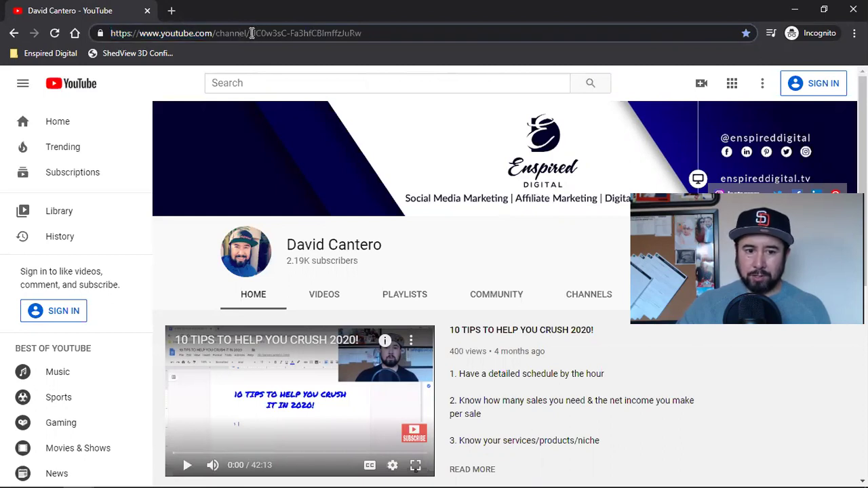
left_click_drag(253, 33, 379, 33)
left_click(140, 33)
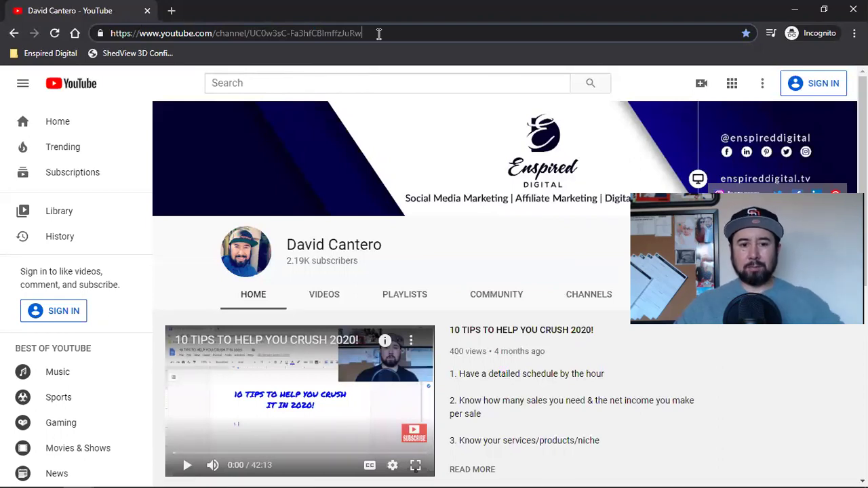
key("ctrl+v")
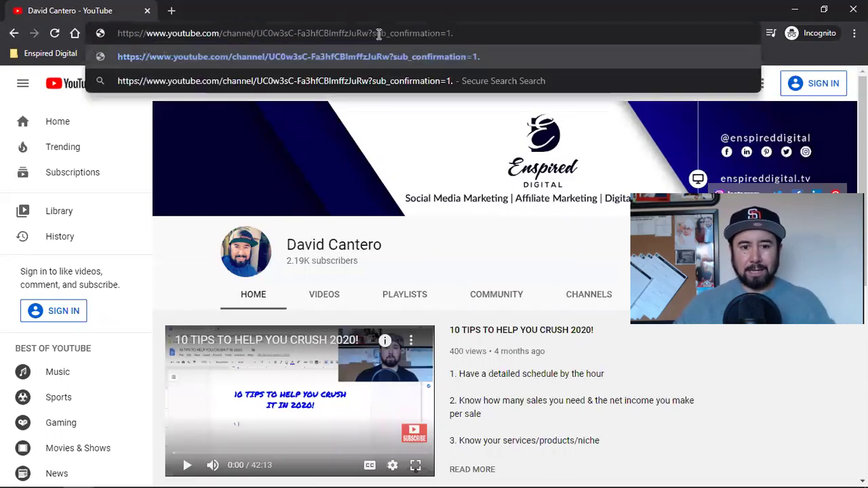
Copy the complete channel address including the "?sub_confirmation=1." suffix and return to the Kartra browser window
left_click_drag(369, 33, 489, 33)
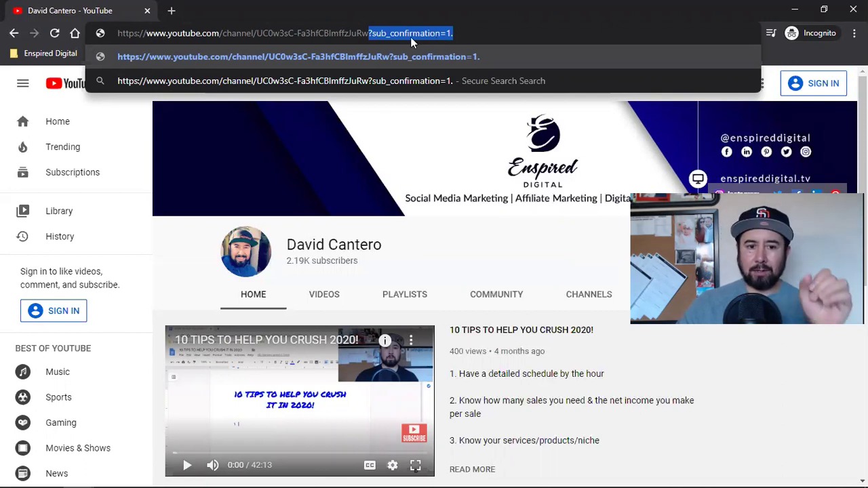
triple_click(321, 33)
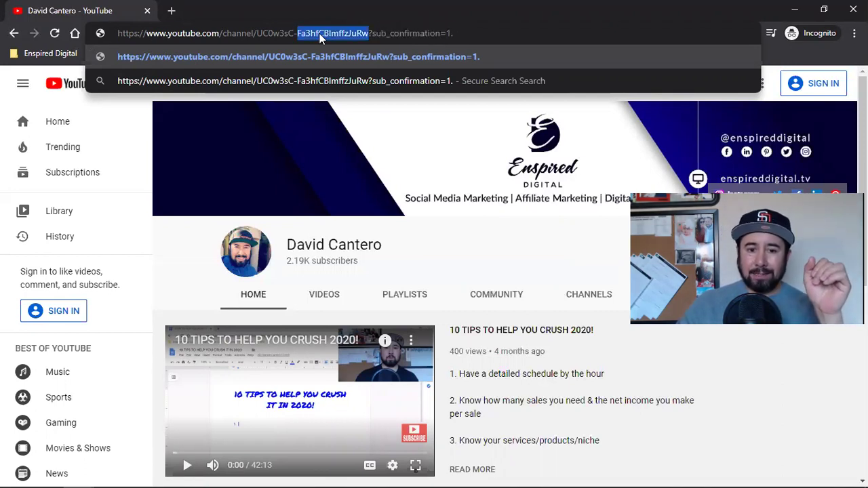
right_click(320, 33)
left_click(357, 104)
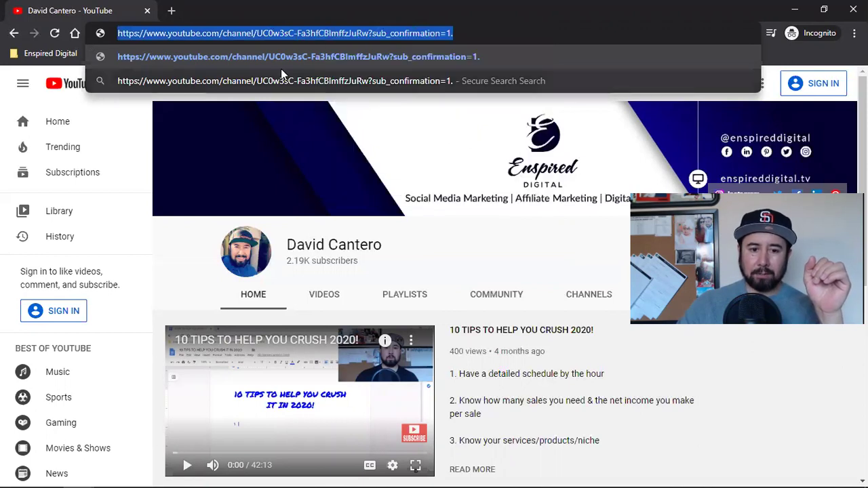
key("alt+Tab")
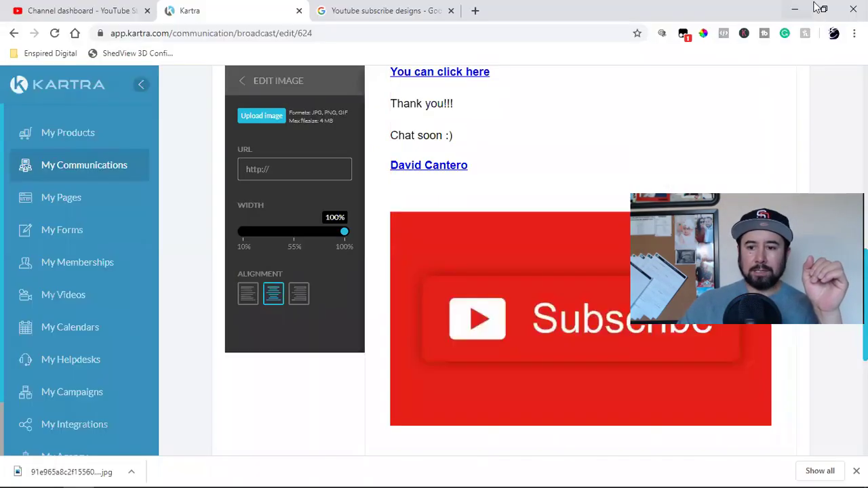
Test the copied subscription link in a new incognito window and cancel the channel subscription prompt
left_click(855, 32)
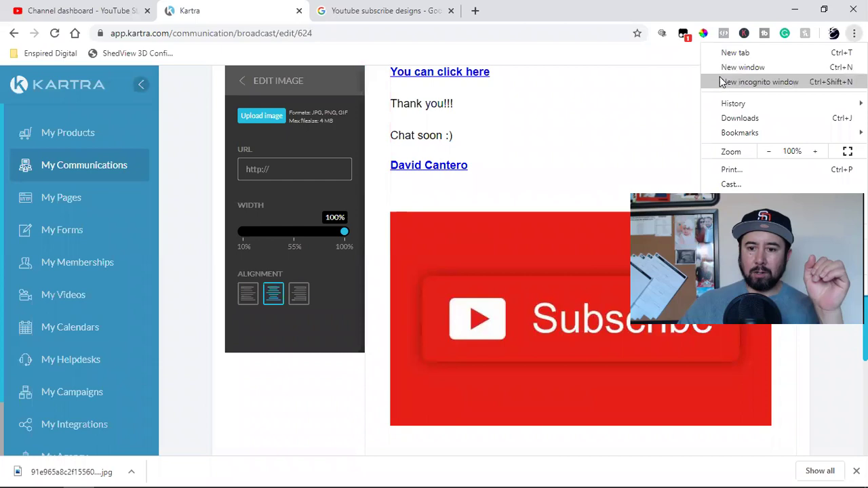
left_click(723, 82)
key("ctrl+v")
key("Return")
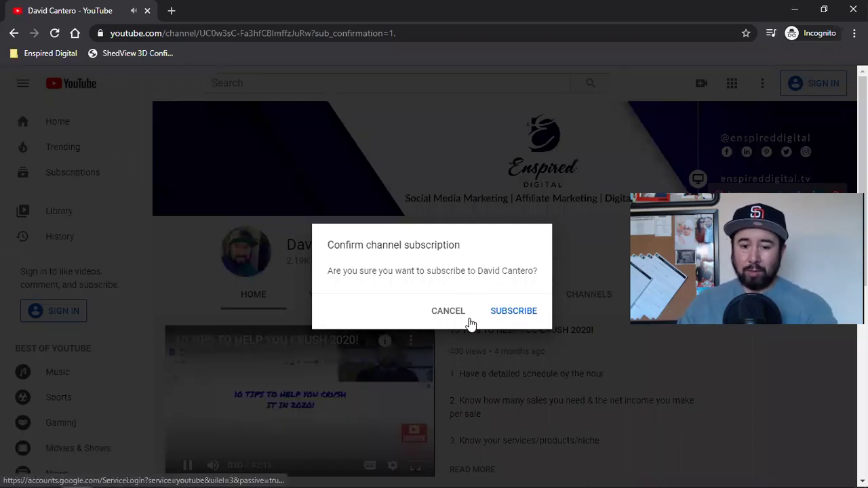
left_click(438, 316)
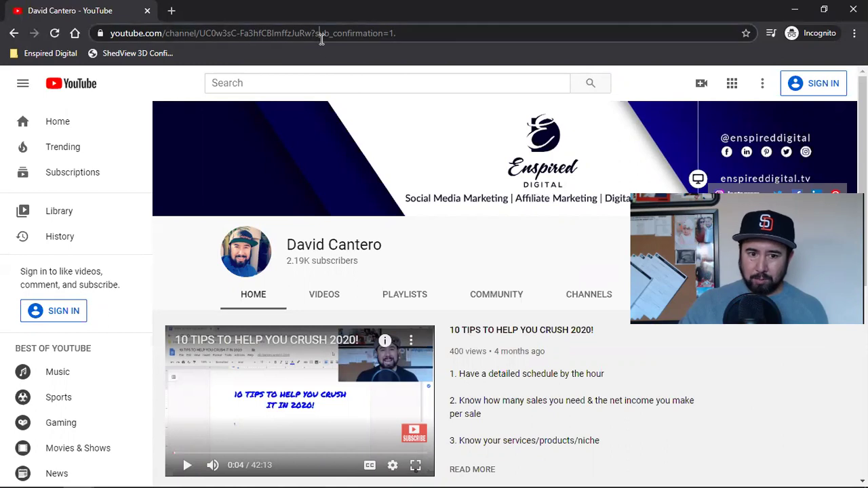
left_click_drag(362, 32, 562, 84)
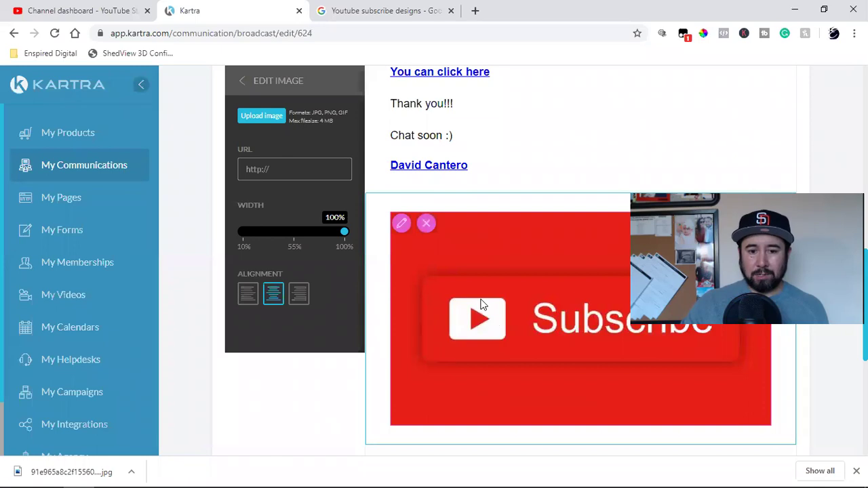
Load enspireddigital.tv in a new tab of the Kartra window, copy the resulting subscribe link, and close the tab
key("ctrl+t")
type("enspireddigital.tv")
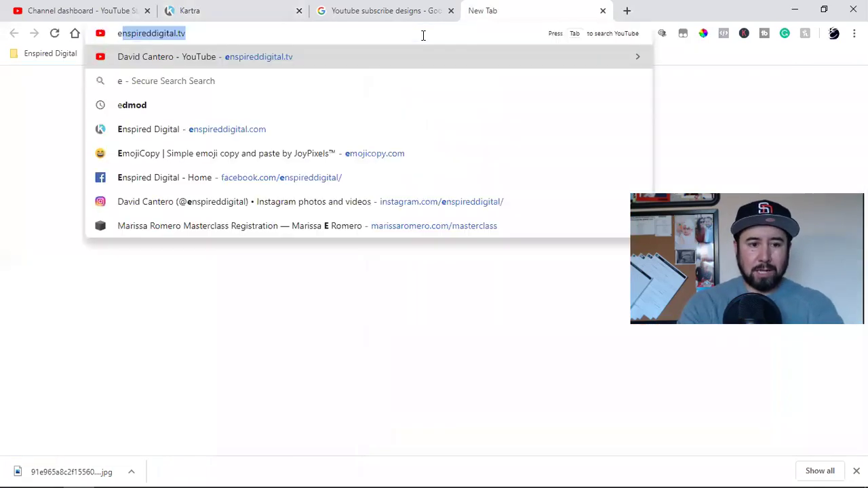
key("Return")
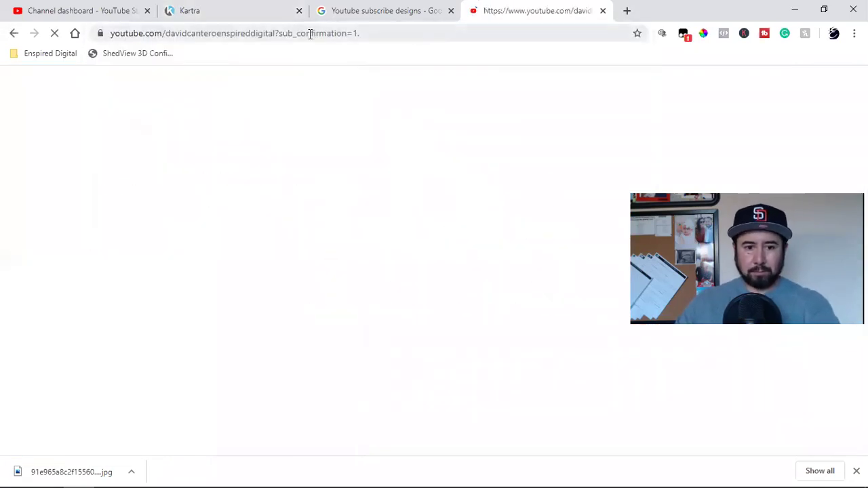
left_click(310, 34)
right_click(310, 37)
left_click(349, 106)
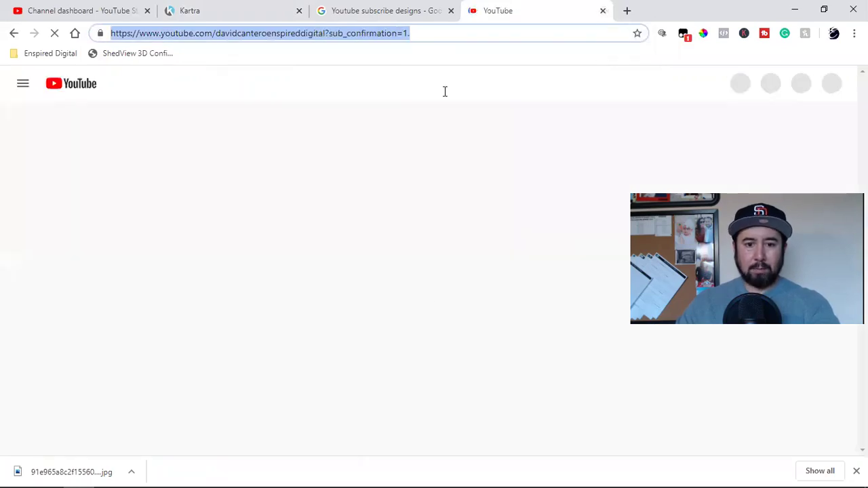
key("ctrl+w")
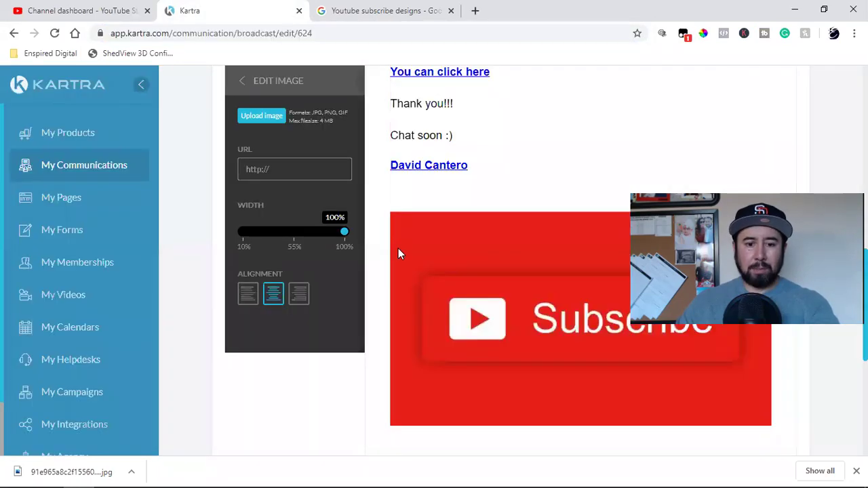
Set the Subscribe image's link URL to the copied YouTube address ending in "?sub_confirmation=1."
left_click(305, 171)
key("ctrl+v")
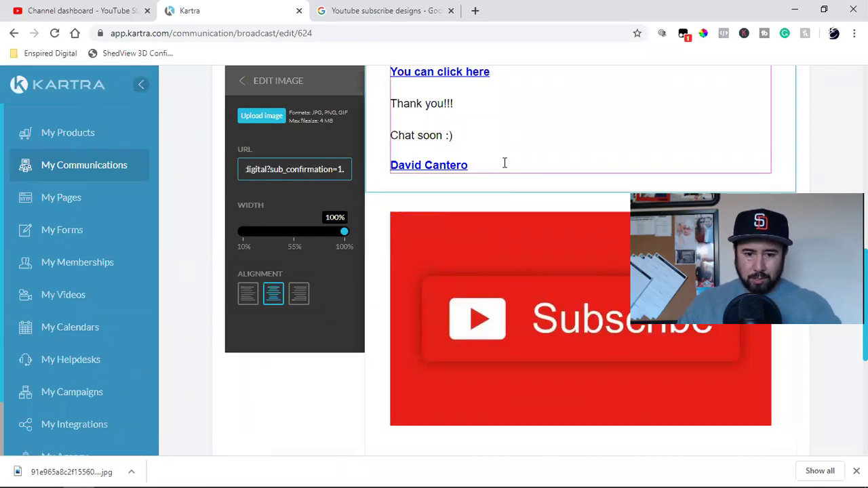
left_click(564, 300)
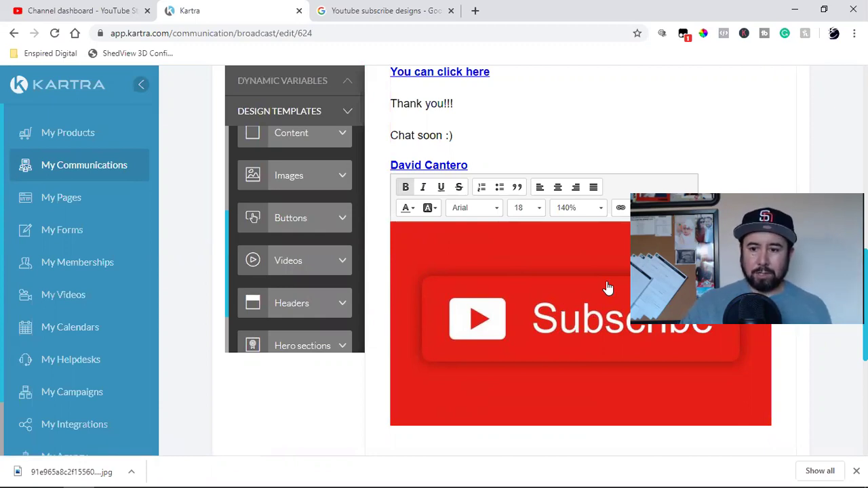
Copy the First Name dynamic variable {first_name} into the broadcast's subject line
scroll(608, 288, "up", 10)
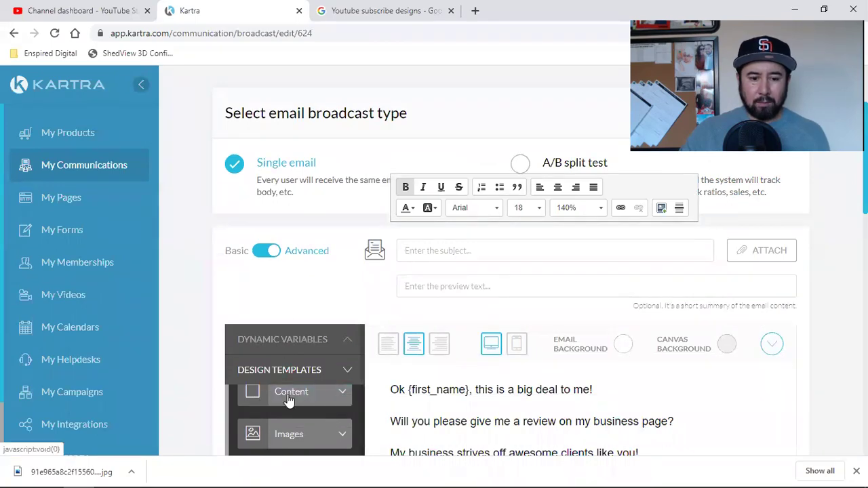
scroll(287, 397, "up", 3)
left_click(303, 342)
left_click(253, 394)
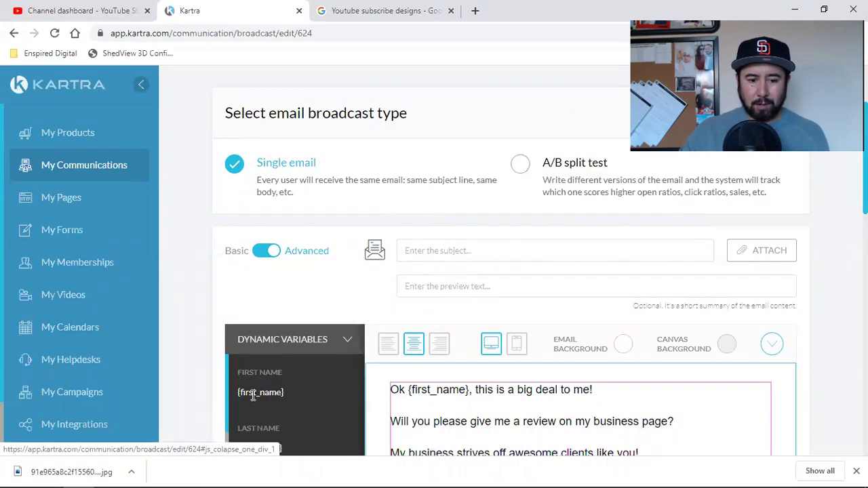
right_click(279, 392)
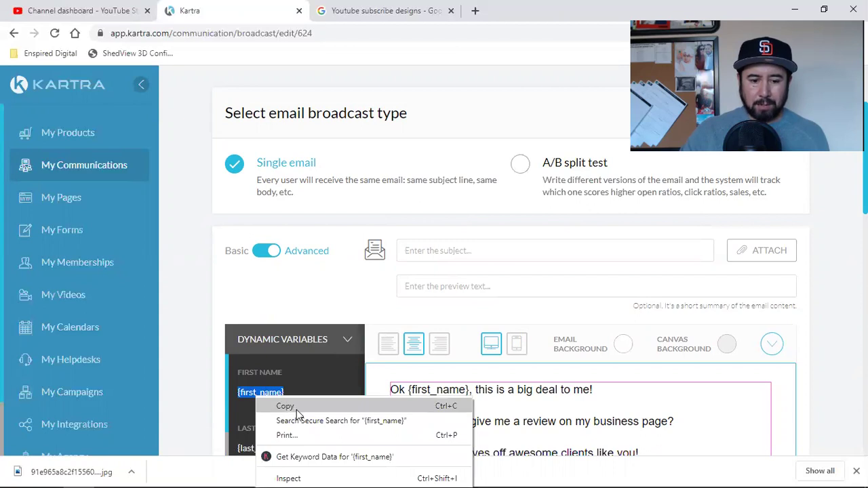
left_click(297, 410)
left_click(479, 254)
key("ctrl+v")
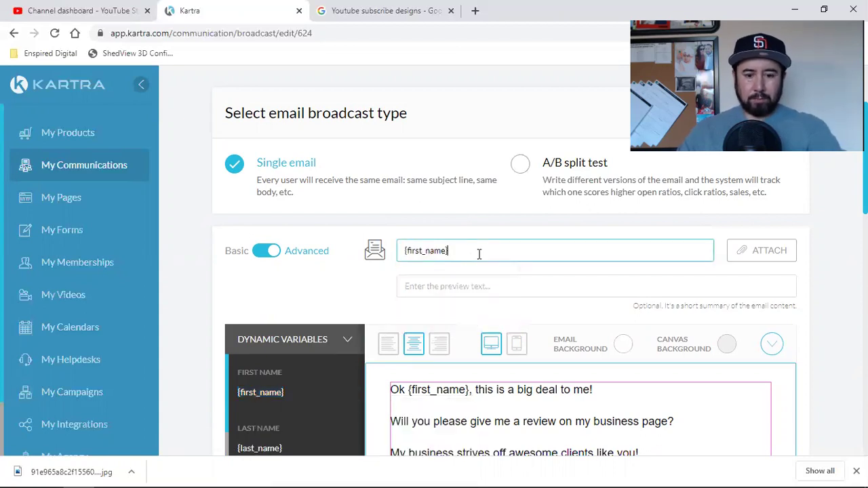
Complete the subject line so it reads "{first_name}, will you do me a huge favor?"
type(", will")
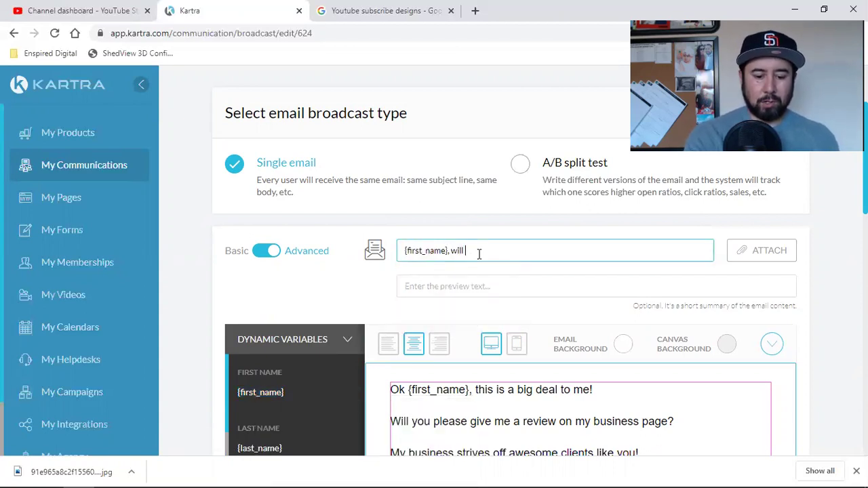
type("hug")
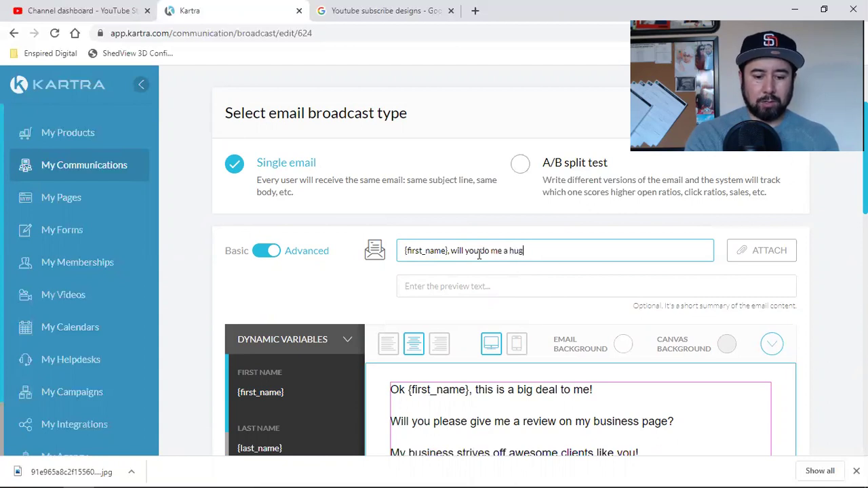
type("e favor?")
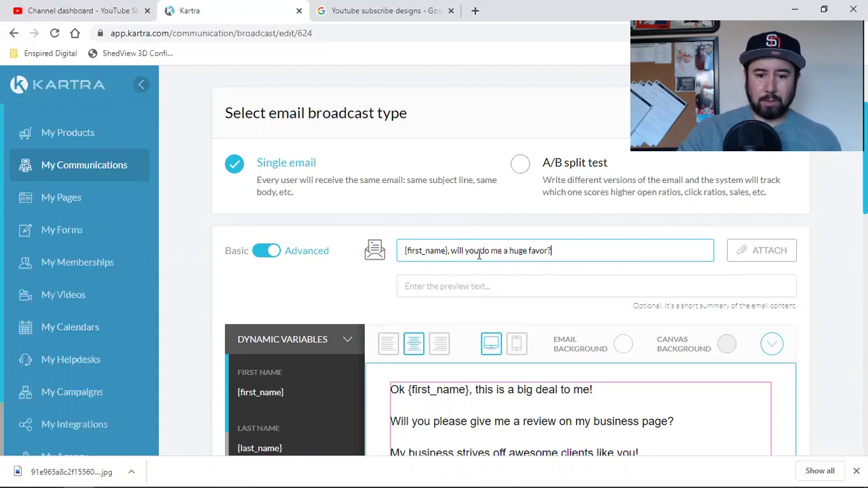
Delete all the old review-request text and signature above the Subscribe image in the email body
scroll(479, 252, "down", 2)
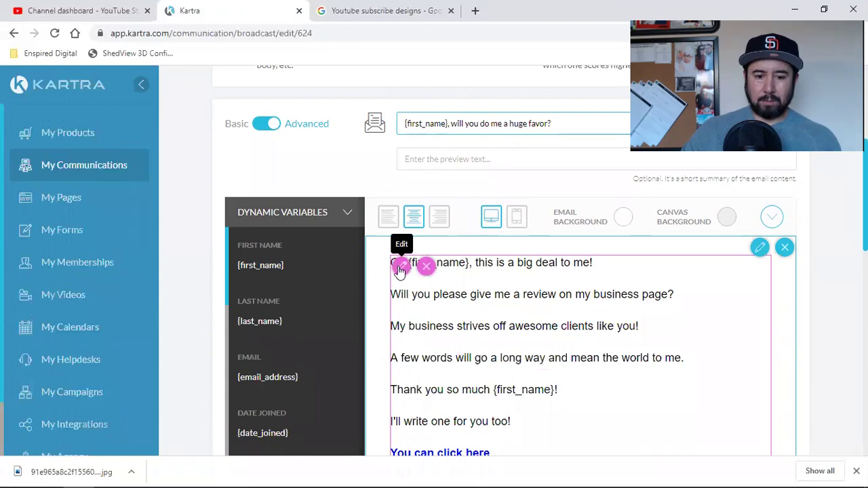
left_click(392, 268)
left_click_drag(392, 269, 490, 375)
scroll(490, 375, "up", 3)
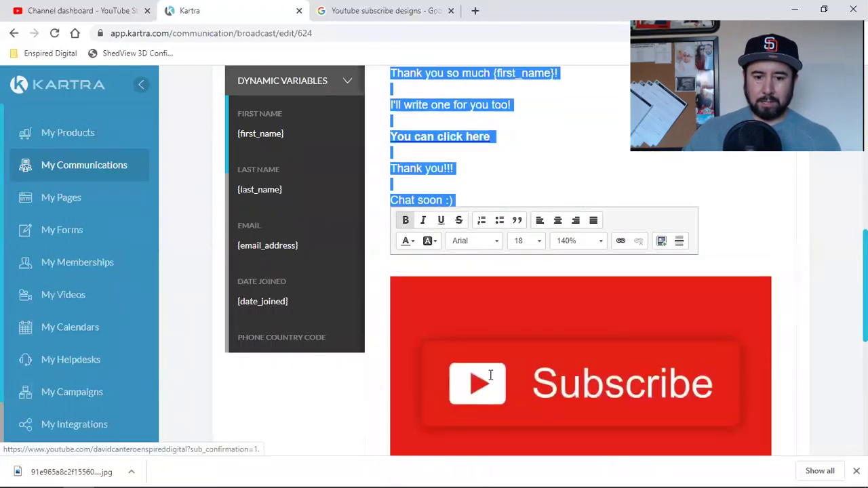
left_click(490, 380)
scroll(490, 382, "down", 2)
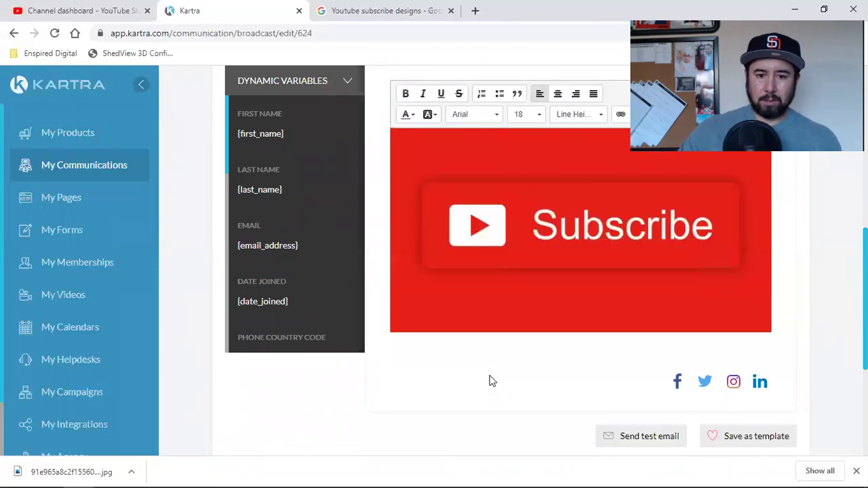
scroll(490, 381, "up", 4)
Write the greeting "Hey {first_name}," above the Subscribe image, reusing the copied first-name variable
type("1")
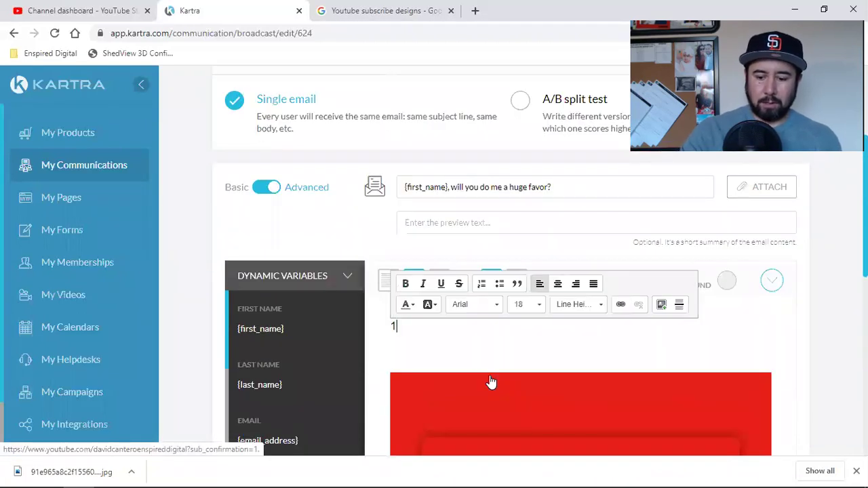
key("BackSpace")
type("Hey")
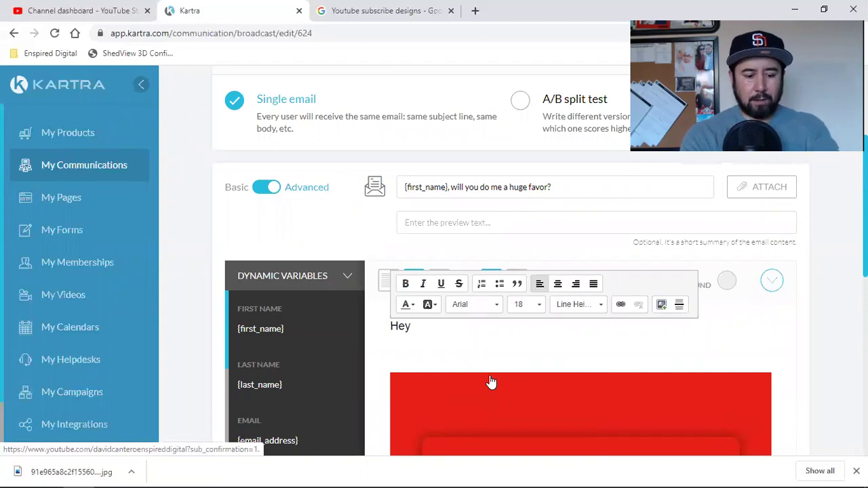
key("Return")
key("ctrl+v")
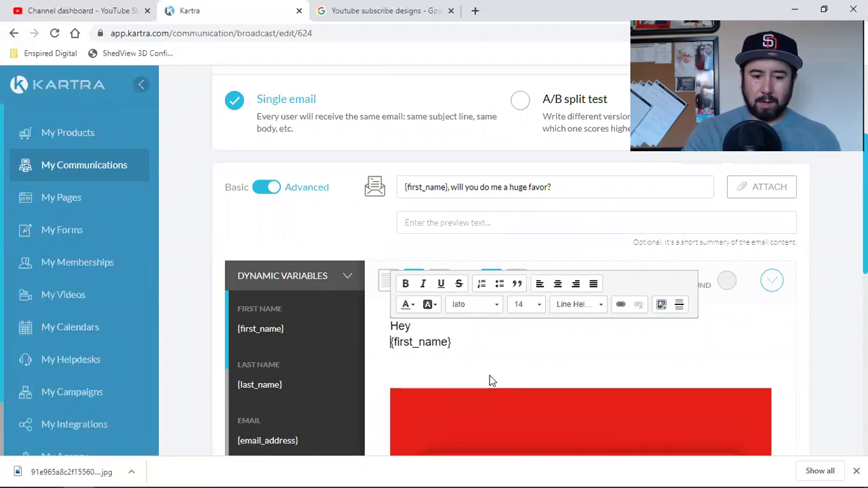
key("Home")
key("BackSpace")
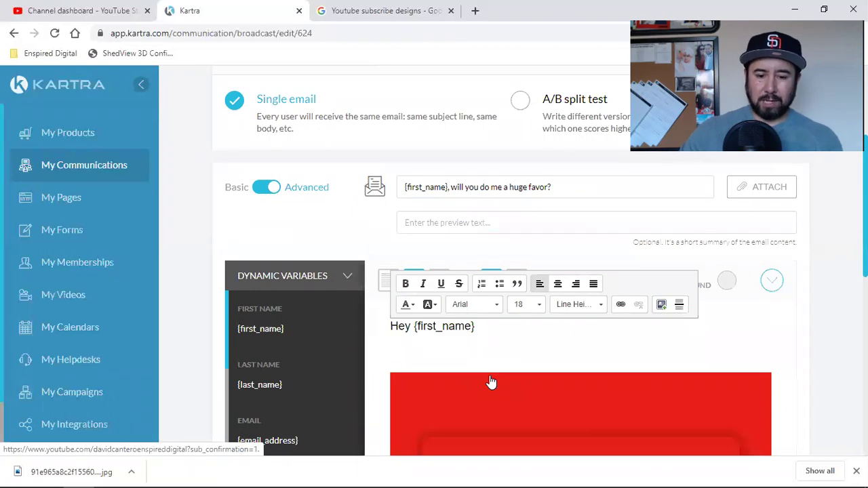
left_click(492, 330)
type(",")
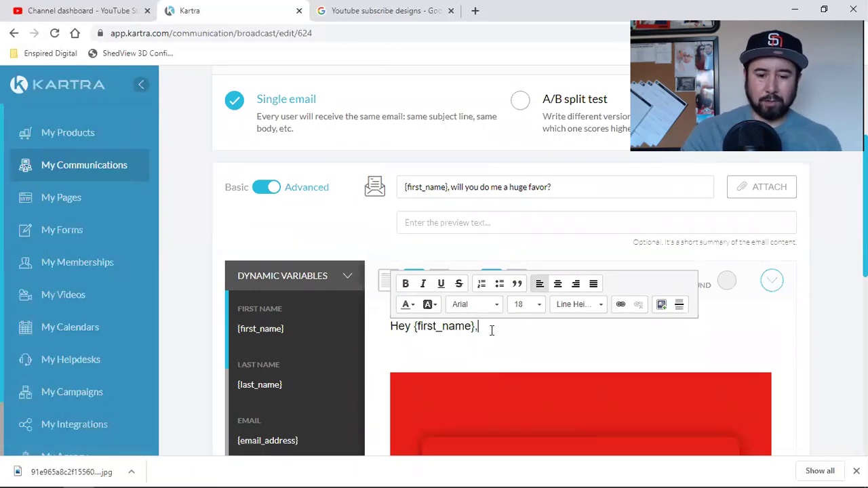
Add the paragraphs "Hope you're well and crushing it today!" and "I need a huge favor..." below the greeting
key("Return")
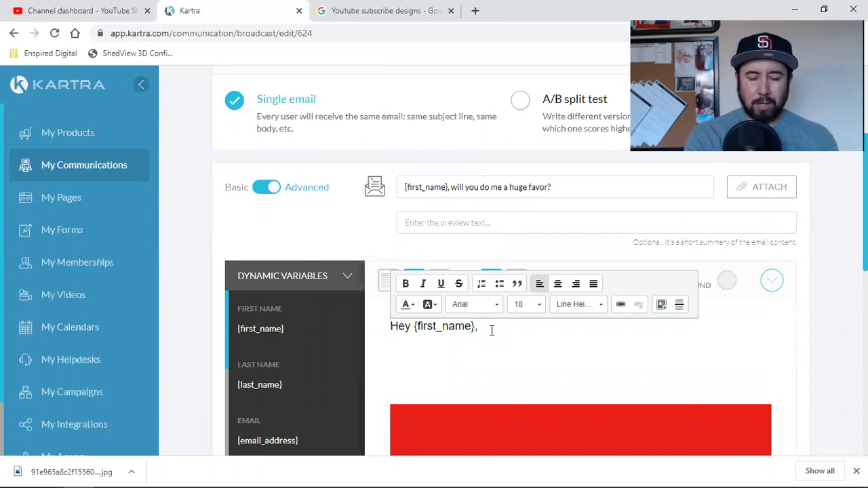
type("Hoe")
key("BackSpace")
type("pe ")
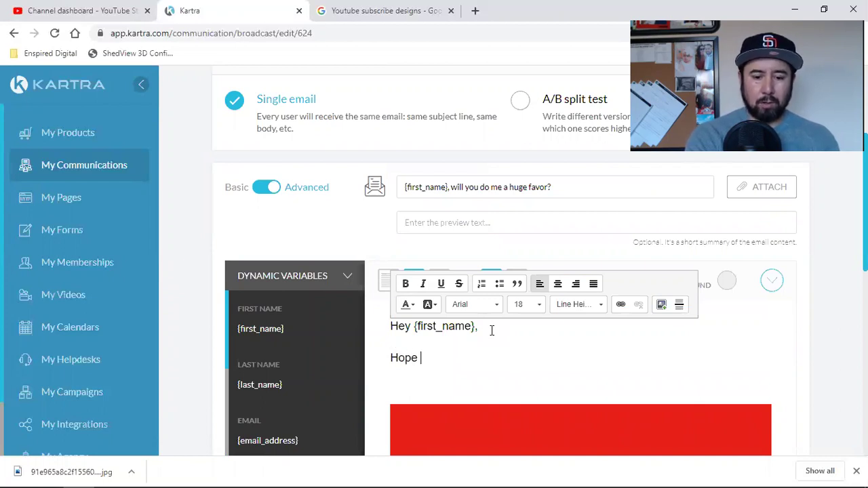
type("you're well and crushing oit")
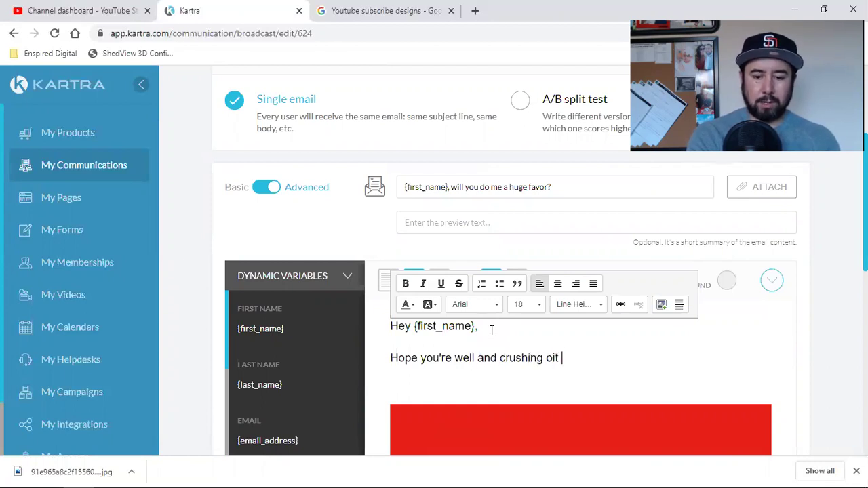
key("BackSpace")
type("today!")
key("Return")
type("I")
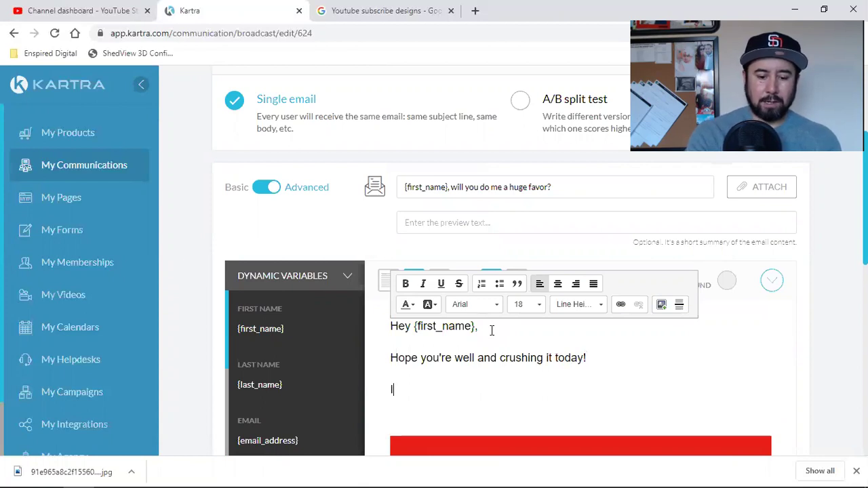
type(" need a huge favor")
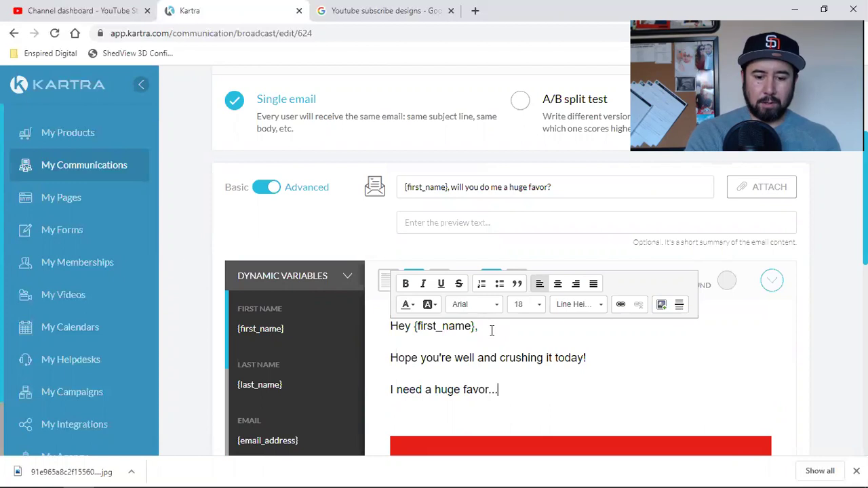
type("...")
Add the paragraph "I am 9 subscribers away from reaching my daily goal of 2,200 subscribers!" to the email body
key("Return")
type("I am ")
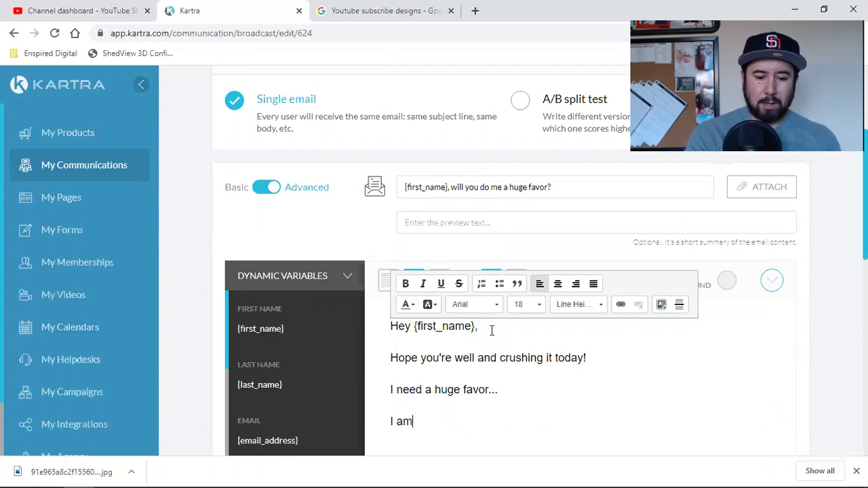
type("9 subsc")
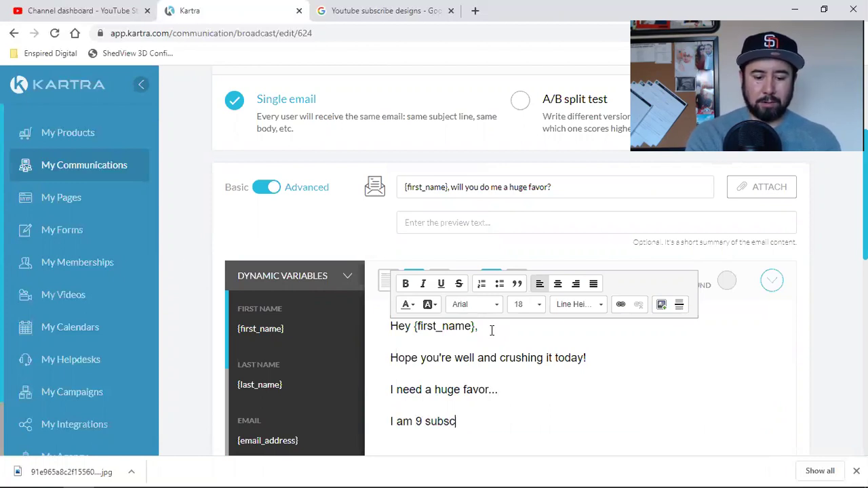
type("ribers aw")
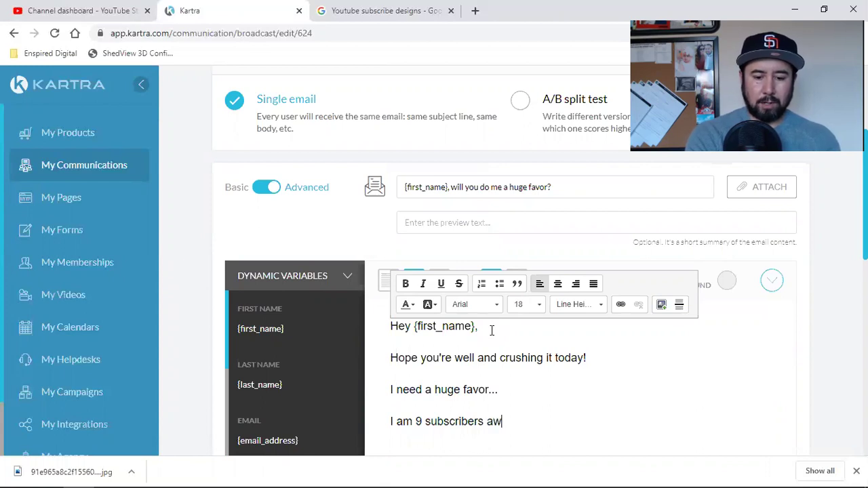
type("ay from re")
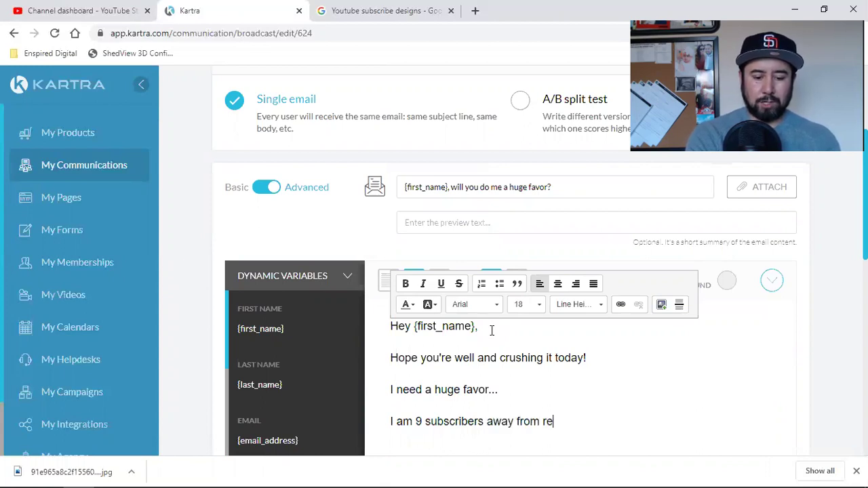
type("aching my d")
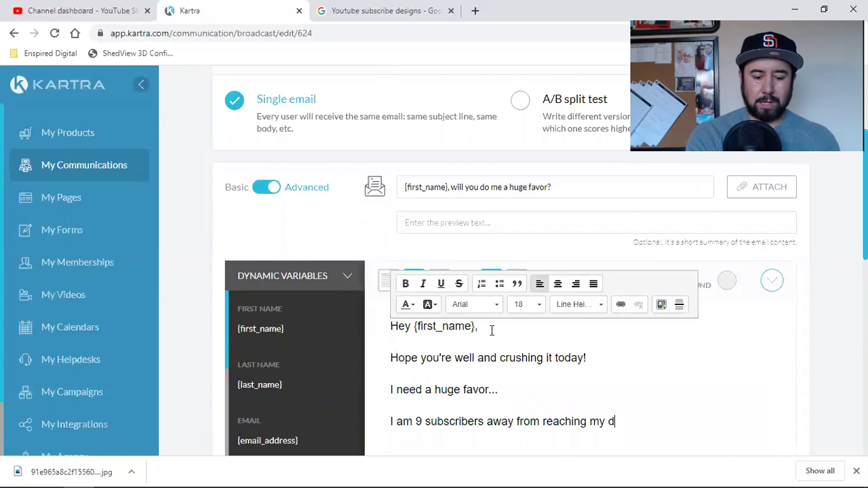
type("aily goal of ")
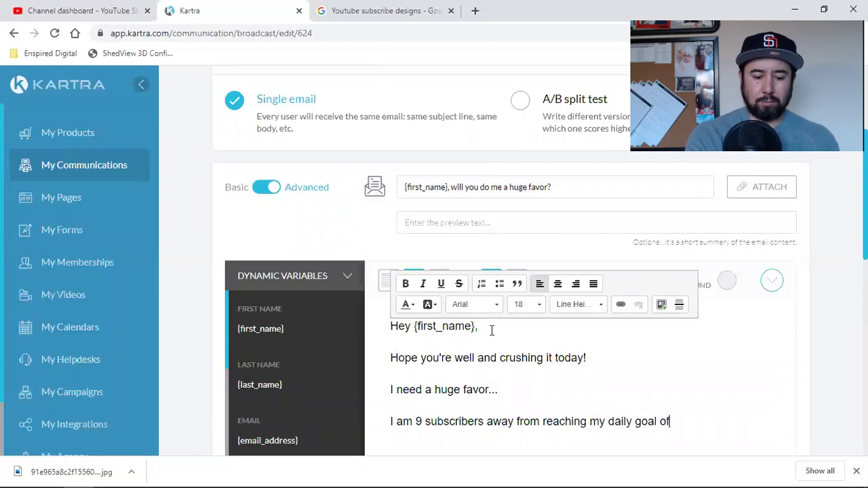
type("2,200")
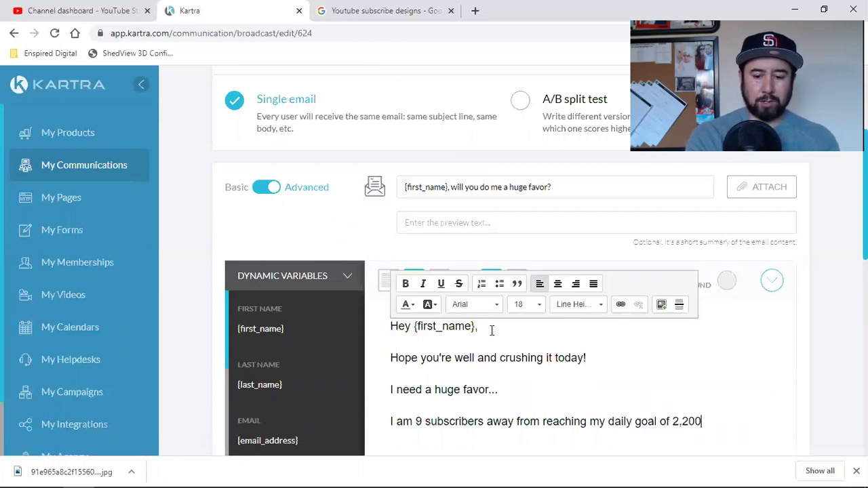
type(" to")
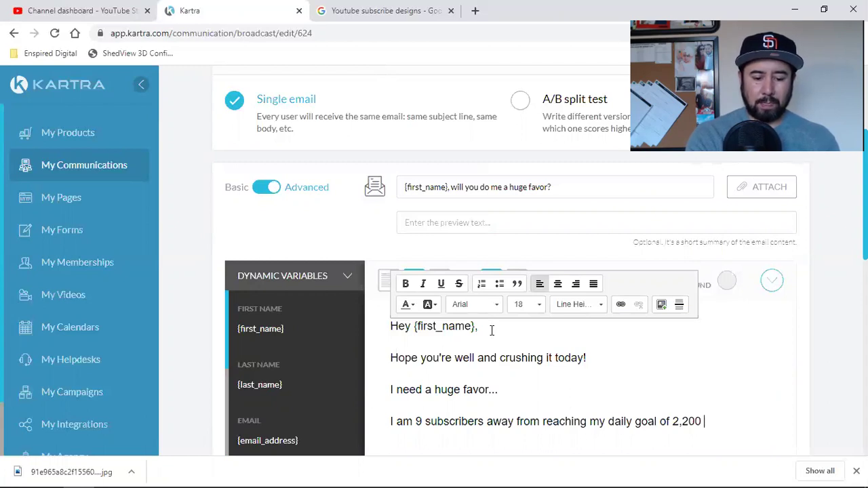
type("su")
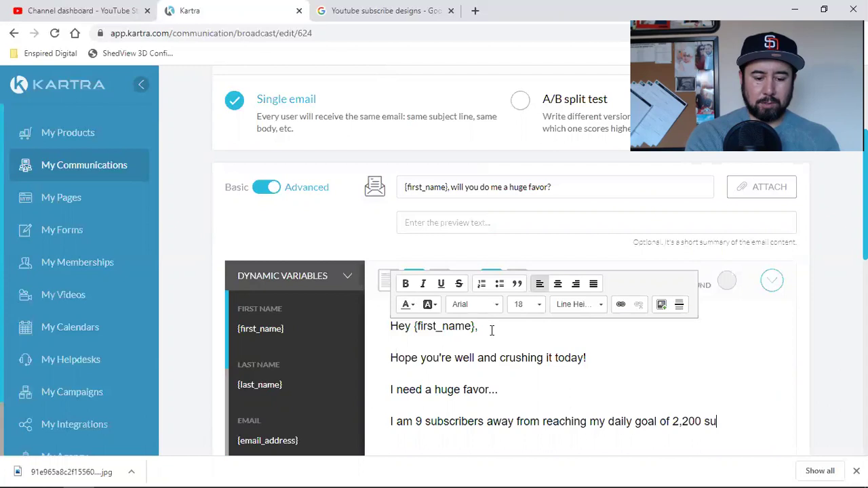
type("bscribers!")
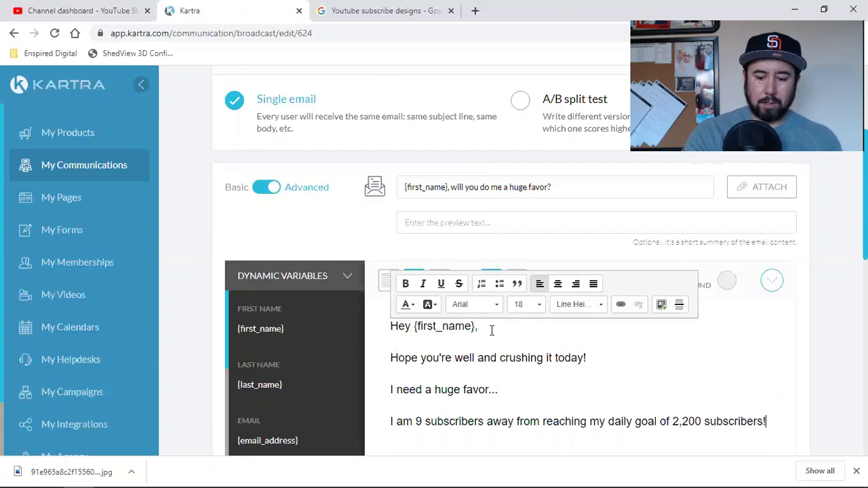
Add the paragraph "If you have not subscribed, will PLEASE DO SO NOW??" to the email body and start a new paragraph with "I"
key("Return")
type("If y")
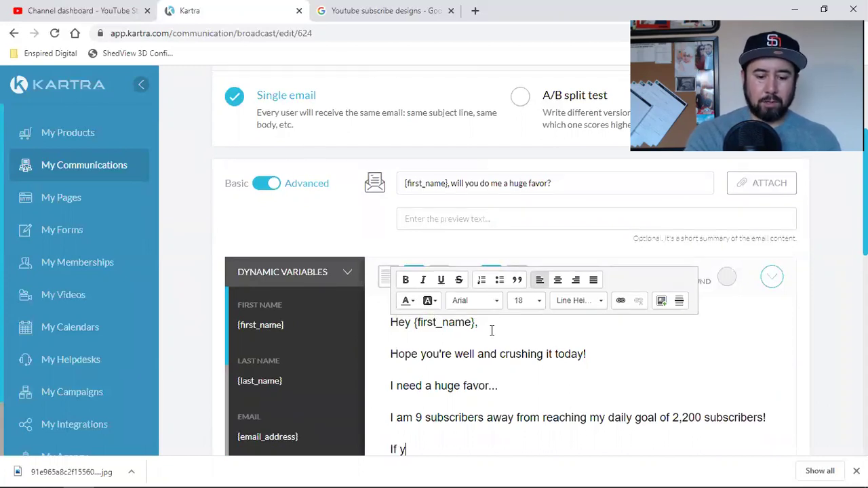
type("ou have not subs")
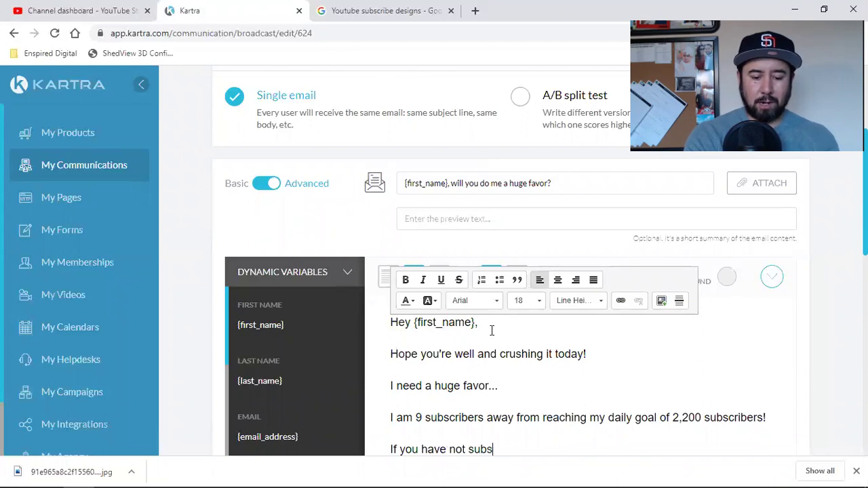
type("cribed, will")
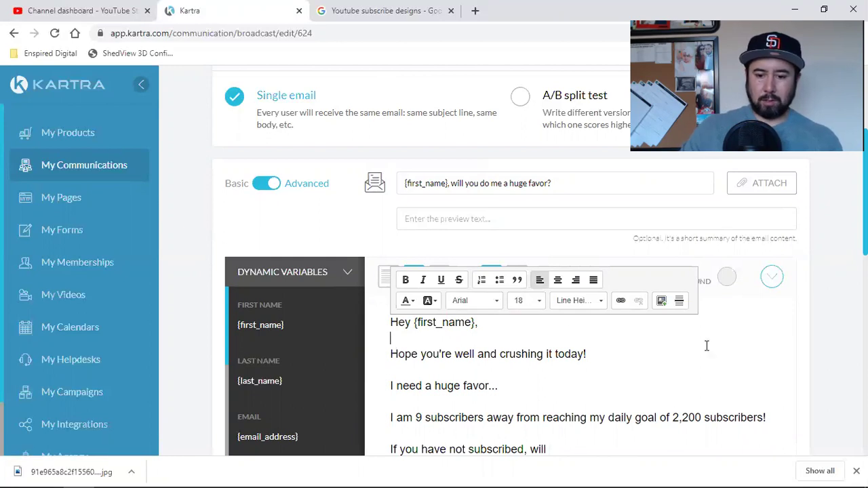
scroll(824, 299, "down", 2)
type("l")
left_click(593, 322)
type("pleas")
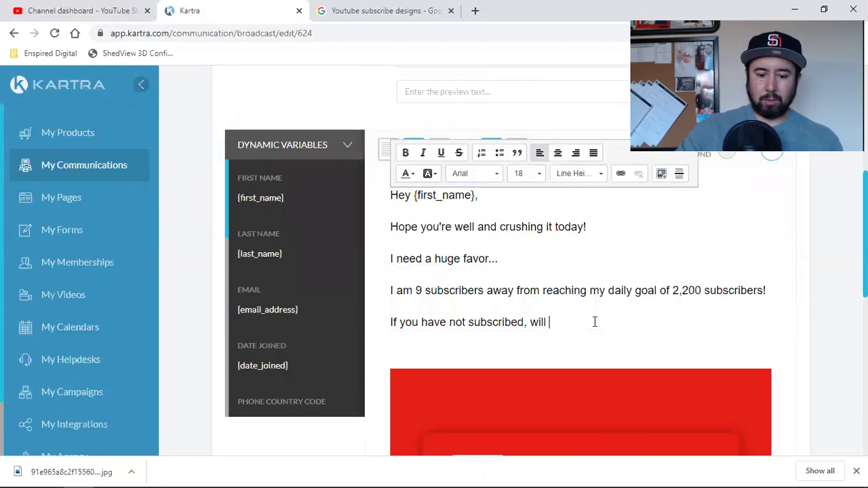
key("BackSpace")
key("BackSpace")
key("BackSpace")
key("BackSpace")
type("PLEASE DO SO MOW")
key("BackSpace")
key("BackSpace")
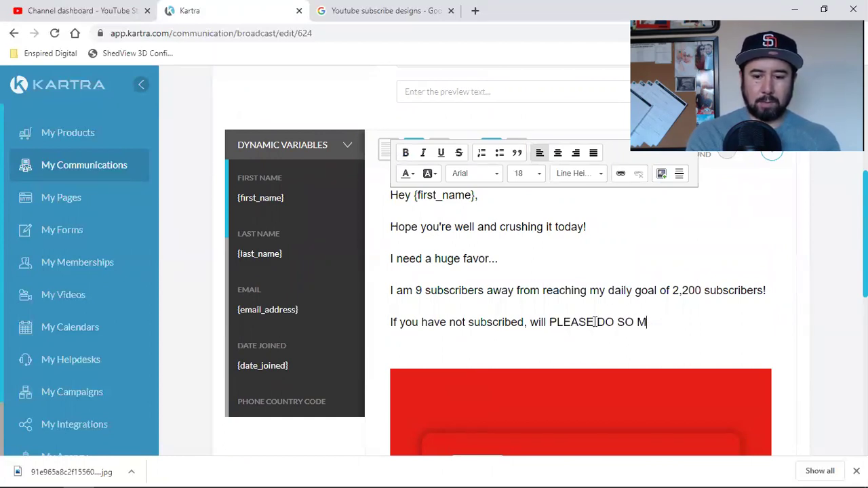
key("BackSpace")
type("N")
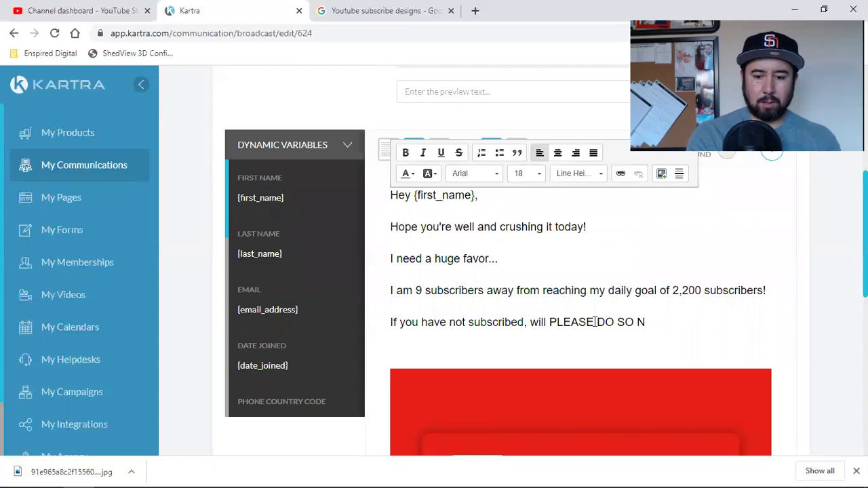
type("OWW??")
key("Return")
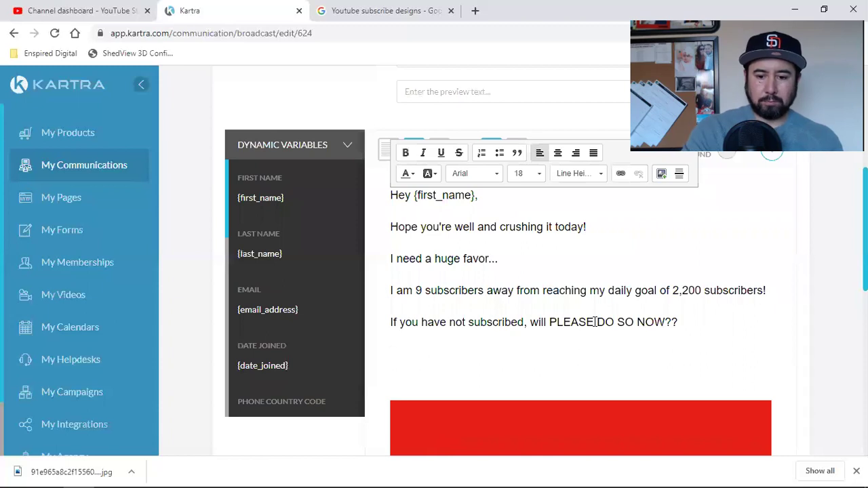
type("I relae")
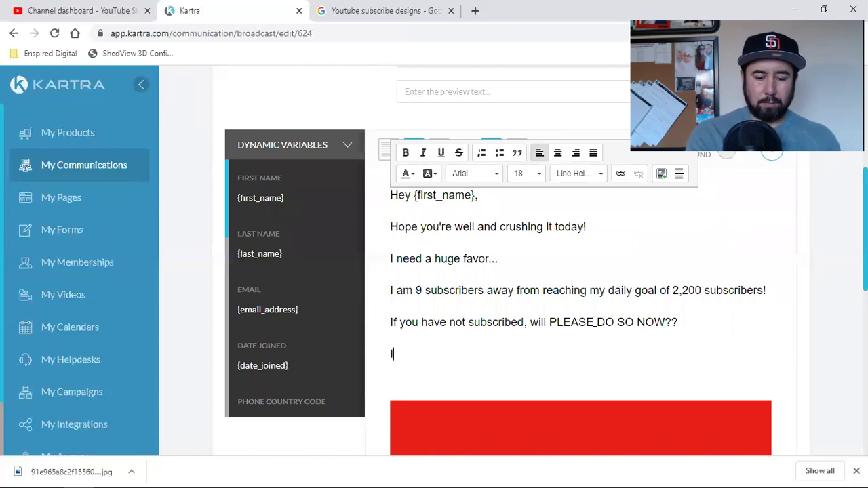
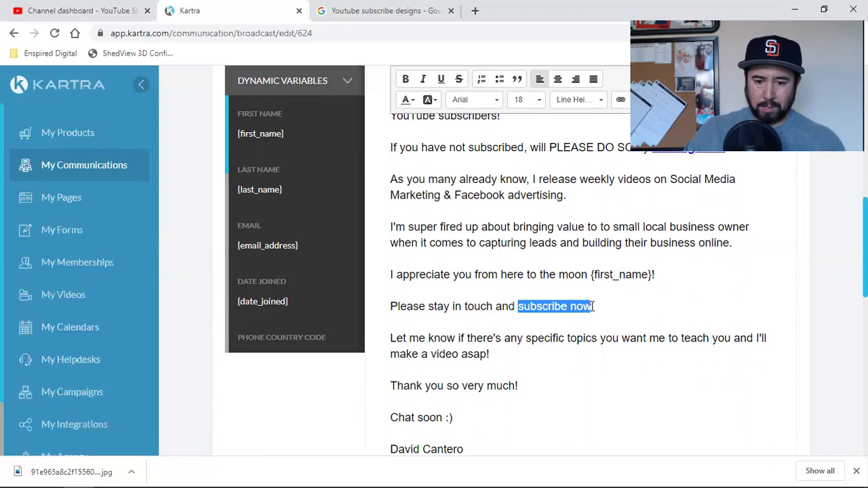
Bold the words "subscribe now" in the stay-in-touch line and open the link settings for them, leaving the URL empty
left_click(406, 79)
left_click(622, 100)
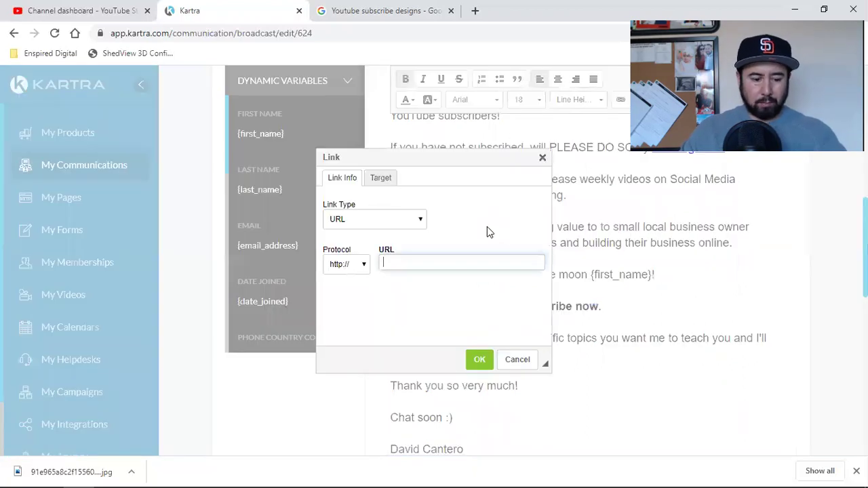
type("{first_name}")
triple_click(445, 256)
key("BackSpace")
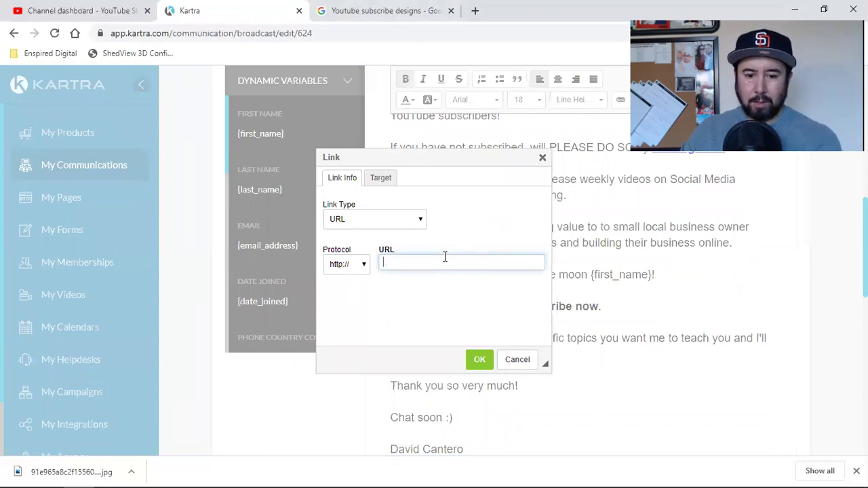
Open enspireddigital.tv in a new browser tab and copy the full YouTube subscribe-confirmation URL it leads to
left_click(474, 12)
type("e")
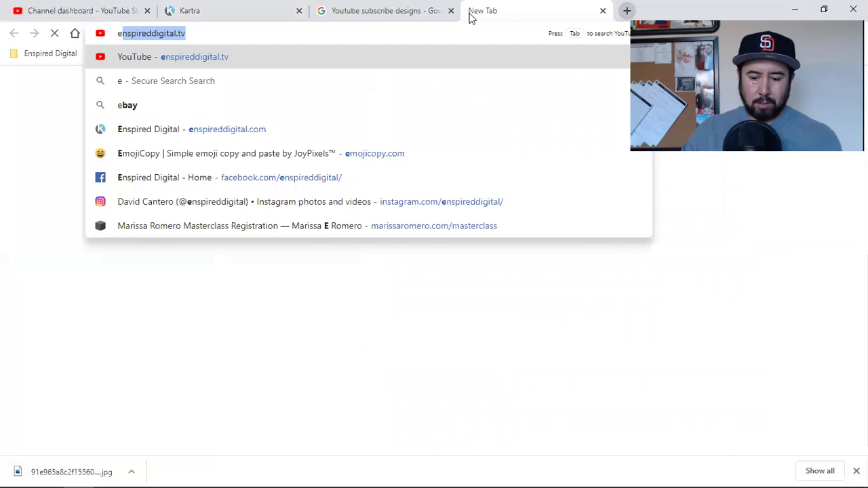
key("Return")
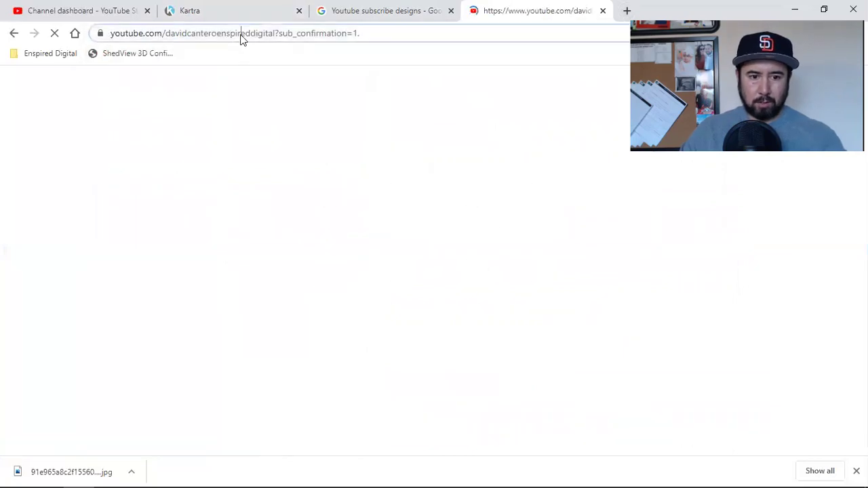
left_click(241, 39)
right_click(241, 39)
left_click(297, 103)
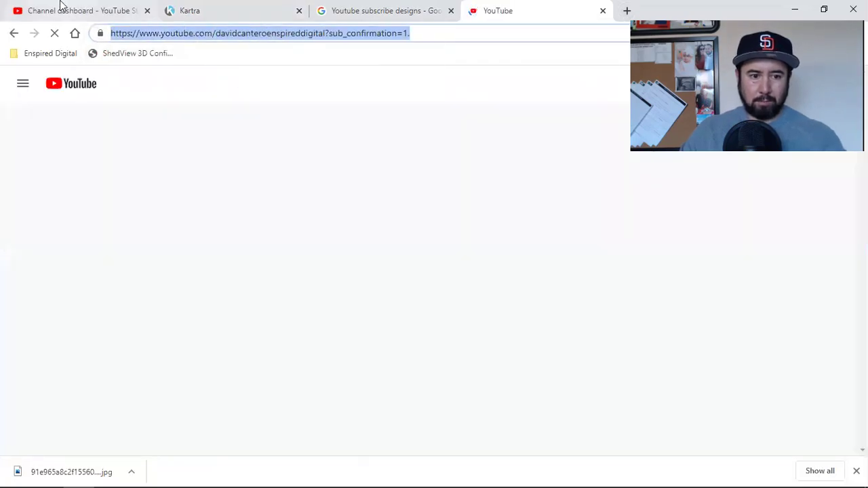
Return to the Kartra tab and link "subscribe now" to the copied YouTube subscribe-confirmation URL
left_click(60, 4)
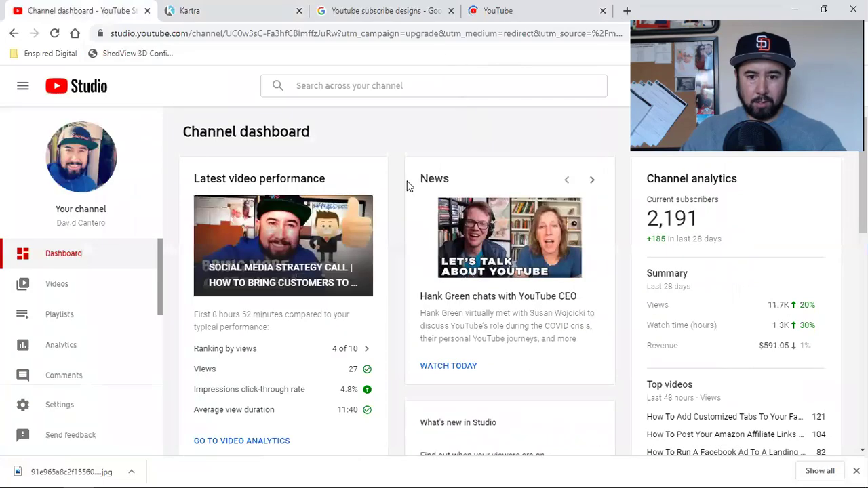
left_click(388, 8)
left_click(499, 10)
left_click(248, 8)
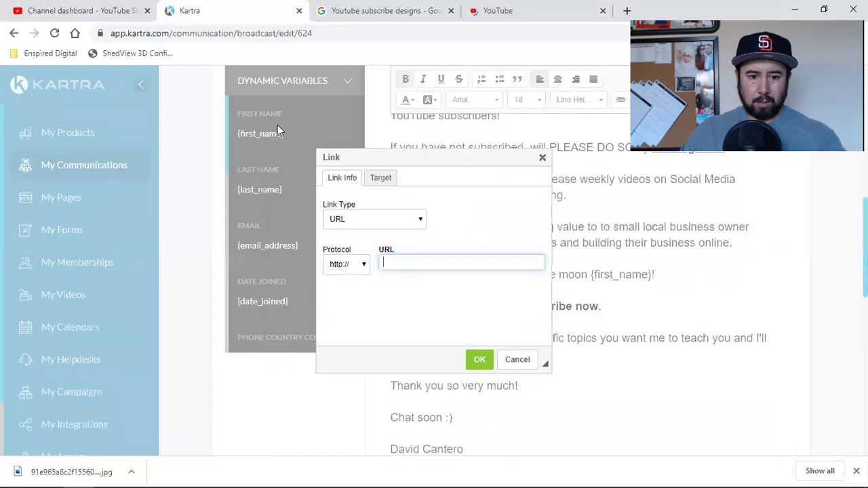
key("ctrl+v")
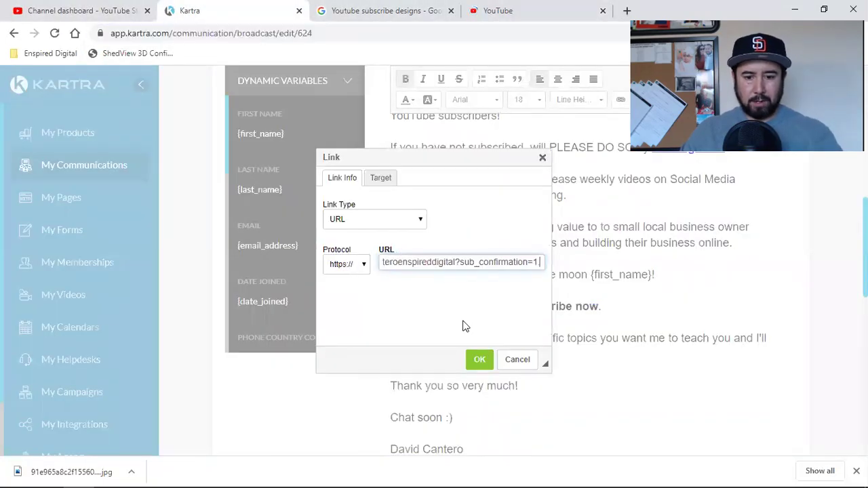
left_click(479, 359)
Delete the greeting "Hey {first_name}," and the blank line below it from the start of the email body
scroll(629, 314, "up", 4)
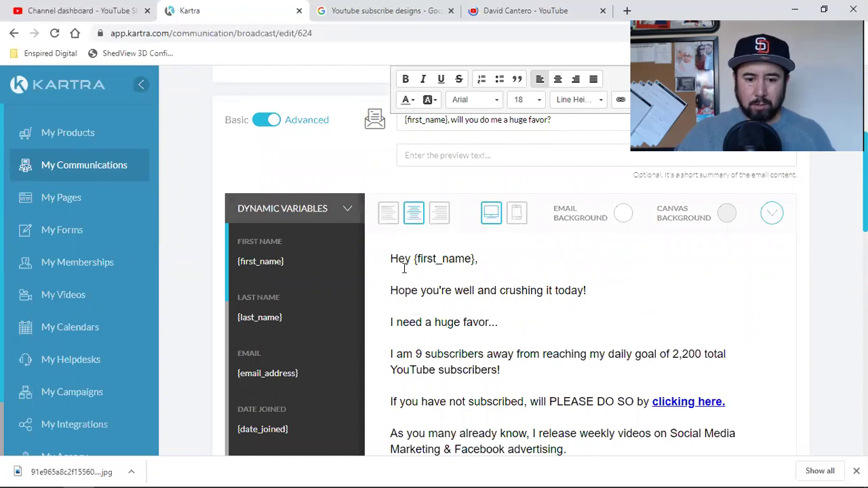
left_click(393, 291)
key("BackSpace")
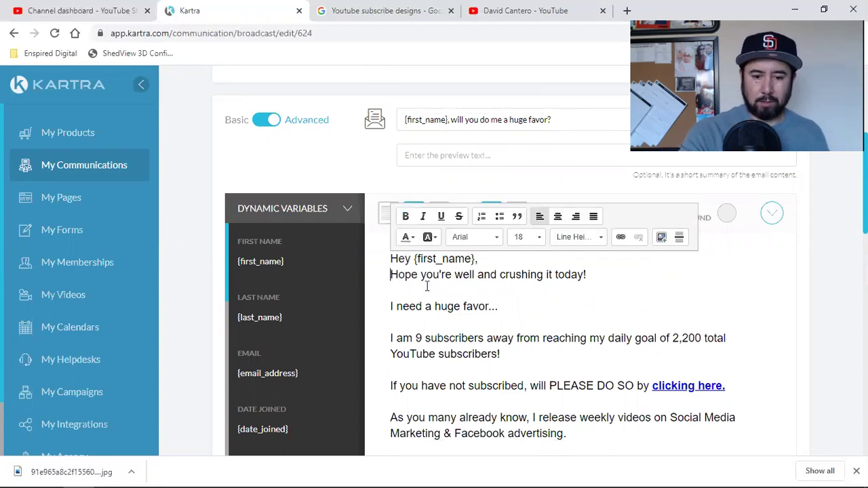
key("BackSpace")
key("BackSpace")
key("BackSpace")
key("BackSpace")
key("BackSpace")
key("BackSpace")
key("BackSpace")
key("BackSpace")
key("BackSpace")
key("BackSpace")
key("BackSpace")
key("BackSpace")
key("BackSpace")
key("BackSpace")
key("BackSpace")
key("BackSpace")
key("BackSpace")
key("BackSpace")
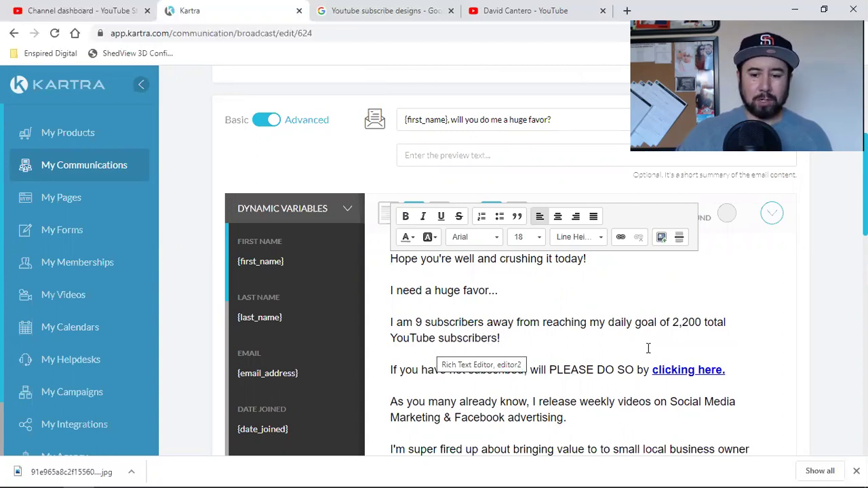
Add the paragraph "It's been a long time coming and I never have been so excited!" after the 2,200 subscribers paragraph
scroll(642, 349, "down", 2)
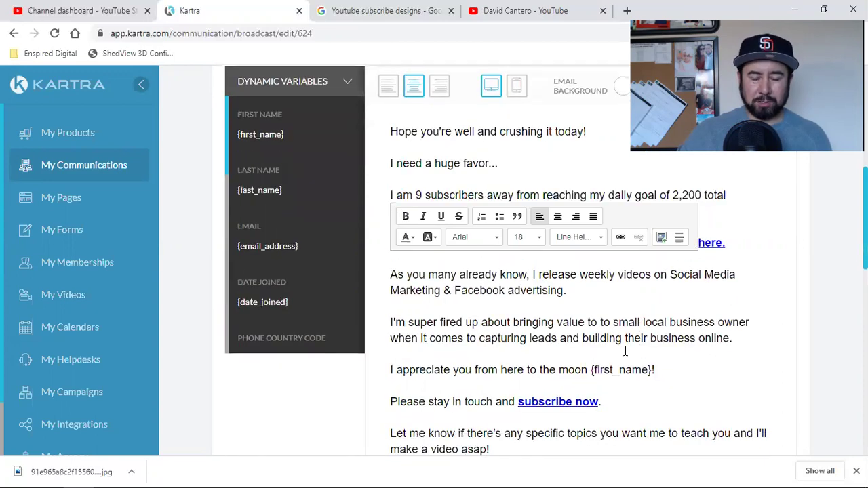
left_click(825, 300)
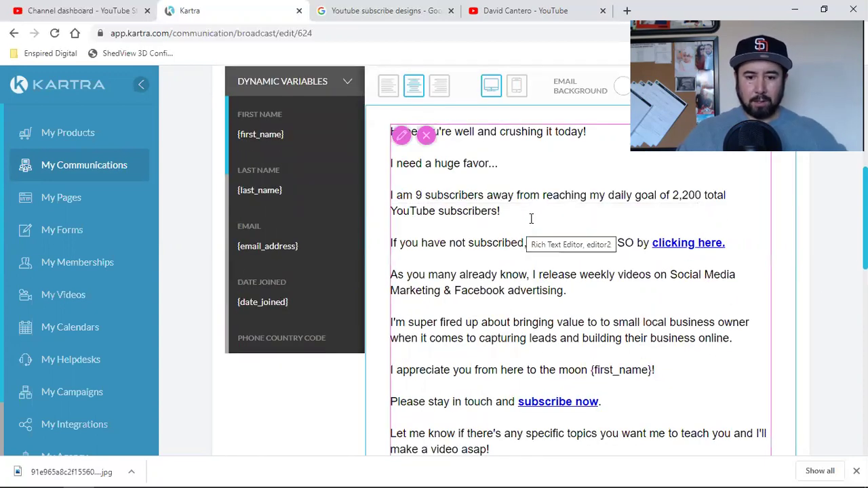
left_click(534, 214)
key("Return")
type("It's been a long t")
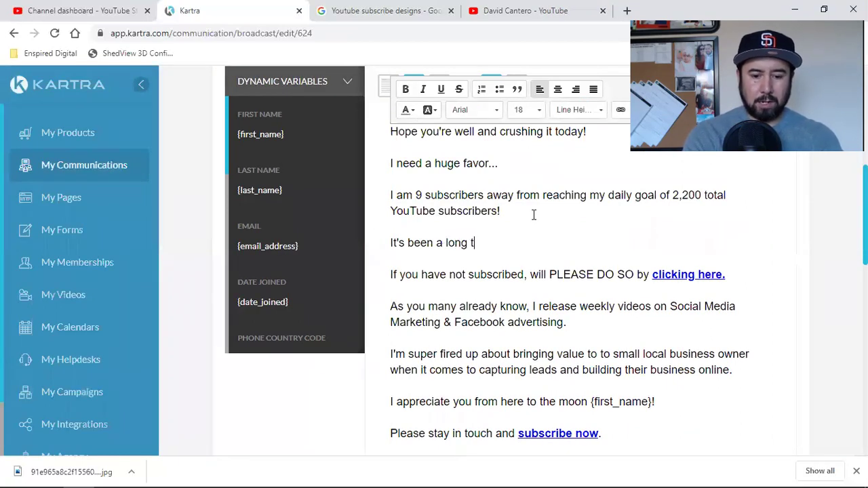
type("ime coming")
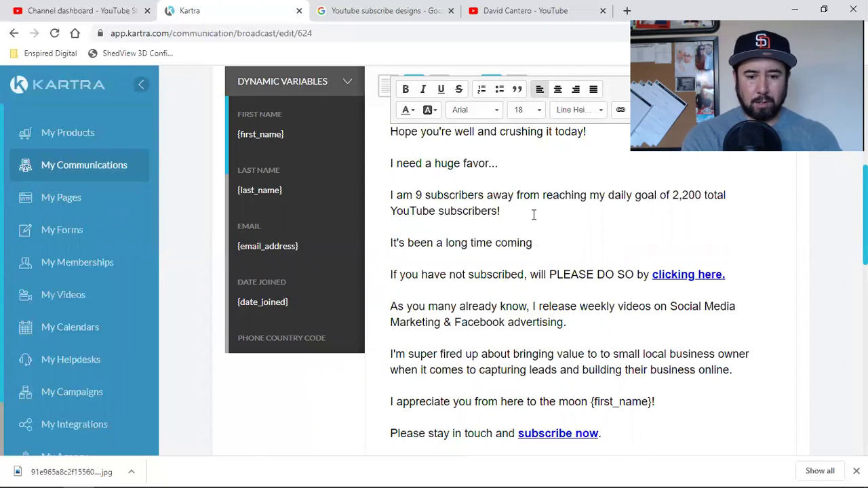
type(" and I never have been")
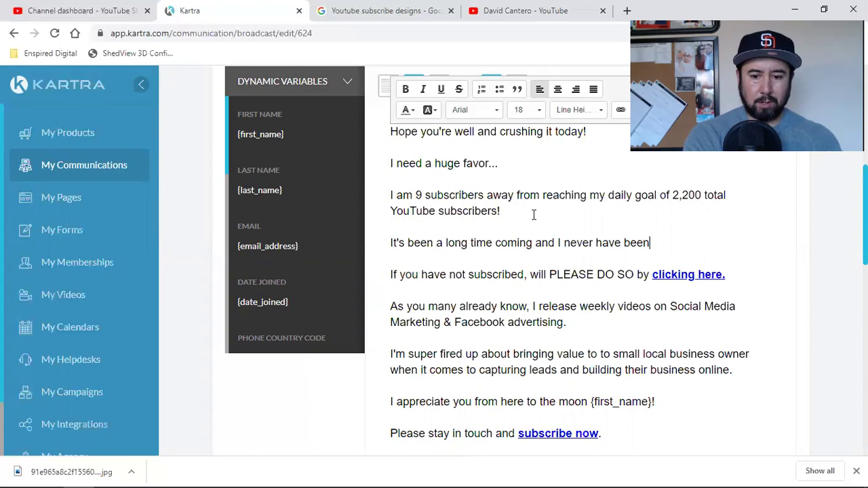
type(" so excited!")
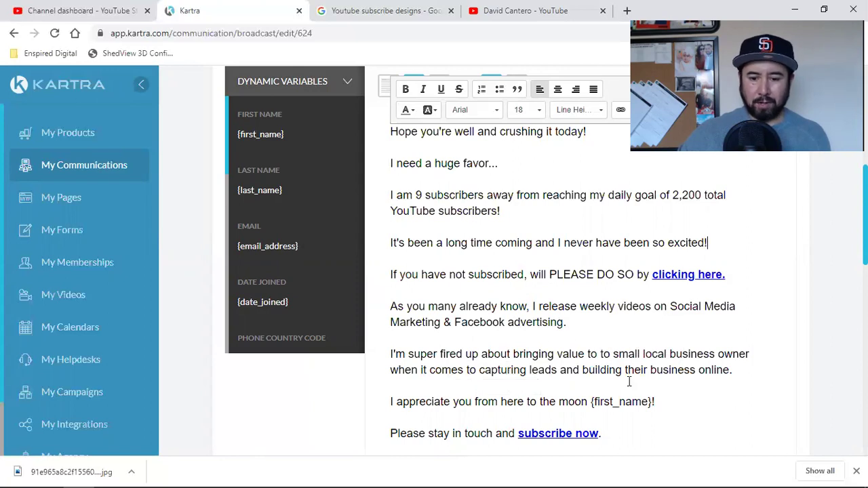
Correct the duplicated "to" in the "super fired up" paragraph so the phrase reads "bringing value to the small"
left_click(613, 352)
key("BackSpace")
type("he")
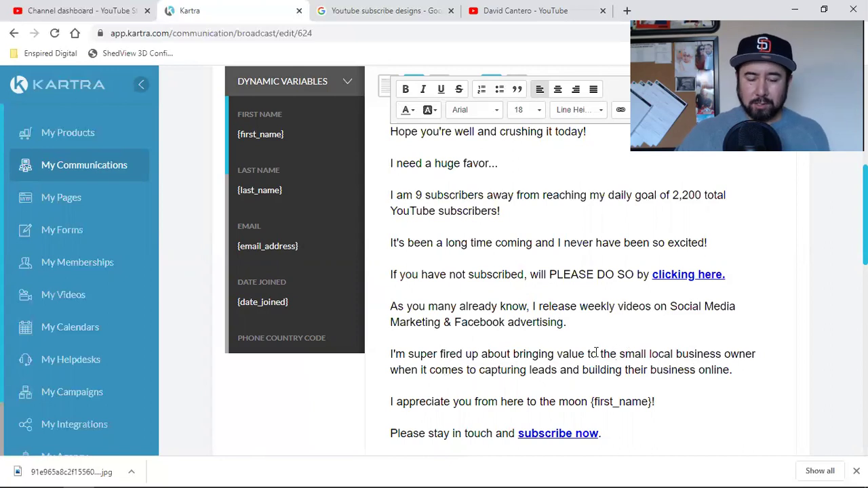
Reword the business description in the "super fired up" paragraph to "local small business owner"
left_click(651, 354)
key("BackSpace")
key("BackSpace")
key("BackSpace")
key("BackSpace")
key("BackSpace")
key("BackSpace")
key("BackSpace")
type("l ")
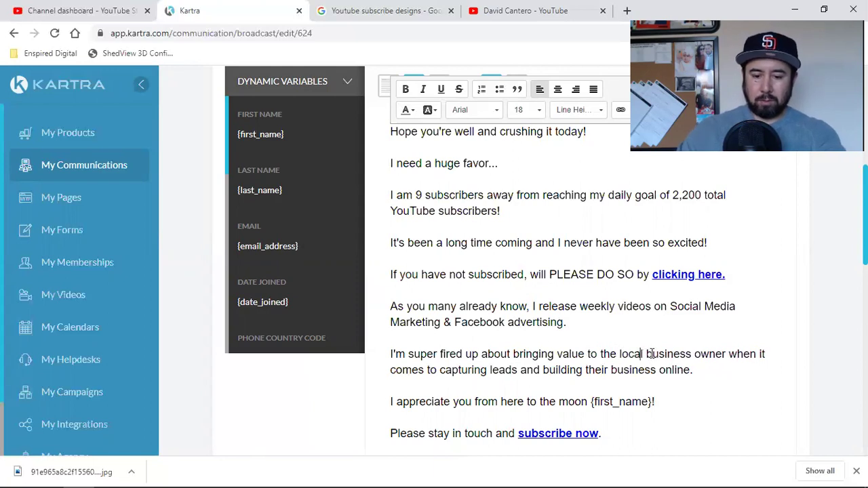
type("small")
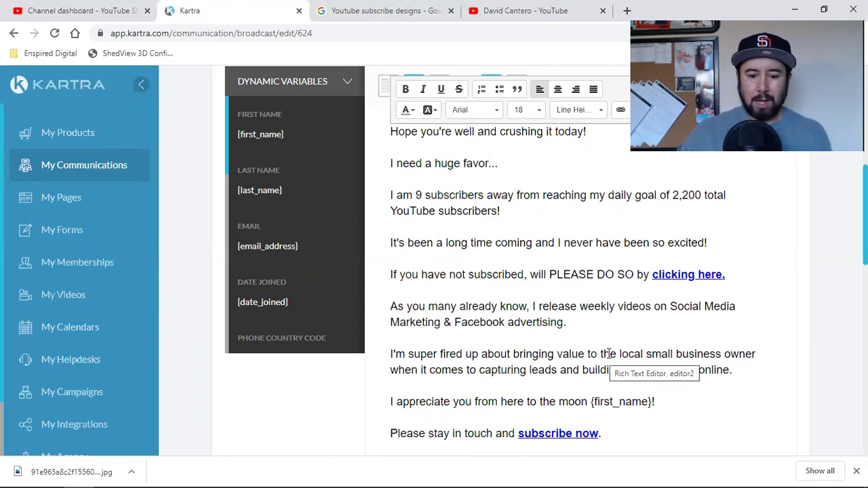
Change the ending of the specific-topics paragraph to "I'll ahve a video up on my channel asap!"
scroll(580, 351, "down", 2)
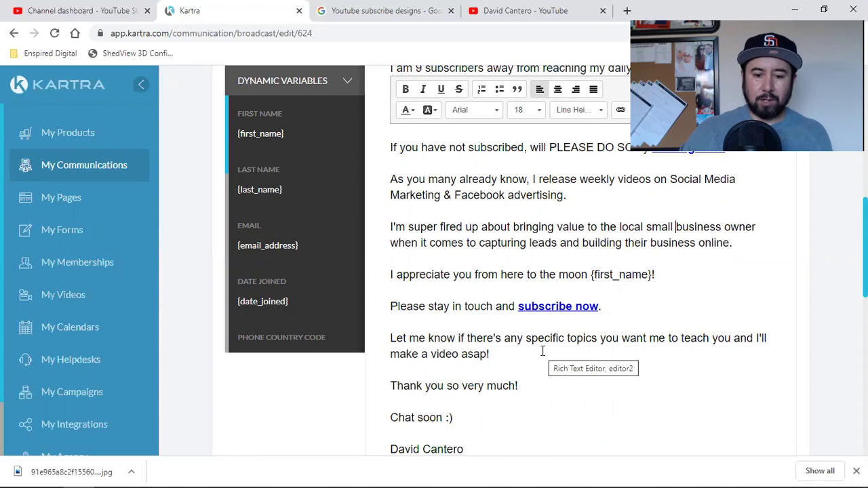
scroll(542, 353, "down", 2)
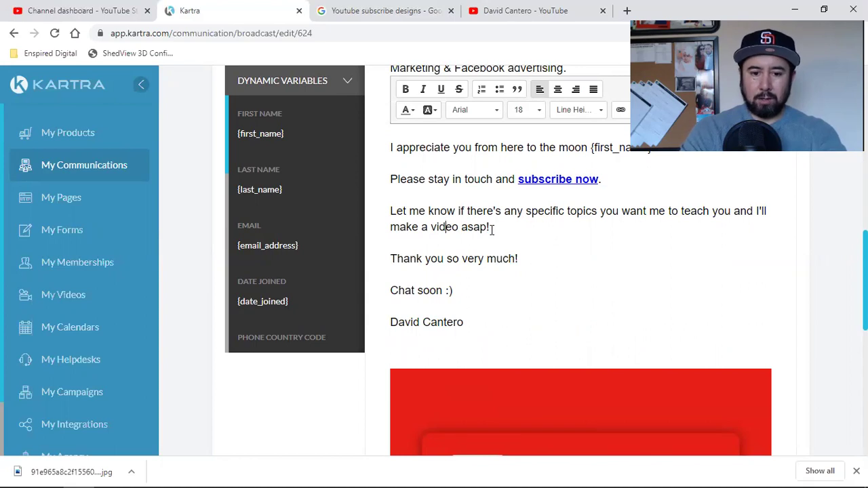
key("BackSpace")
key("BackSpace")
key("BackSpace")
key("BackSpace")
key("BackSpace")
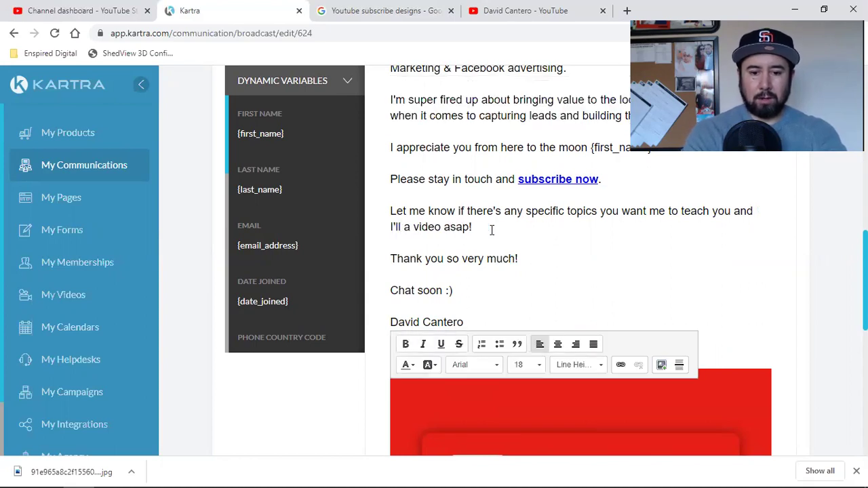
type("ahve a")
key("BackSpace")
key("BackSpace")
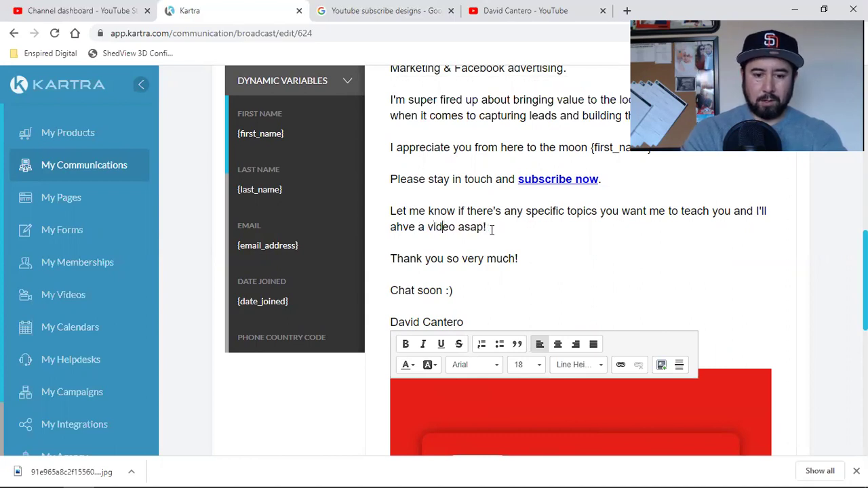
type("up on my cha")
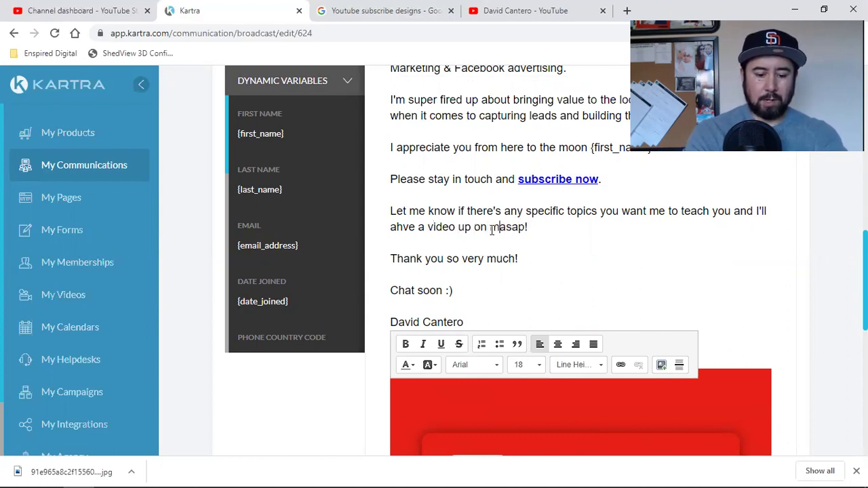
type("nnel")
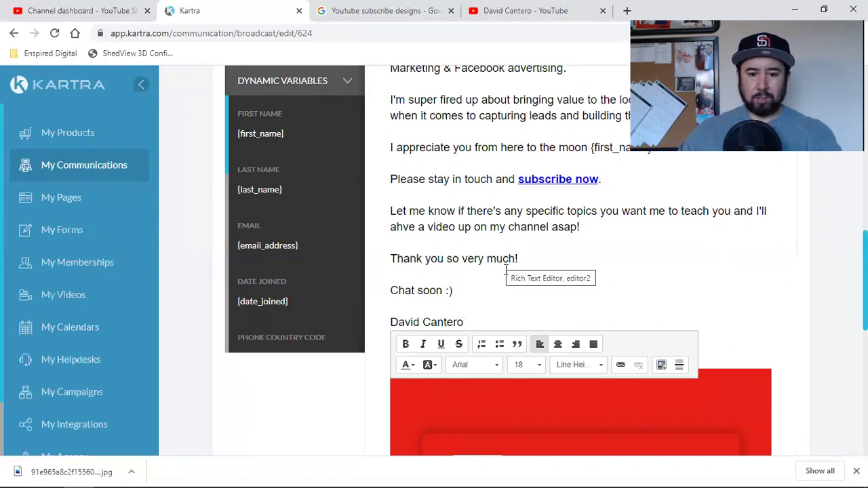
Insert the {first_name} variable into the thank-you line so it reads "Thank you so very much {first_name}!" on one line
double_click(264, 135)
right_click(264, 135)
left_click(279, 145)
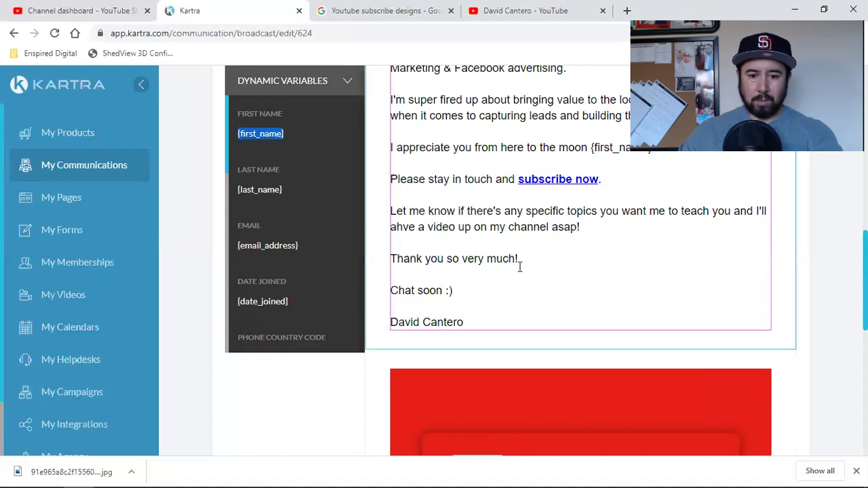
left_click(516, 259)
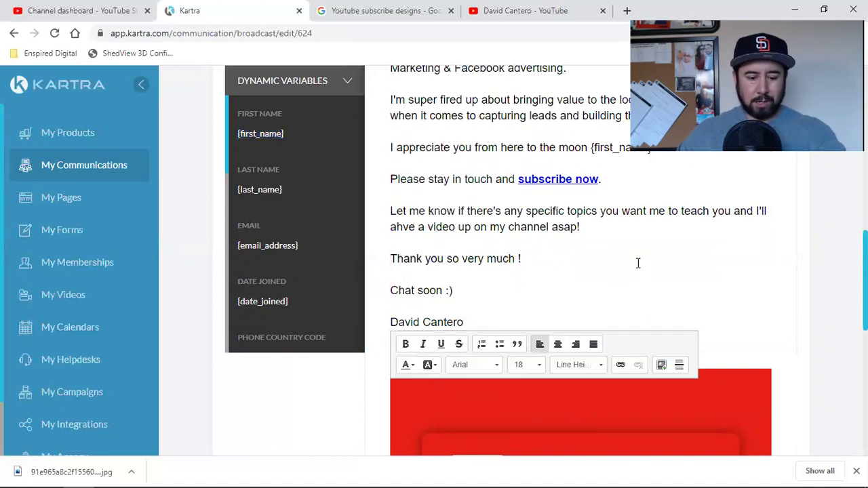
key("ctrl+v")
left_click(393, 274)
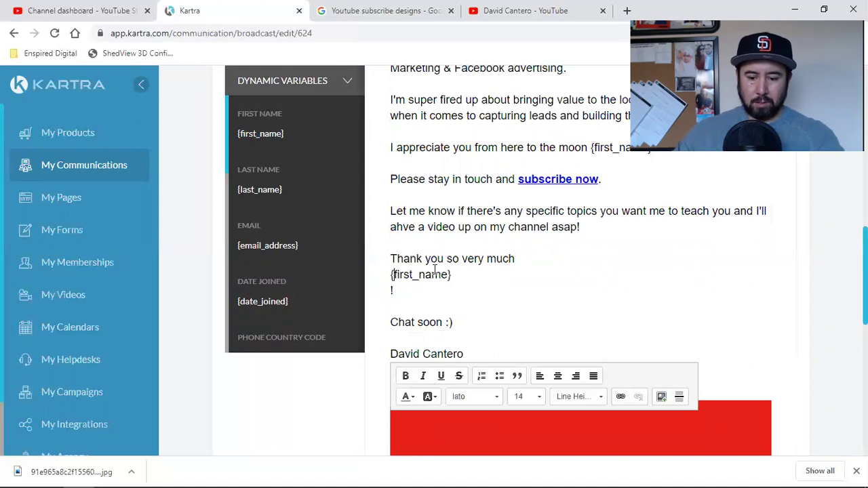
key("BackSpace")
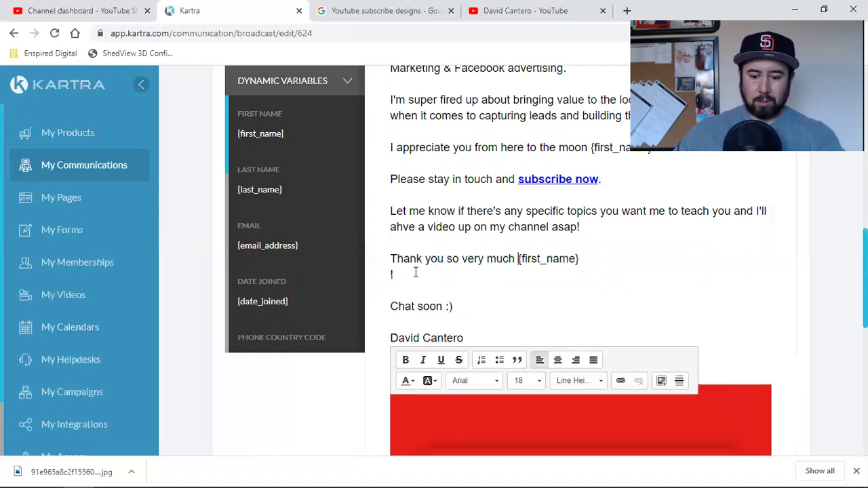
key("Down")
key("BackSpace")
key("BackSpace")
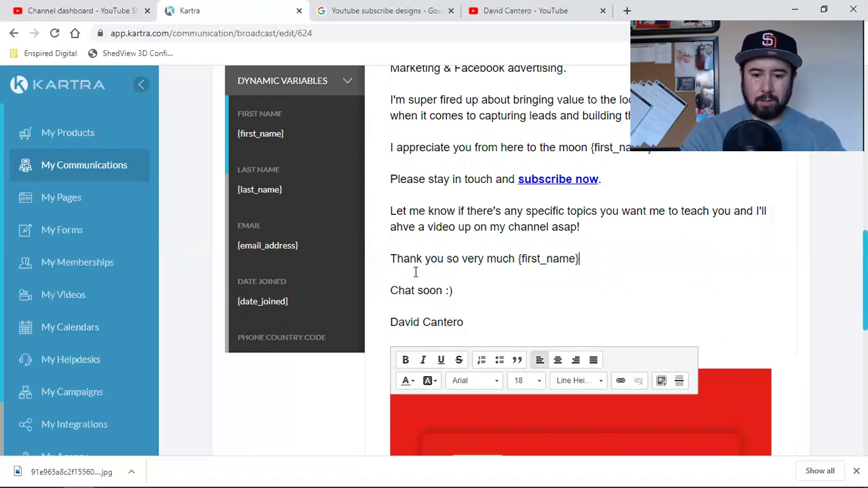
type("!")
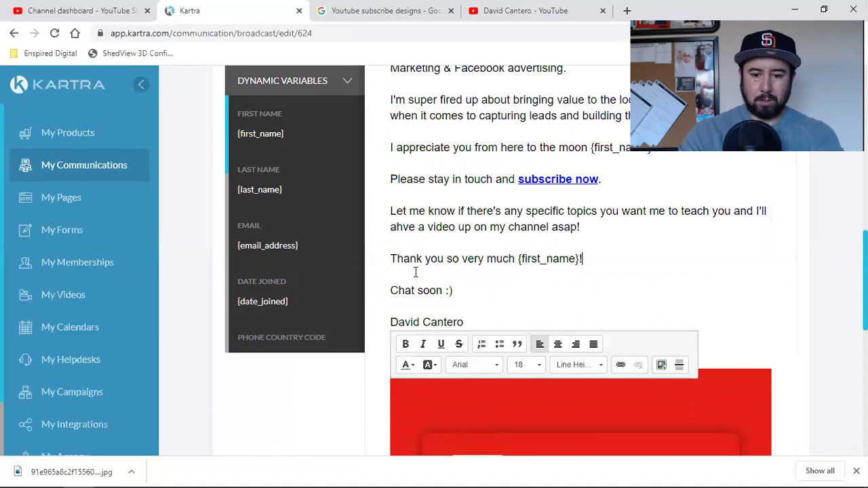
Send a test email of the broadcast message, choosing the saved Gmail address as the recipient
scroll(415, 274, "down", 2)
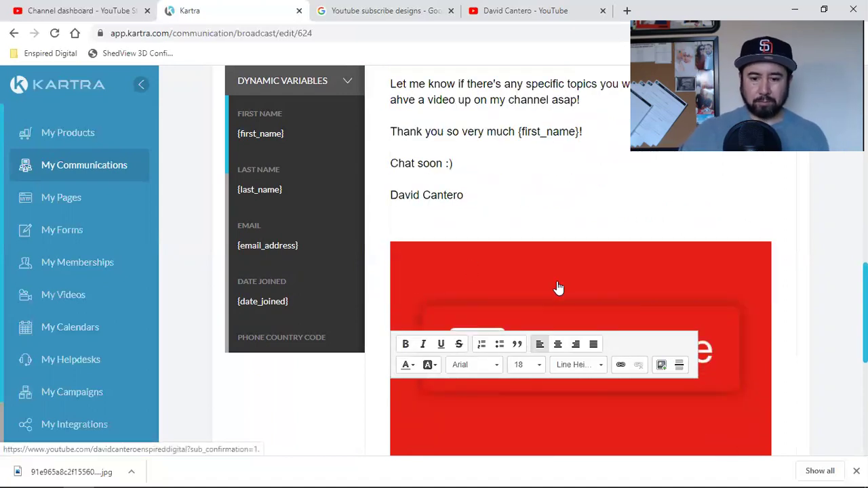
scroll(557, 288, "down", 2)
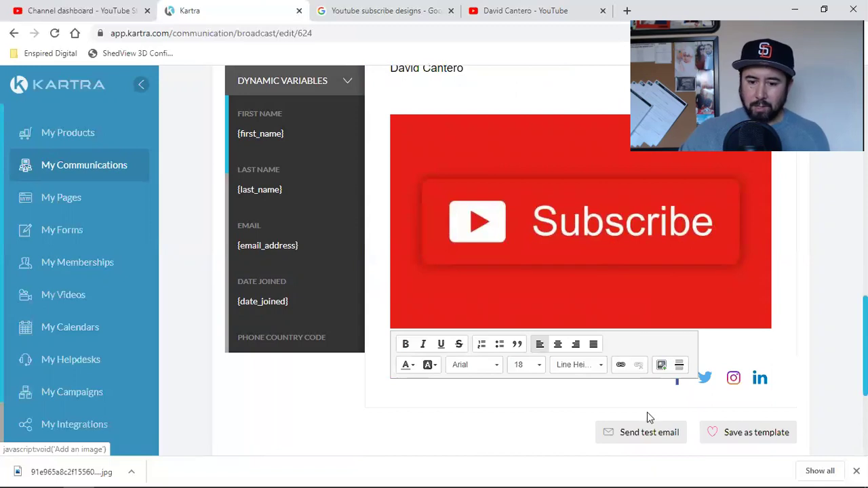
left_click(652, 433)
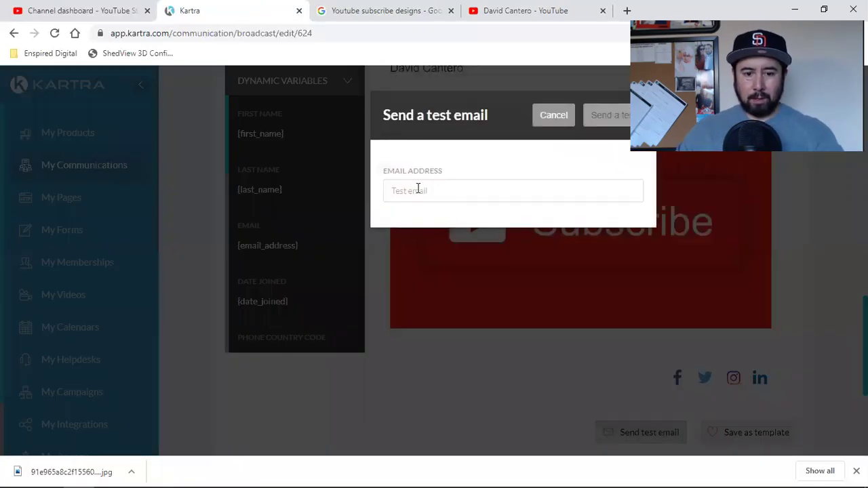
left_click(418, 190)
left_click(413, 216)
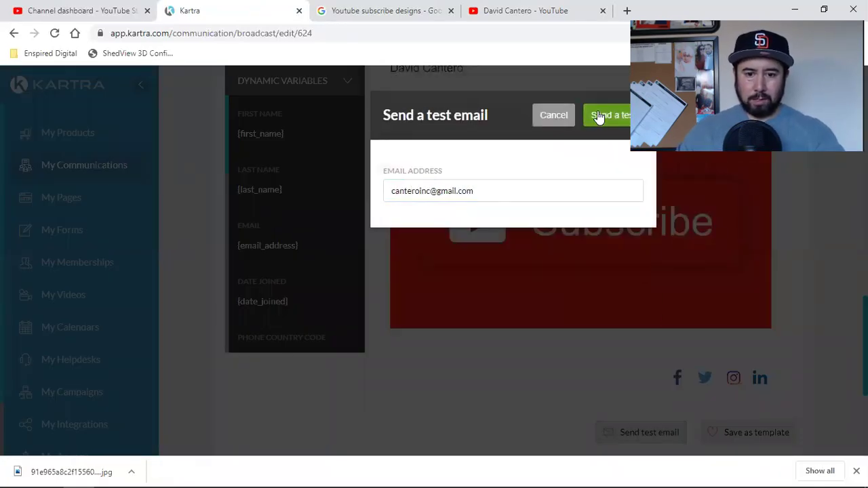
left_click(598, 116)
Switch to Gmail in the Google search browser tab, closing the extra YouTube channel page and the downloads bar
left_click(383, 10)
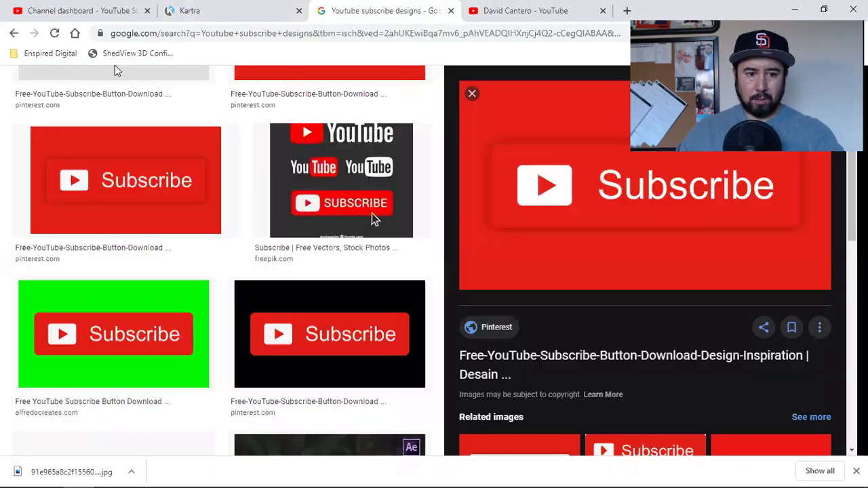
left_click(75, 32)
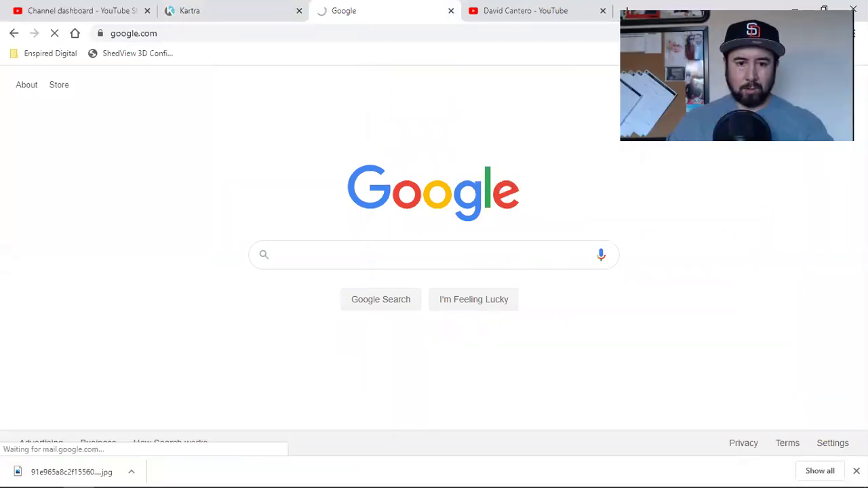
left_click(603, 10)
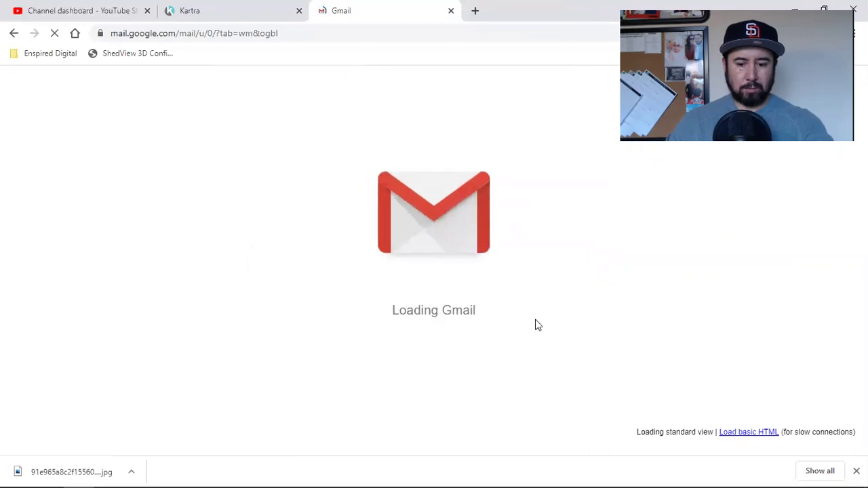
left_click(856, 470)
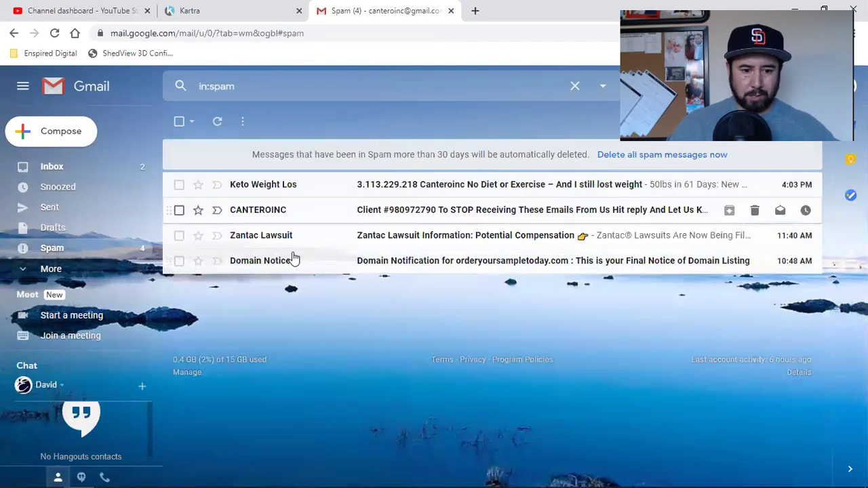
Delete all messages in the Spam folder and return to the inbox
left_click(177, 124)
left_click(241, 121)
left_click(76, 170)
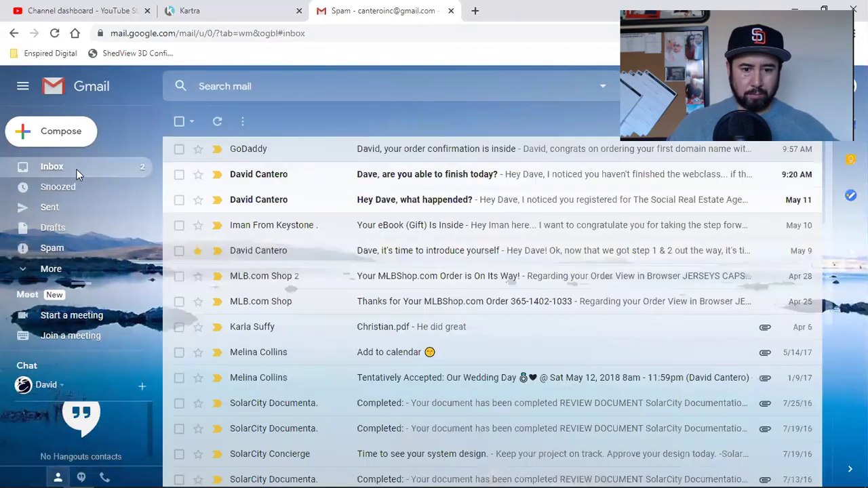
Open the received Kartra test email "TEST, will you do me a huge favor?" and read through its message
left_click(57, 37)
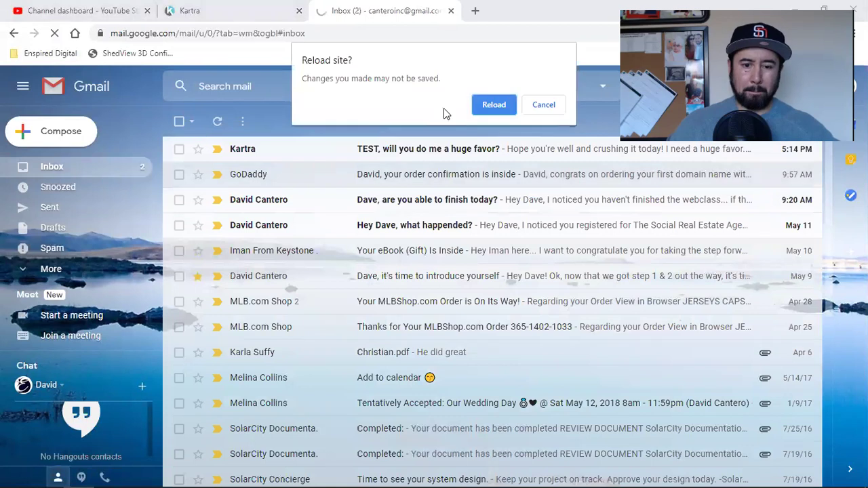
left_click(548, 108)
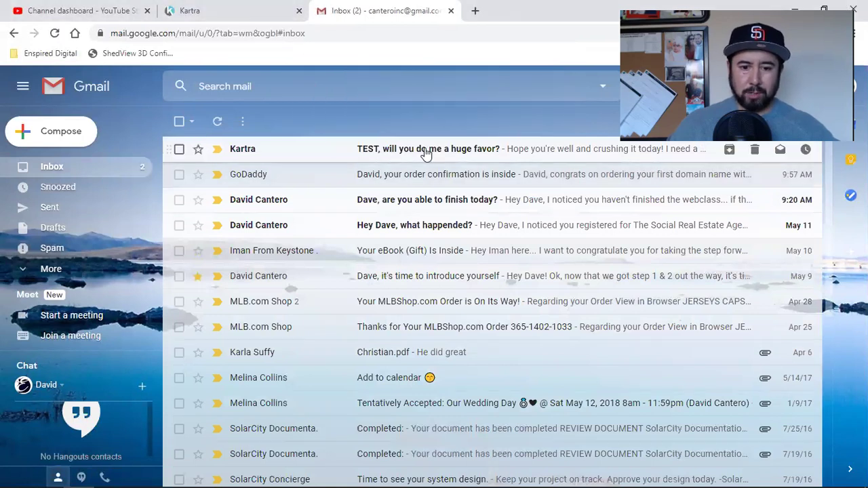
left_click(456, 300)
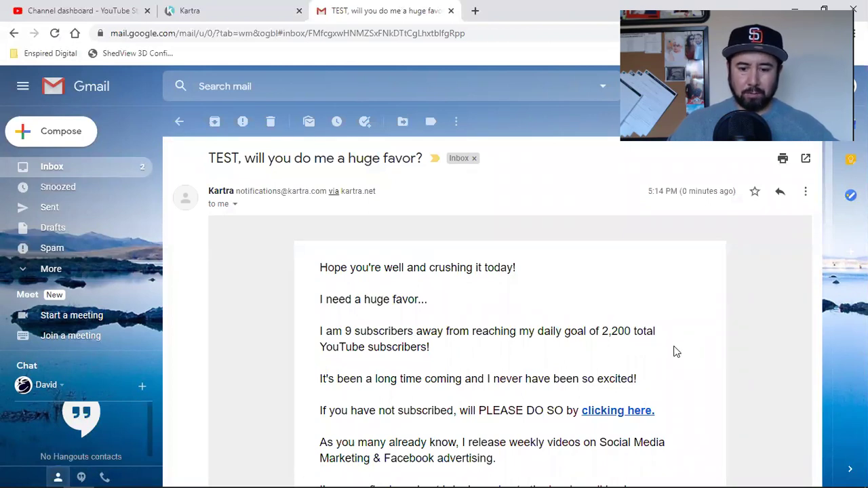
scroll(674, 351, "down", 2)
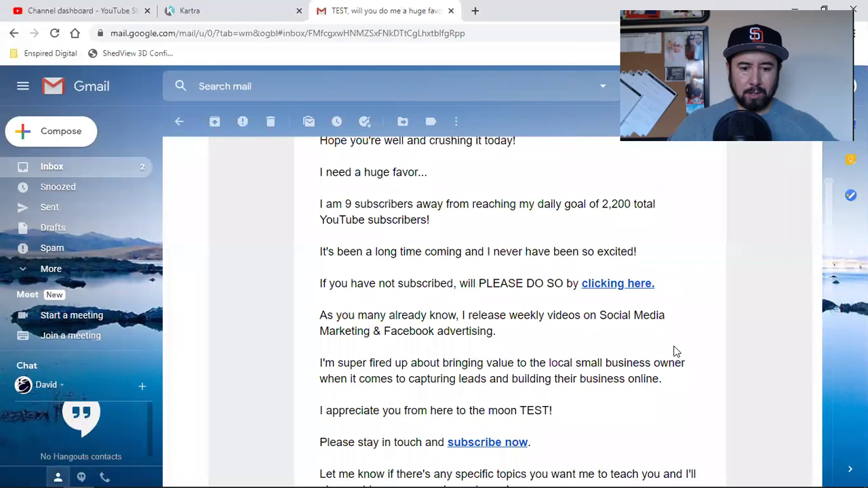
Test the "clicking here." link in the email, close the YouTube page it opens, and reread the message
left_click(609, 285)
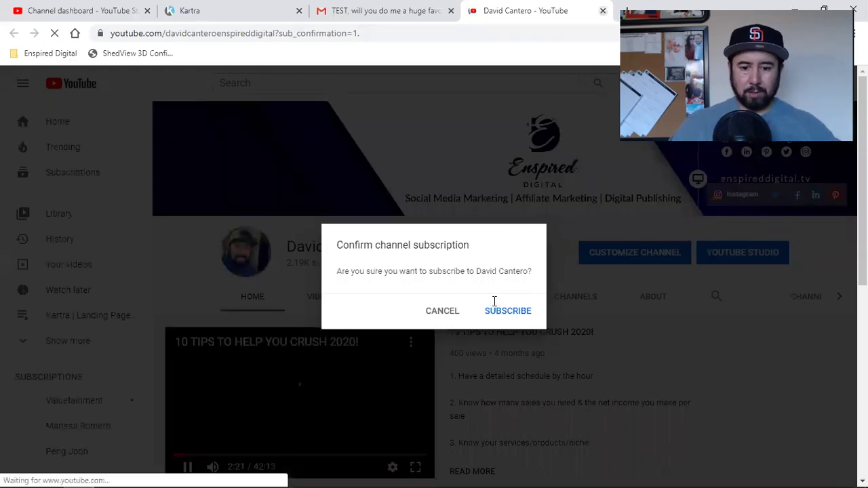
key("ctrl+w")
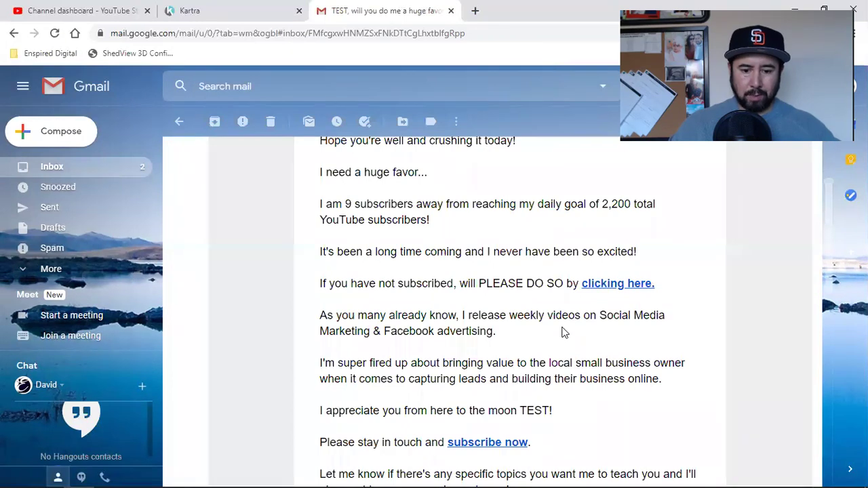
scroll(562, 332, "down", 2)
scroll(563, 332, "up", 4)
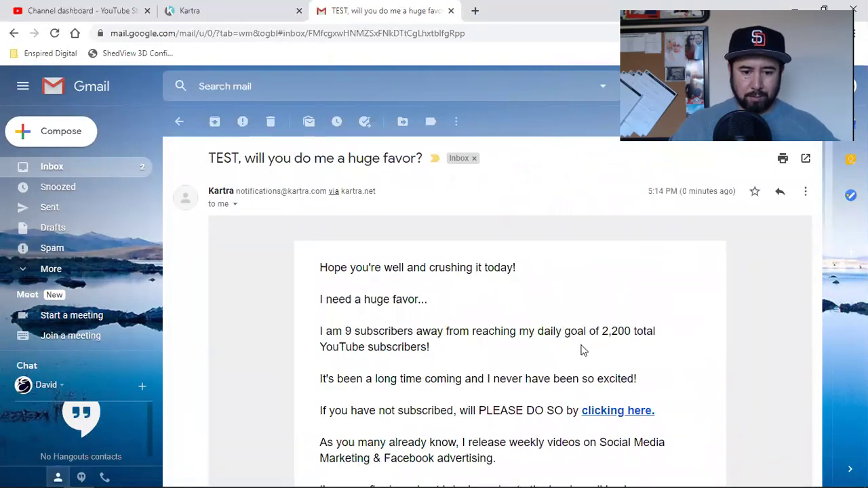
scroll(582, 350, "down", 2)
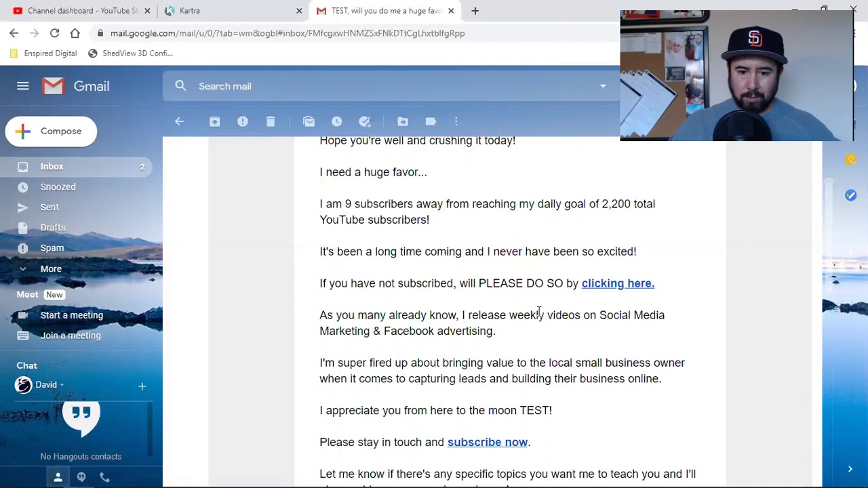
Return to the Kartra message and replace "excited" with "fired up" in the "It's been a long time coming" paragraph
left_click(208, 6)
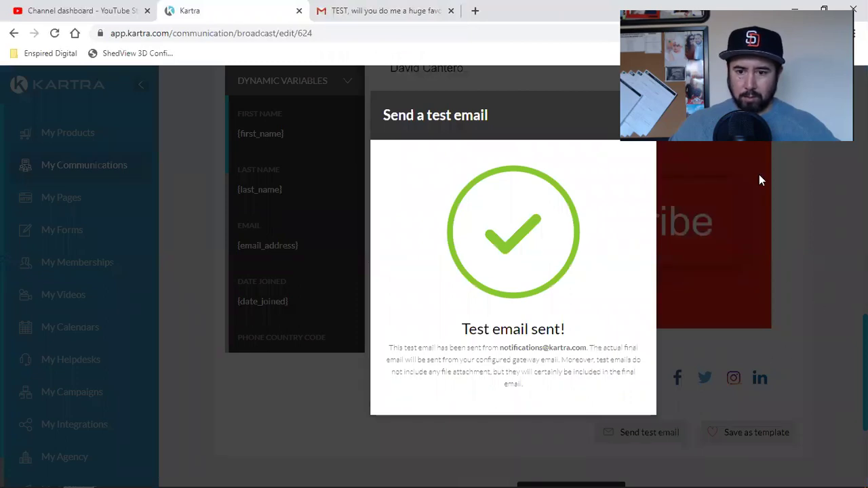
left_click(606, 71)
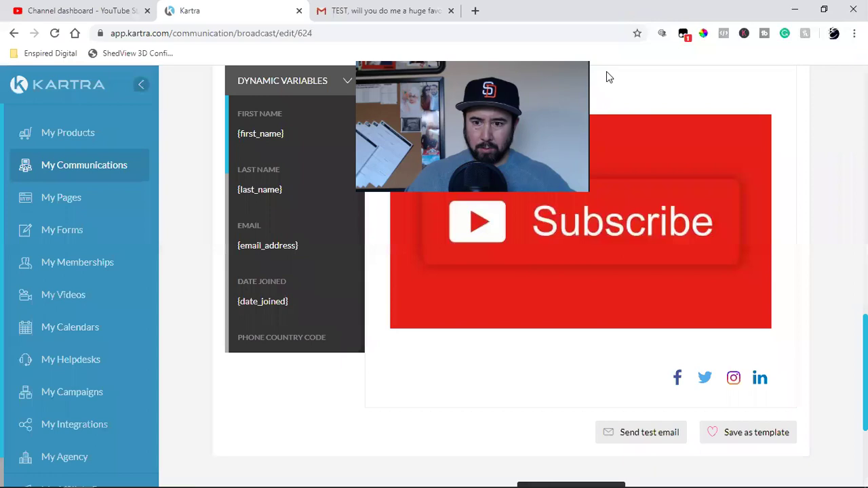
scroll(411, 325, "up", 7)
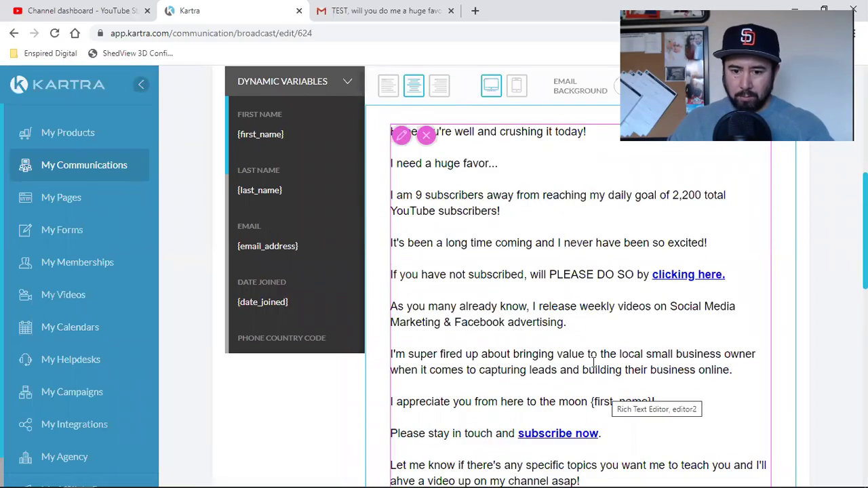
left_click(702, 240)
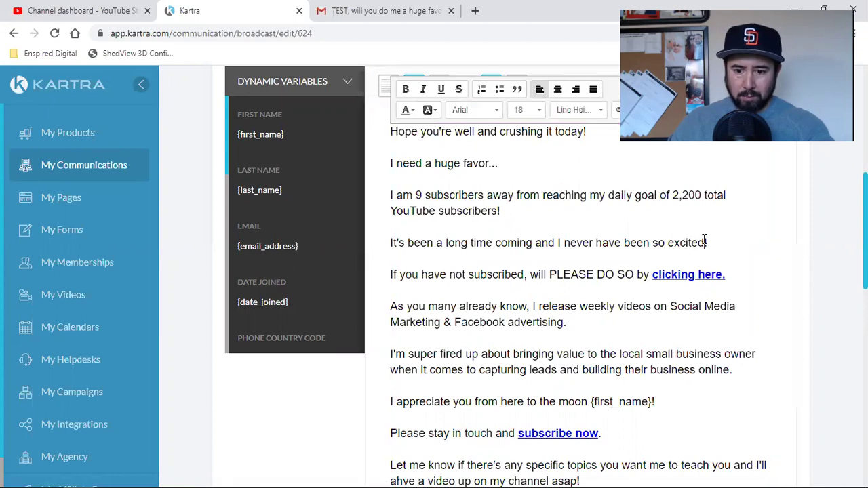
key("BackSpace")
key("BackSpace")
key("BackSpace")
type("fired up")
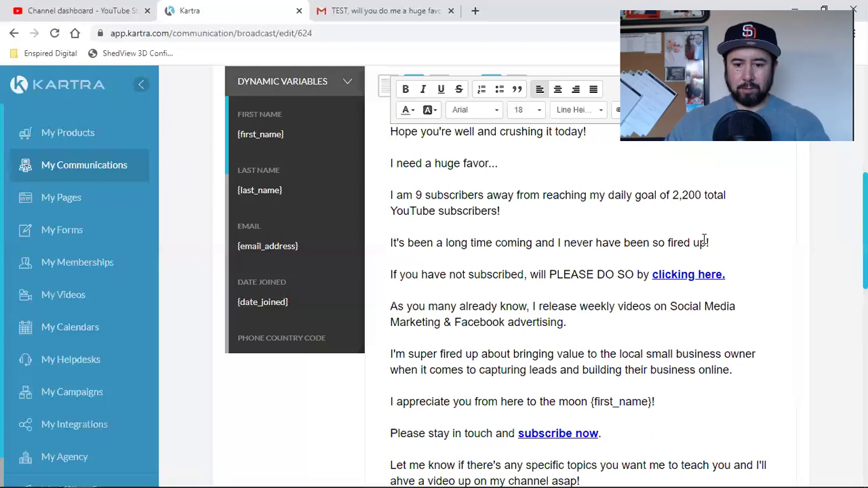
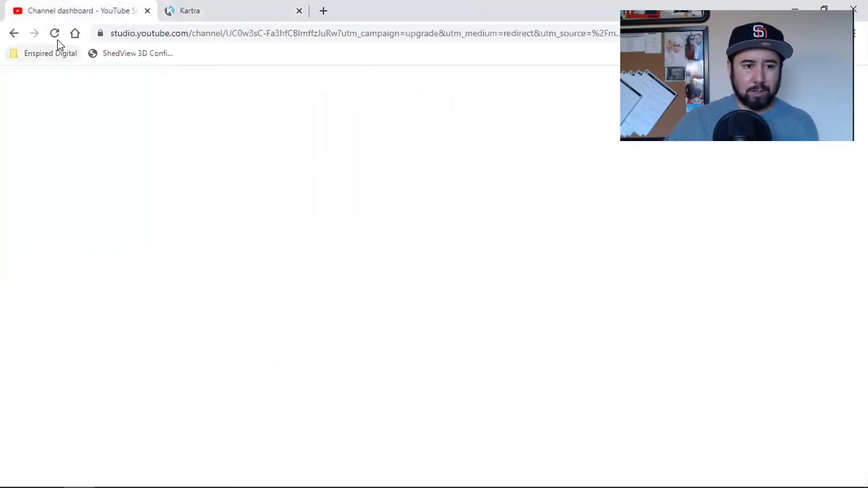
Refresh the YouTube Studio channel dashboard to check the current subscribers, and close that page
left_click(54, 32)
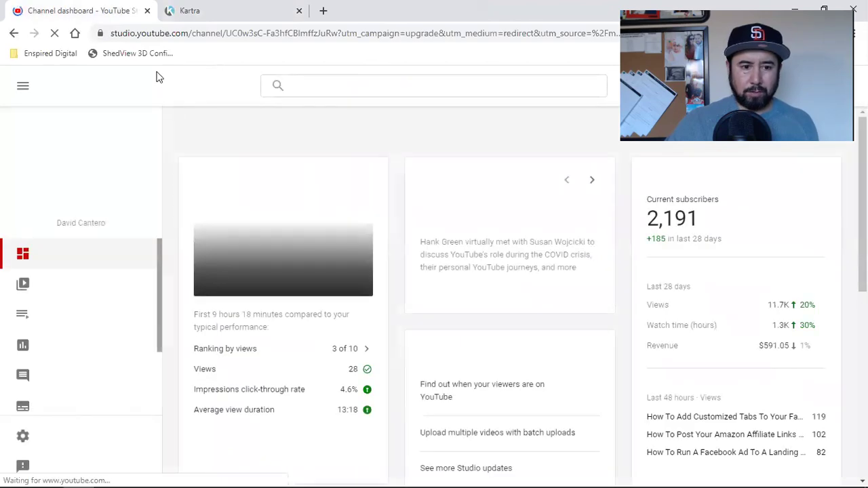
left_click(148, 11)
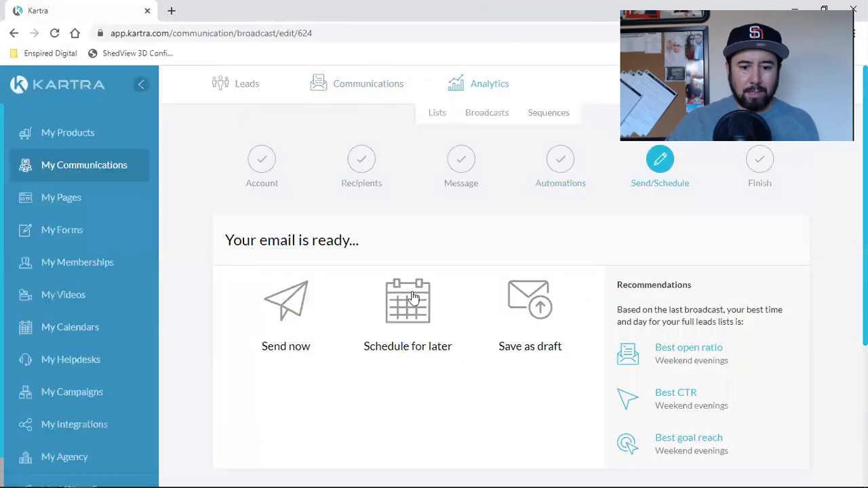
Send the broadcast immediately, confirm the sending, and review the broadcast details
left_click(274, 317)
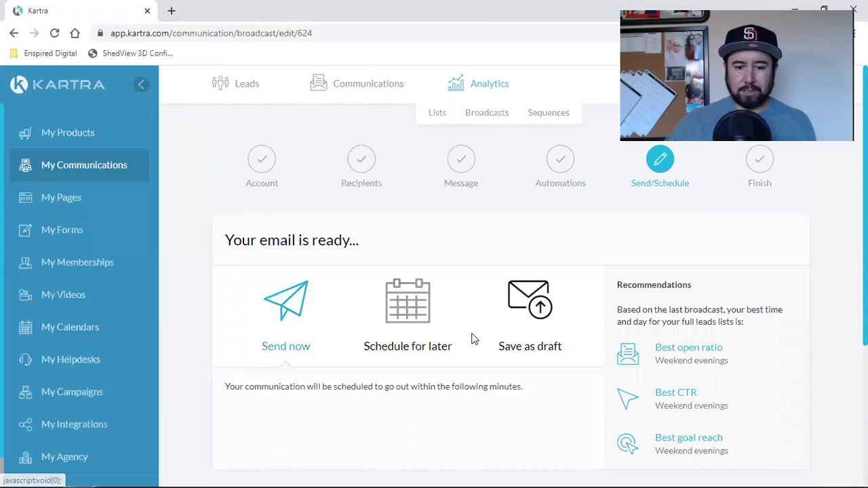
scroll(471, 332, "down", 3)
left_click(576, 304)
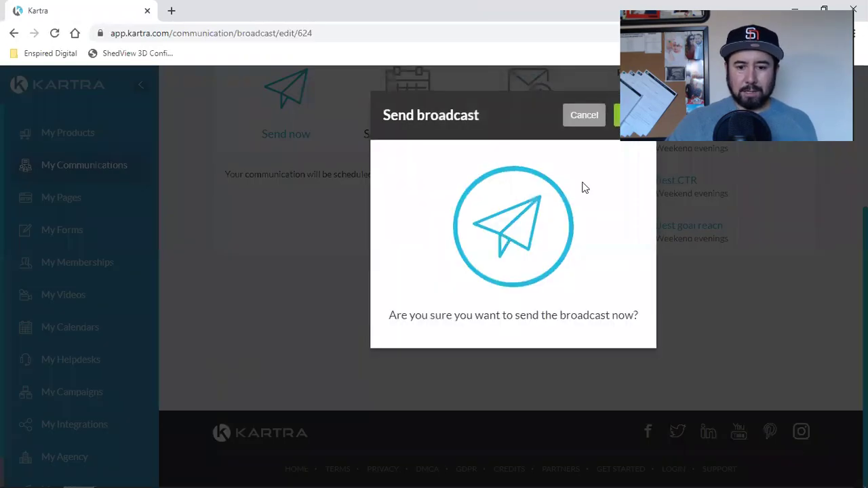
left_click(617, 122)
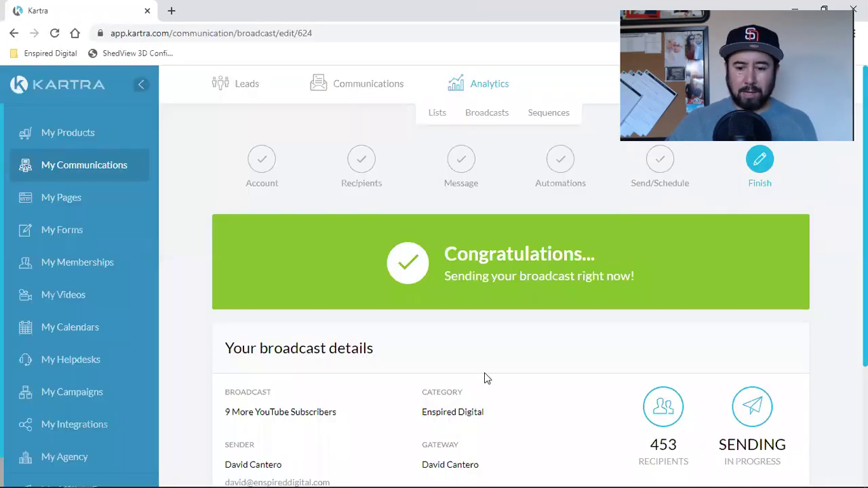
scroll(484, 378, "down", 2)
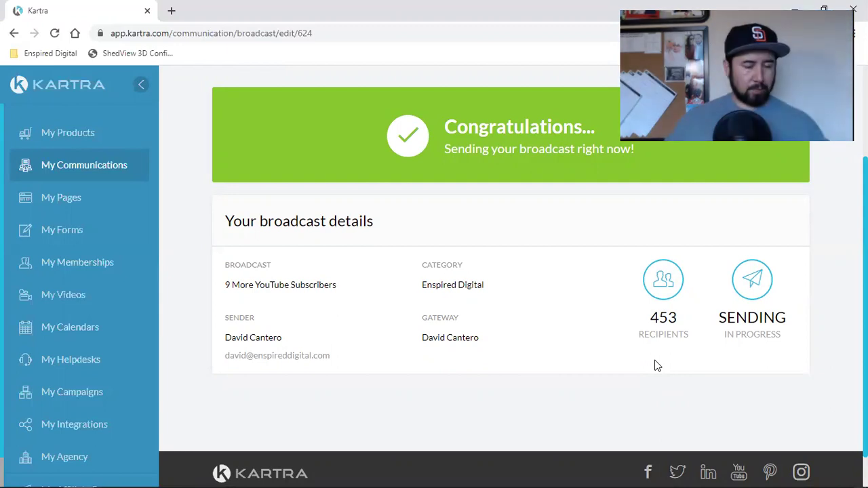
Open the broadcast analytics page of My Communications
left_click(87, 169)
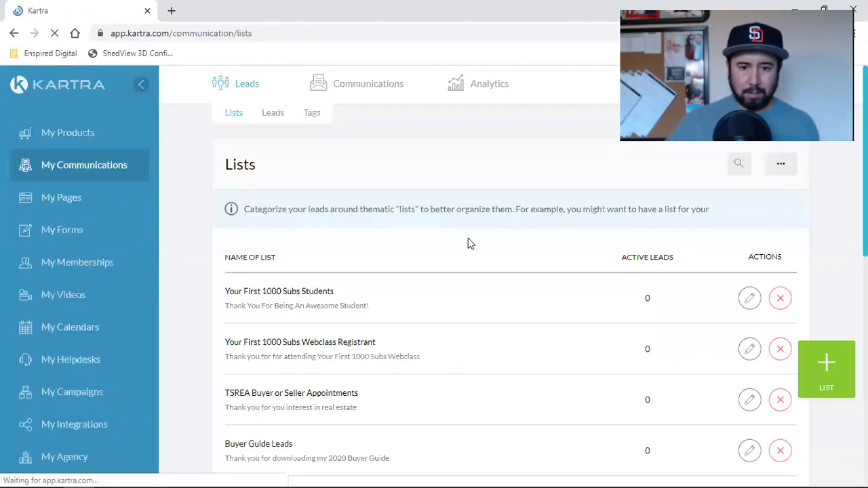
mouse_move(486, 86)
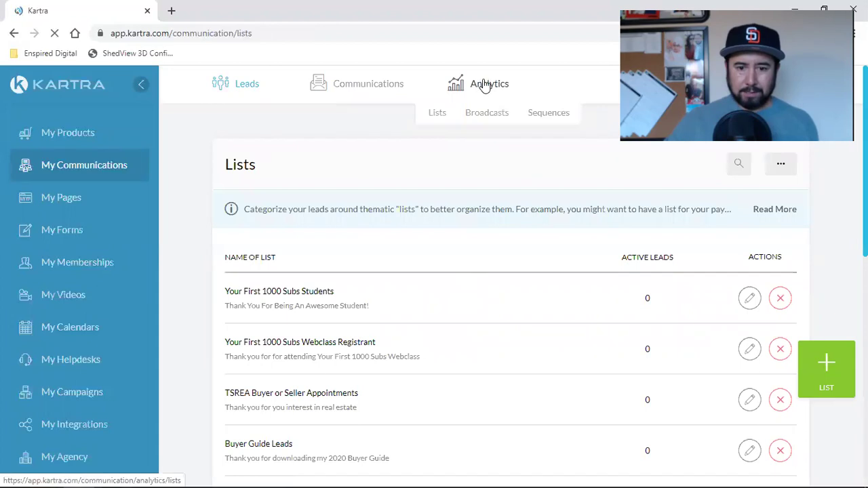
left_click(477, 118)
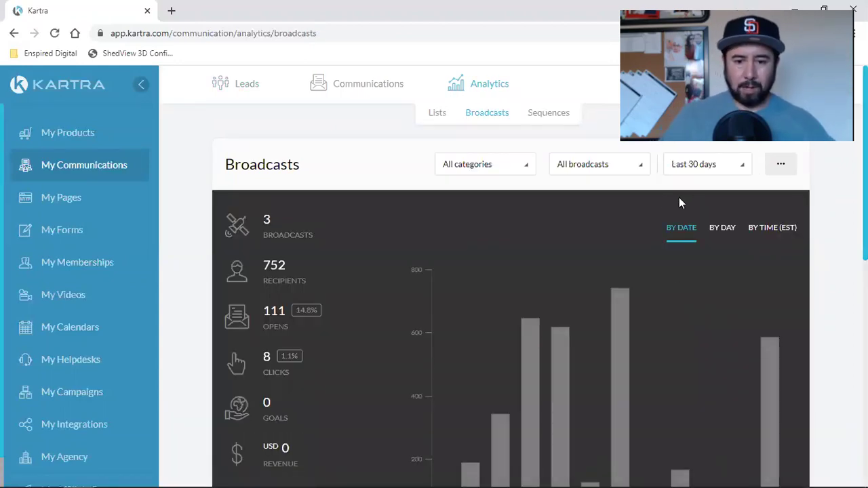
Filter the broadcast analytics to the Enspired Digital category, today's date and the "9 More YouTube Subscribers" broadcast, and review its statistics
left_click(501, 177)
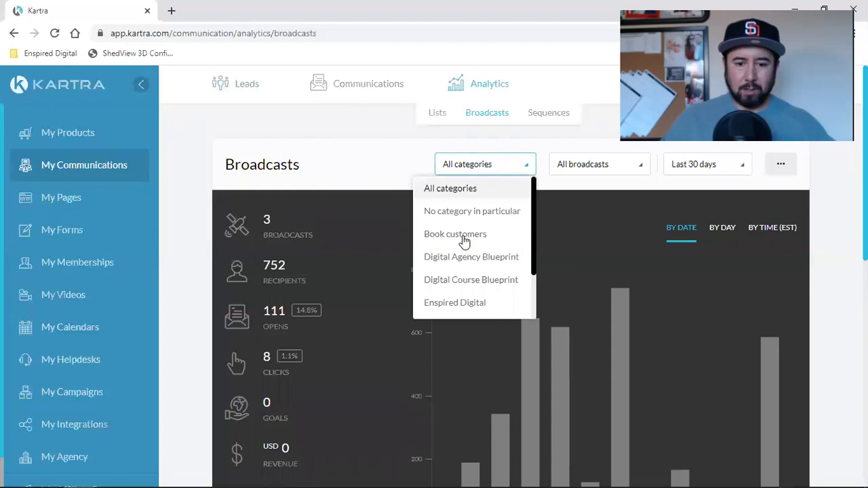
left_click(460, 305)
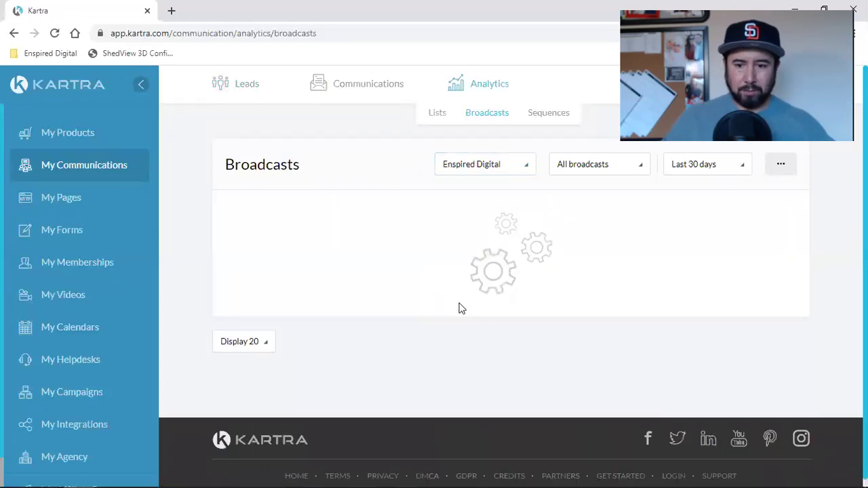
left_click(721, 171)
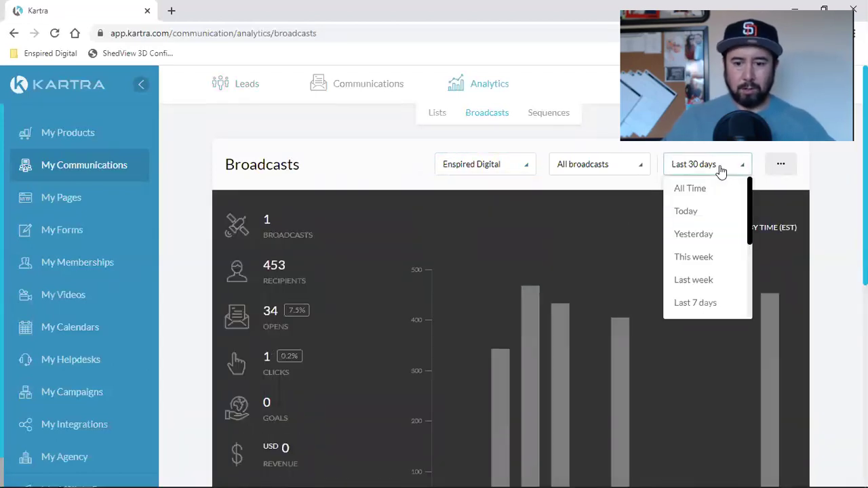
left_click(701, 217)
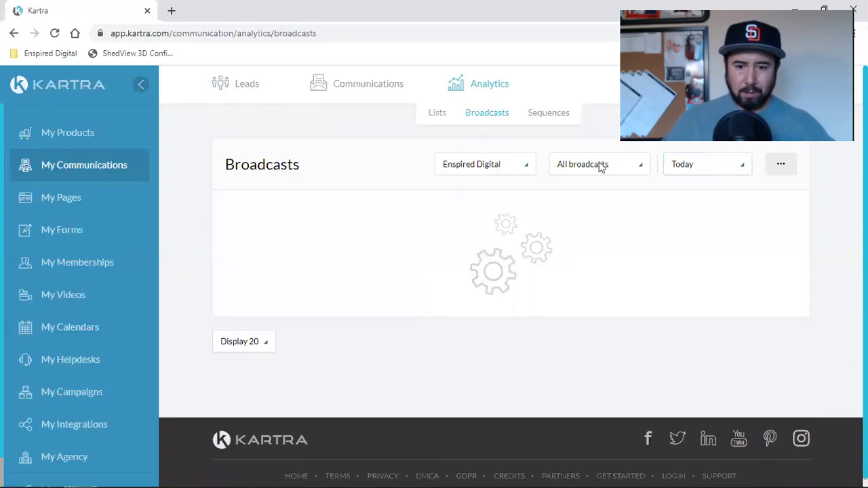
left_click(600, 166)
left_click(534, 216)
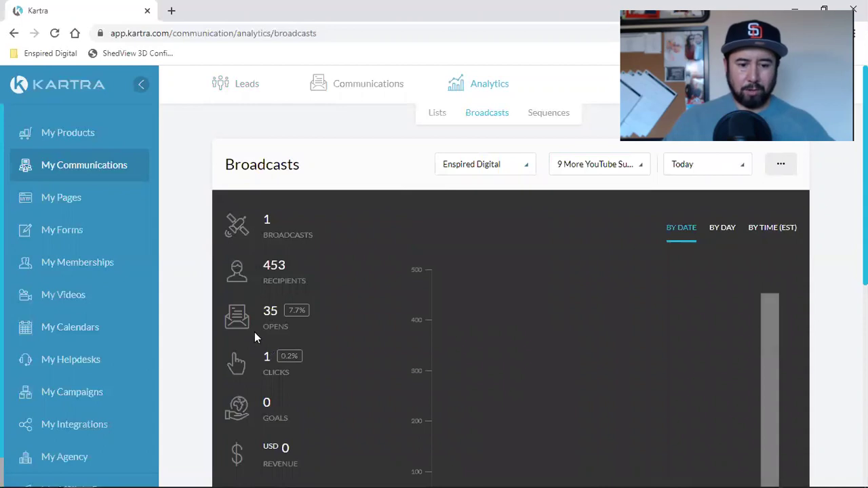
scroll(251, 342, "down", 6)
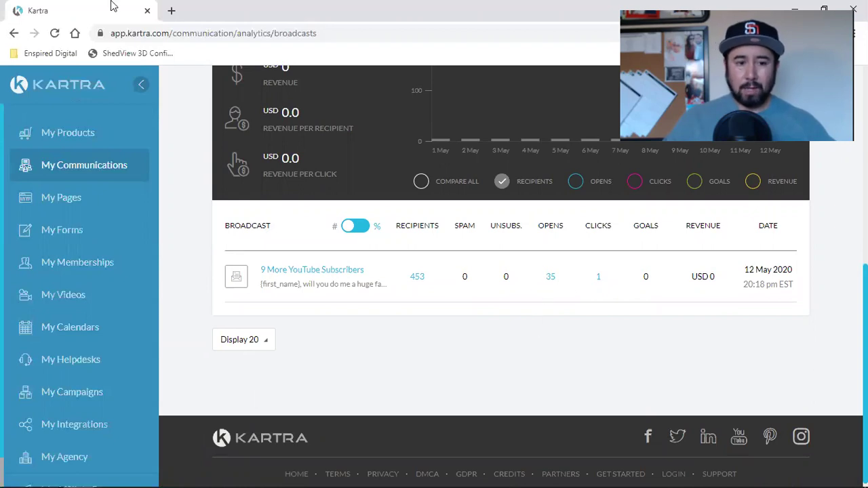
Load the bookmarked enspireddigital YouTube channel in a new browser tab, glancing back at the Kartra broadcast statistics while it loads
left_click(172, 11)
left_click(50, 53)
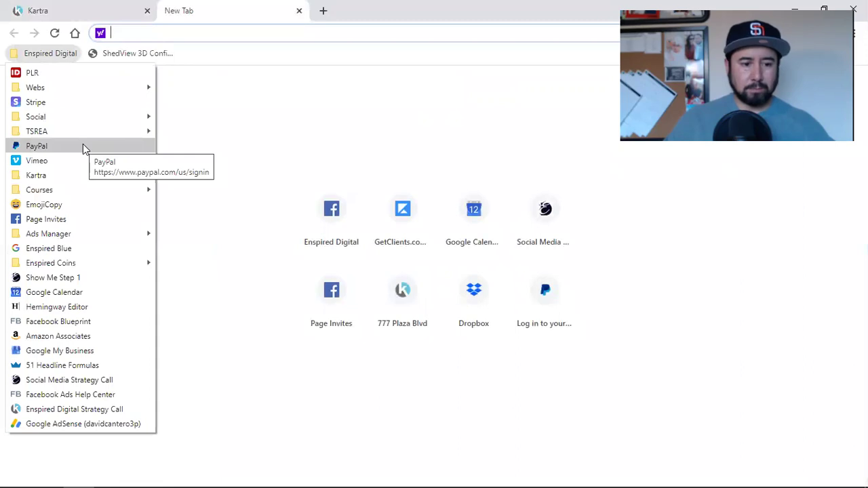
mouse_move(68, 118)
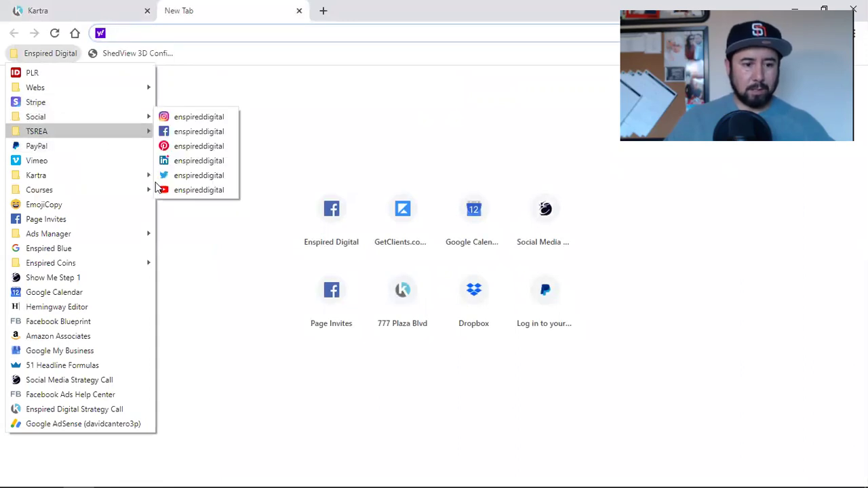
left_click(193, 190)
left_click(74, 10)
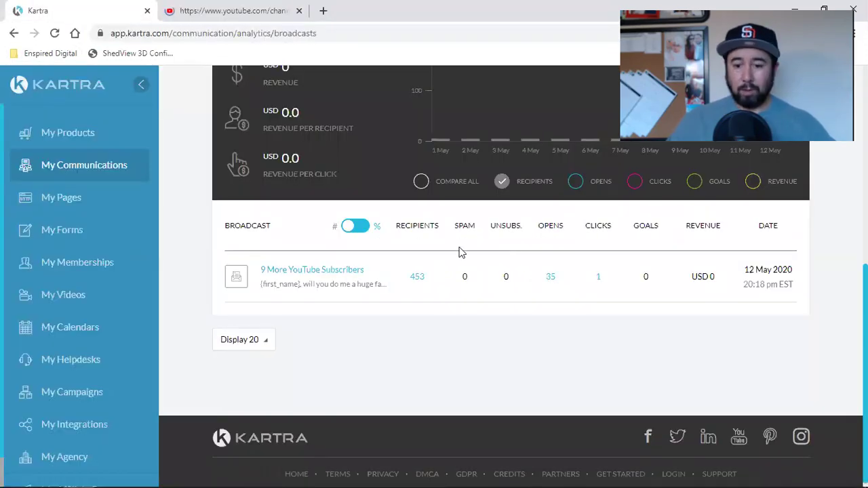
left_click(190, 8)
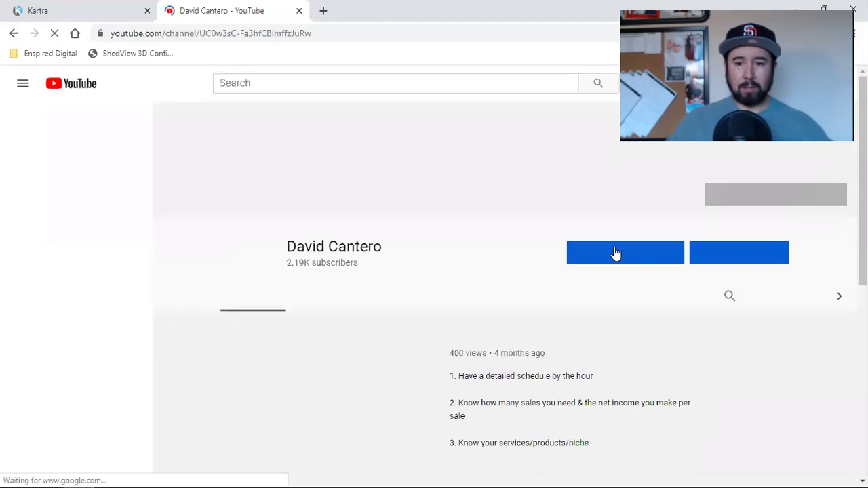
Go from the YouTube channel page to its YouTube Studio dashboard, check the current subscribers, and close the page
left_click(615, 252)
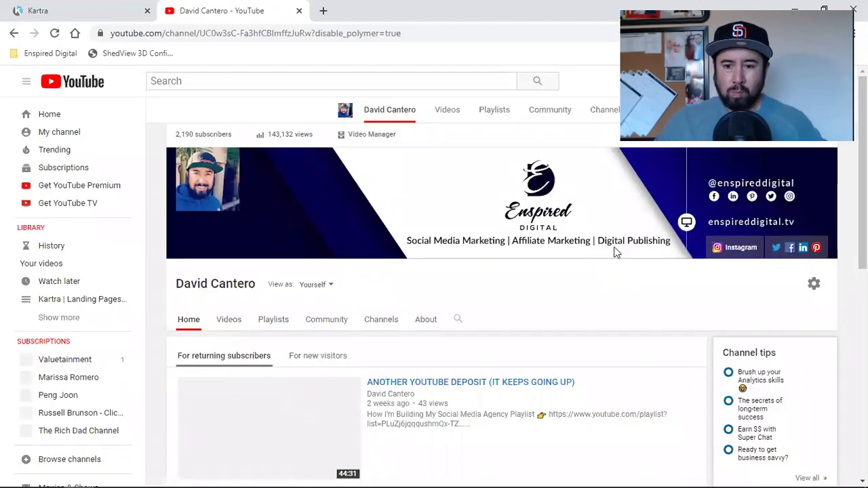
left_click(359, 113)
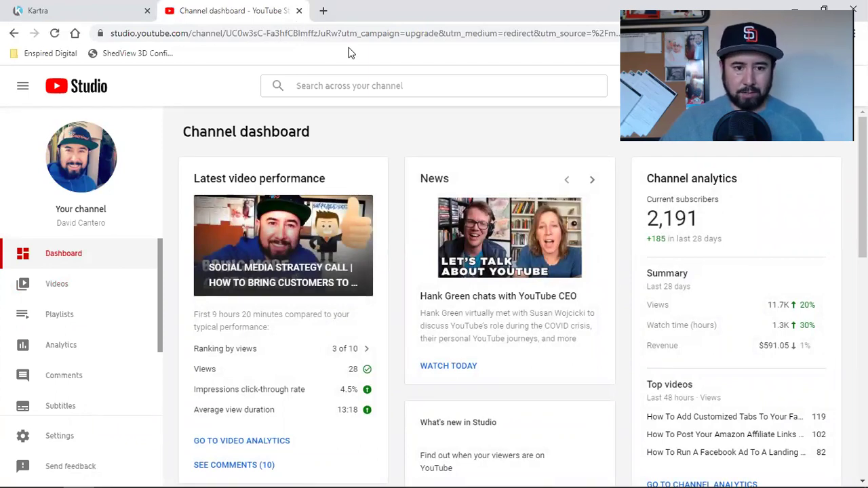
left_click(299, 10)
Reload the Kartra broadcast analytics, filter again to Enspired Digital, "9 More YouTube Subscribers" and Today, and review the updated opens and clicks
left_click(54, 32)
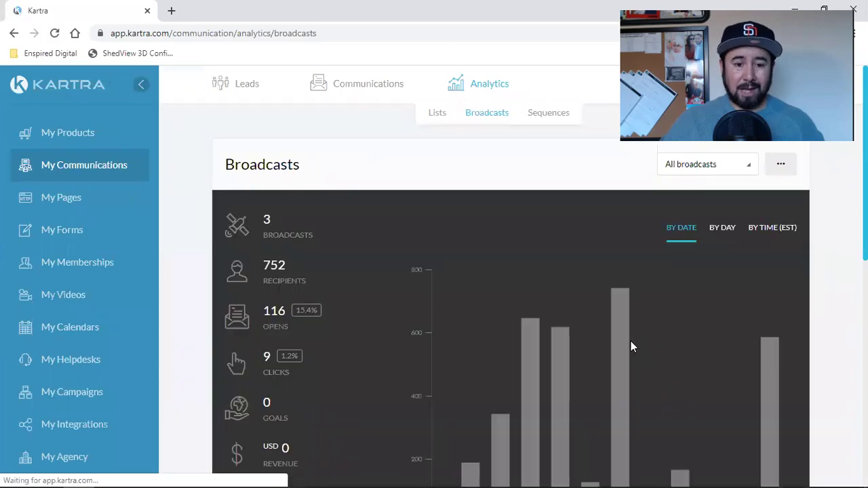
left_click(491, 173)
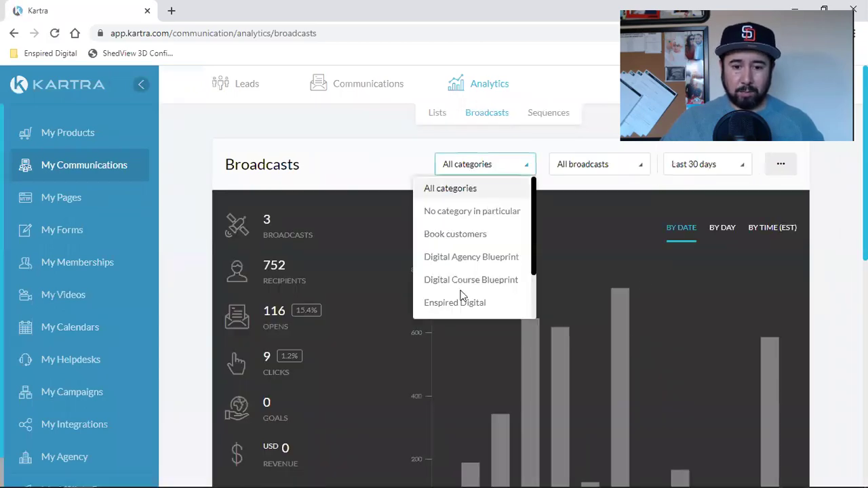
left_click(445, 303)
left_click(599, 169)
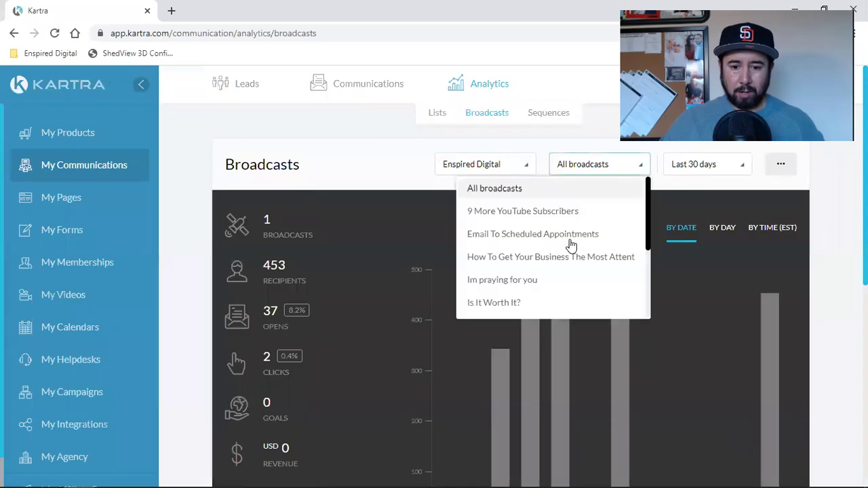
left_click(505, 211)
left_click(717, 171)
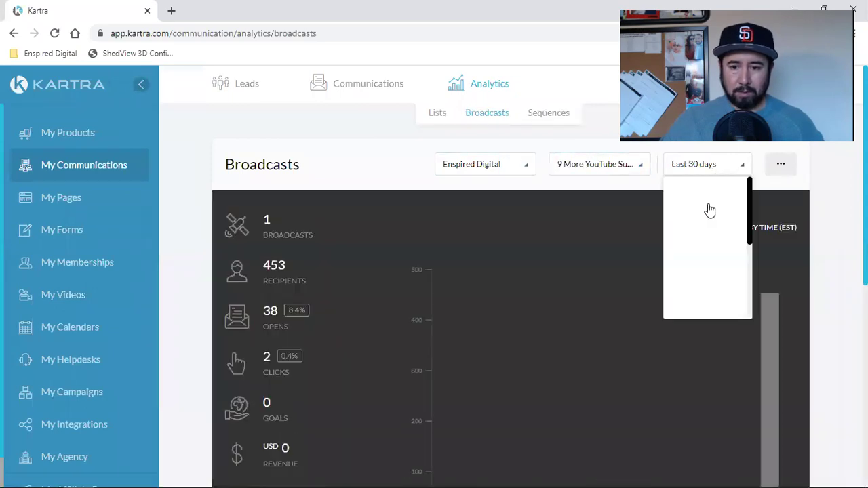
left_click(705, 208)
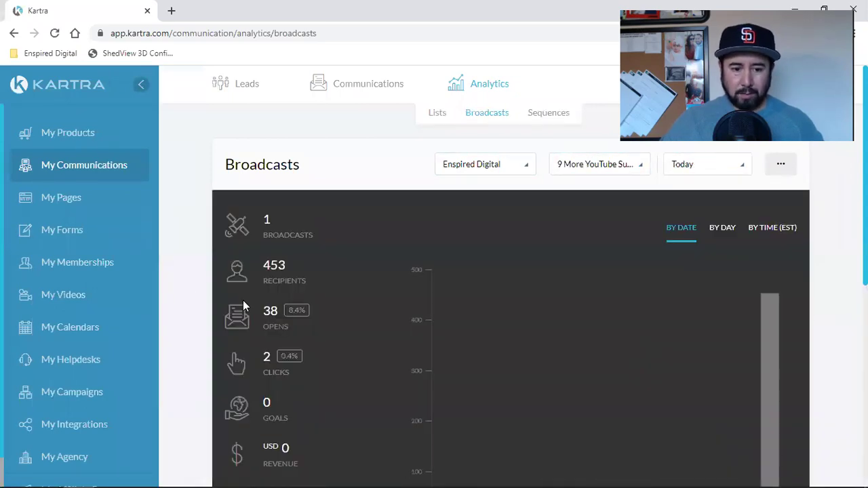
scroll(188, 310, "down", 4)
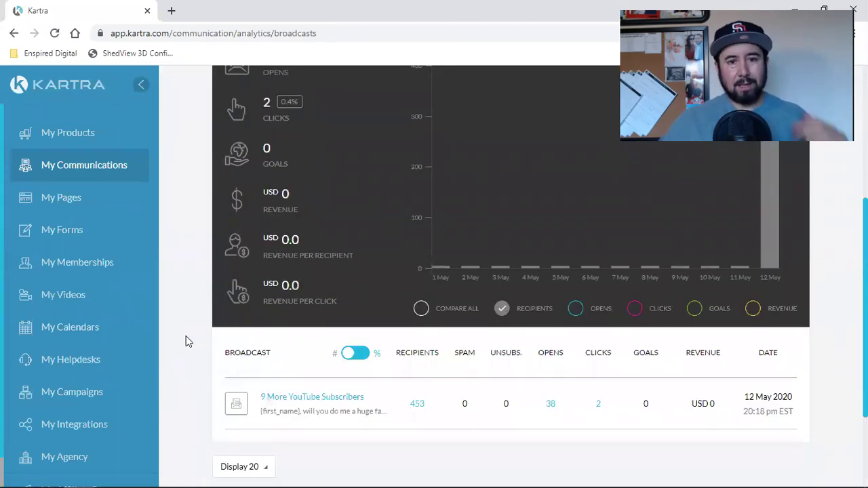
scroll(346, 312, "up", 4)
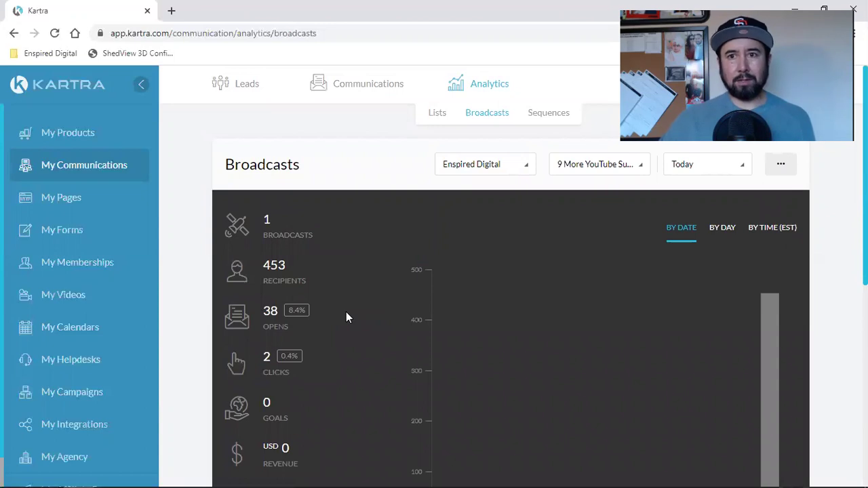